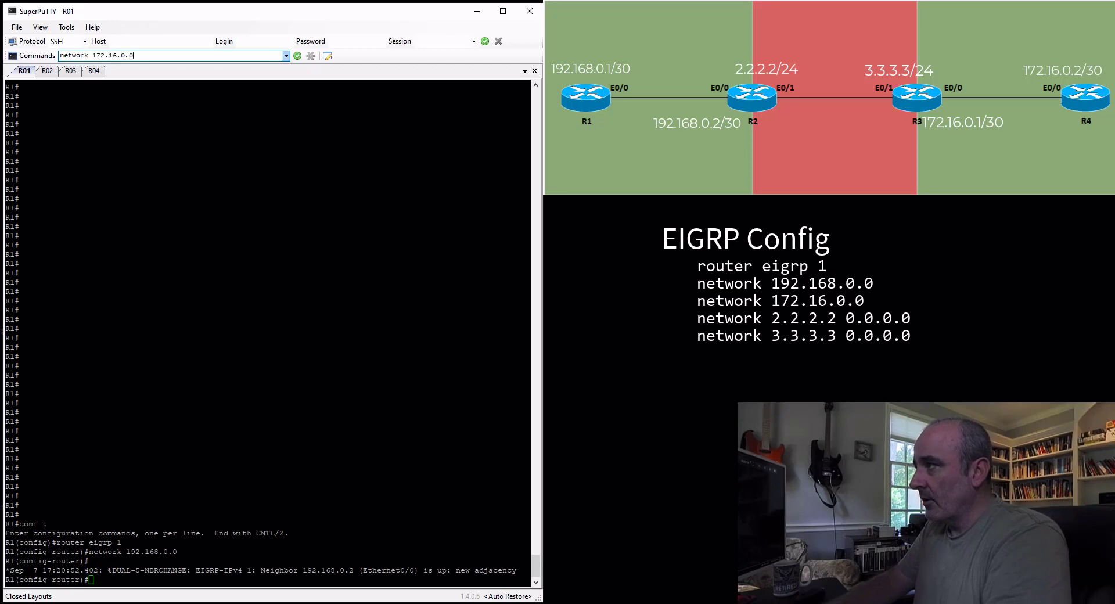
# Add EIGRP network statements 172.16.0.0, 2.2.2.2 0.0.0.0 and 3.3.3.3 0.0.0.0 on all routers, and leave configuration mode
pyautogui.press('Return')
pyautogui.write('network')
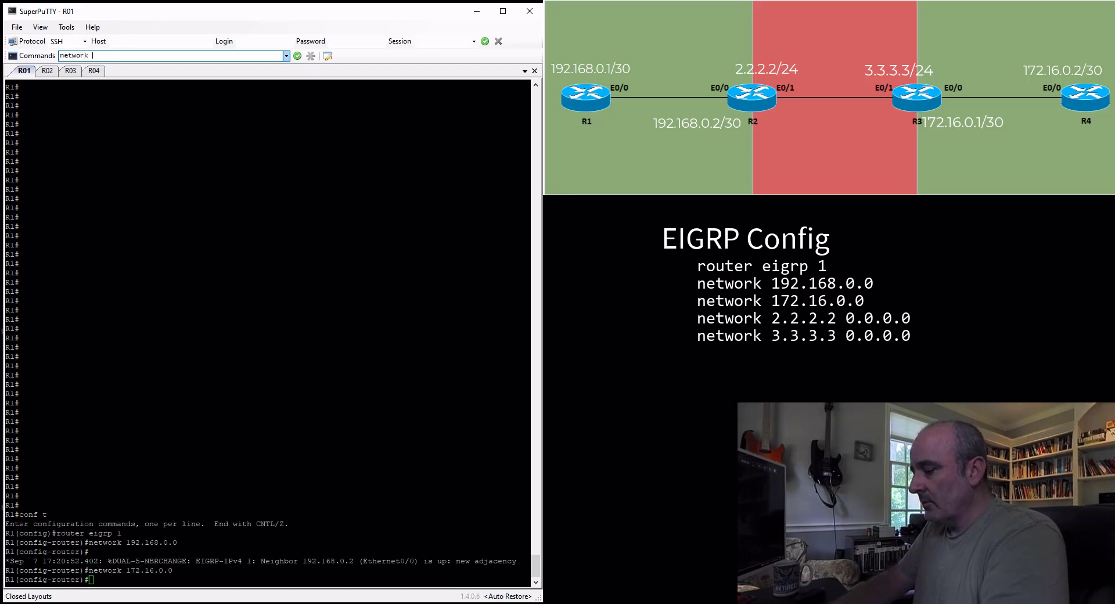
pyautogui.write(' 2.2.2.2 0.0')
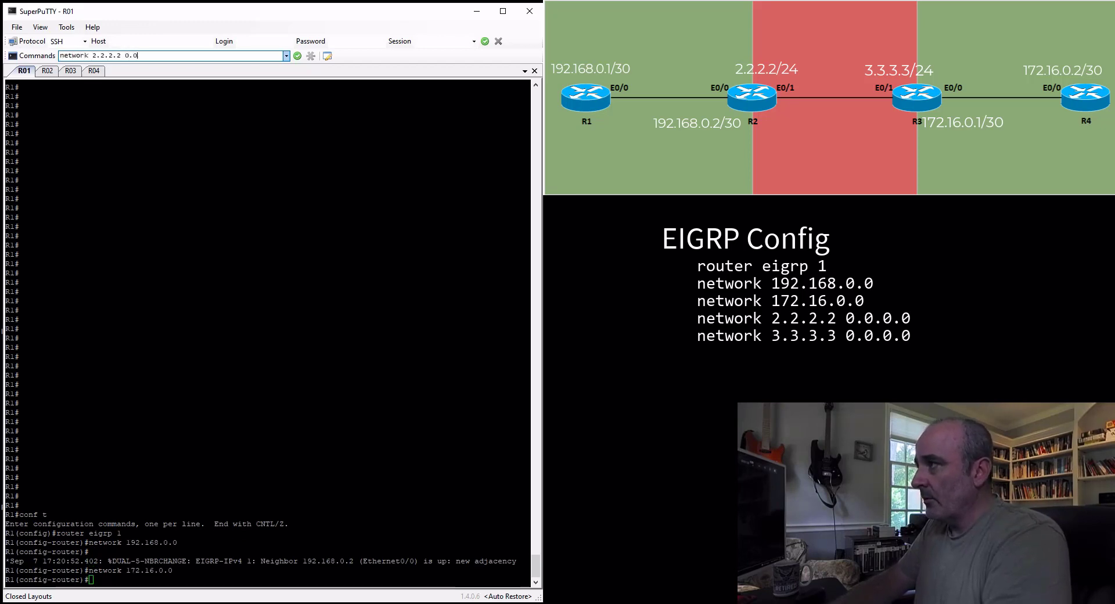
pyautogui.write('.0.0')
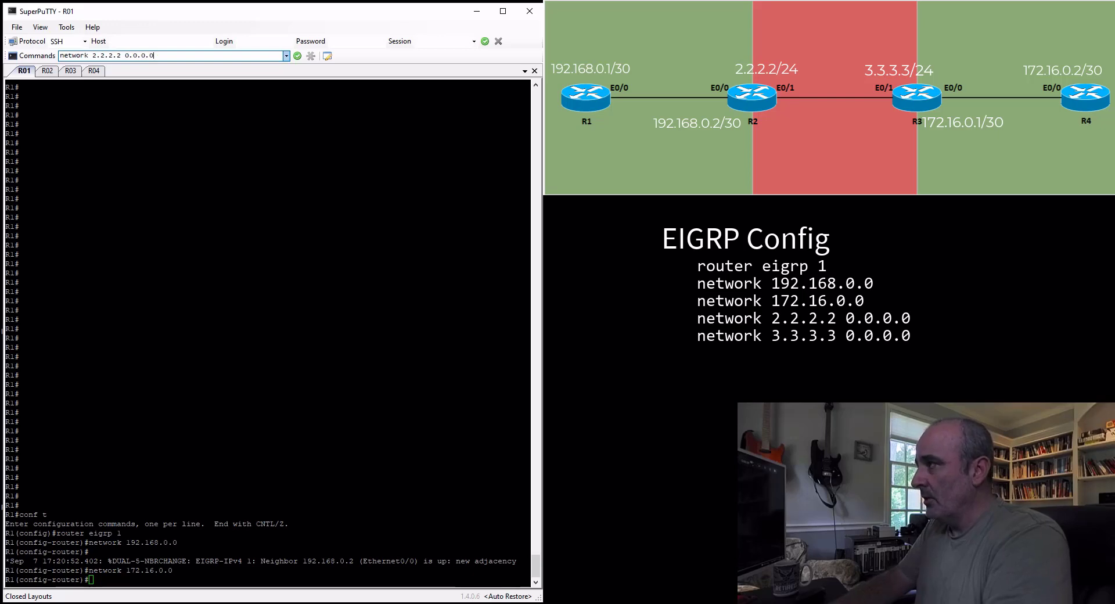
pyautogui.press('Return')
pyautogui.write('netwo')
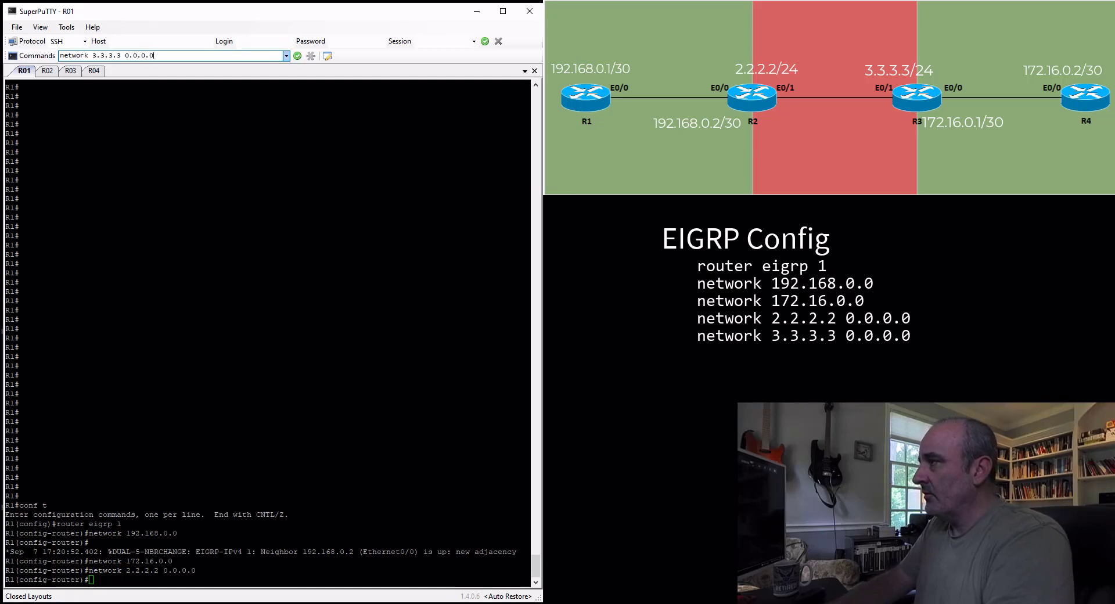
pyautogui.press('Return')
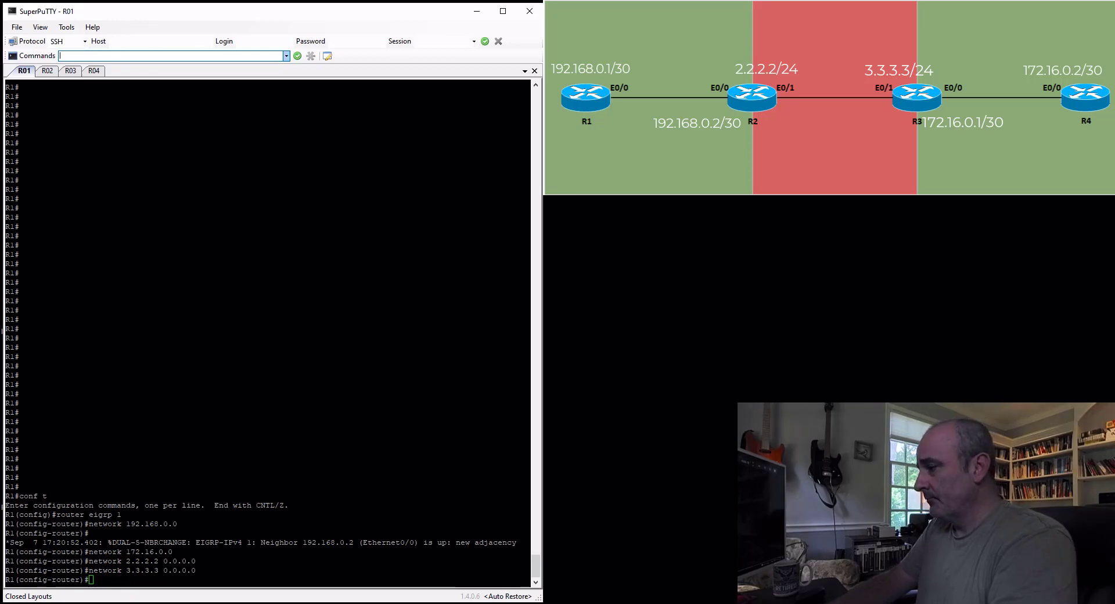
pyautogui.write('en')
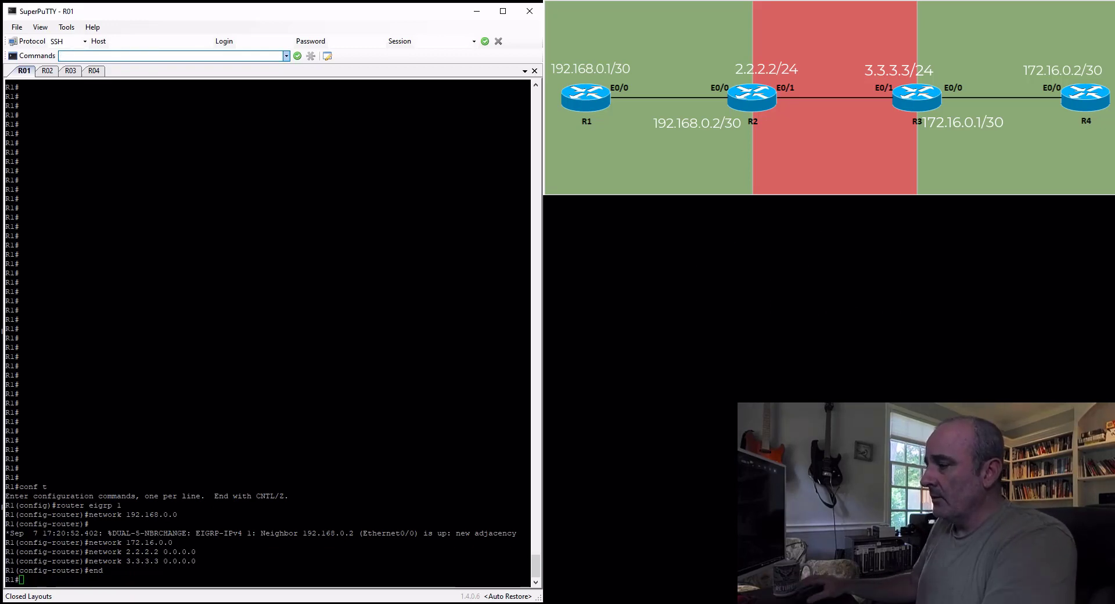
pyautogui.write('d')
pyautogui.press('Return')
# Run sh ip route on all routers at once and view the routing table on R4
pyautogui.click(101, 56)
pyautogui.write('sh ip rout')
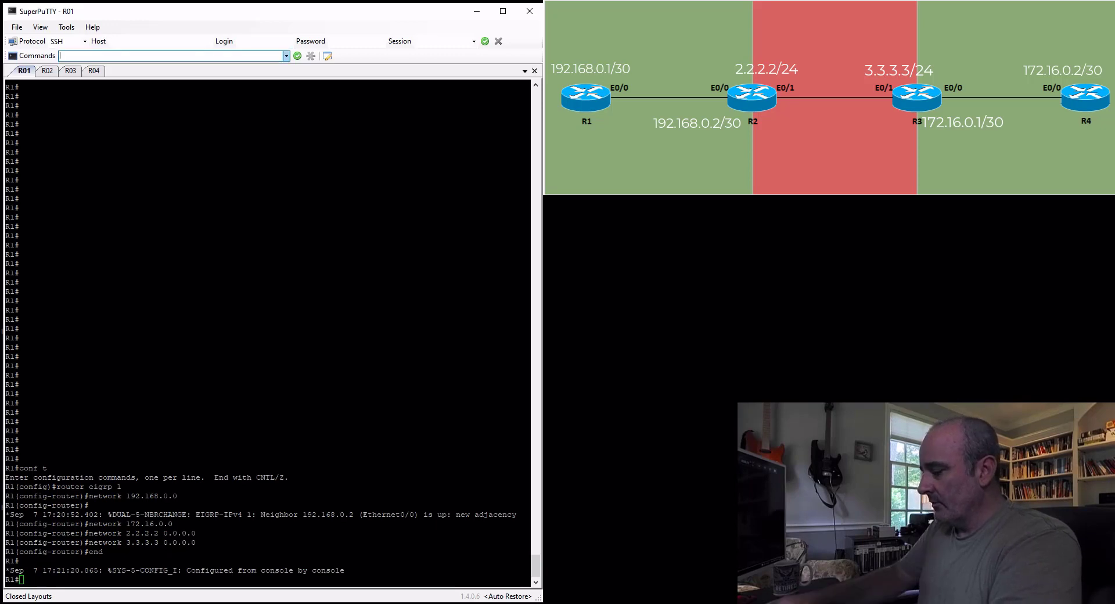
pyautogui.write('e')
pyautogui.press('Return')
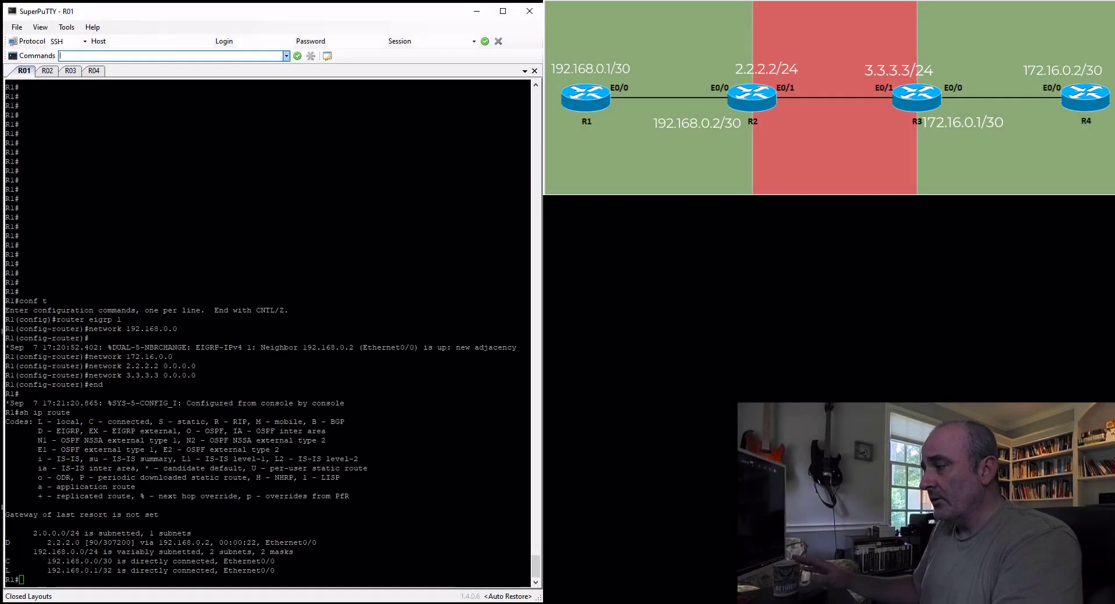
pyautogui.click(97, 72)
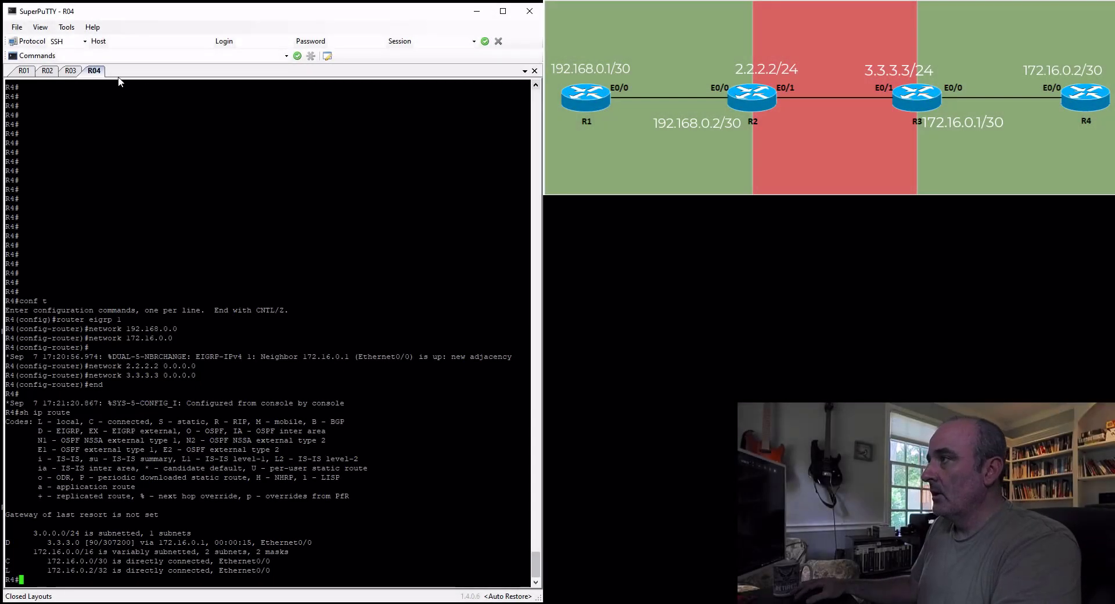
# Switch to the R2 session and display its IP routing table with sh ip route
pyautogui.click(51, 74)
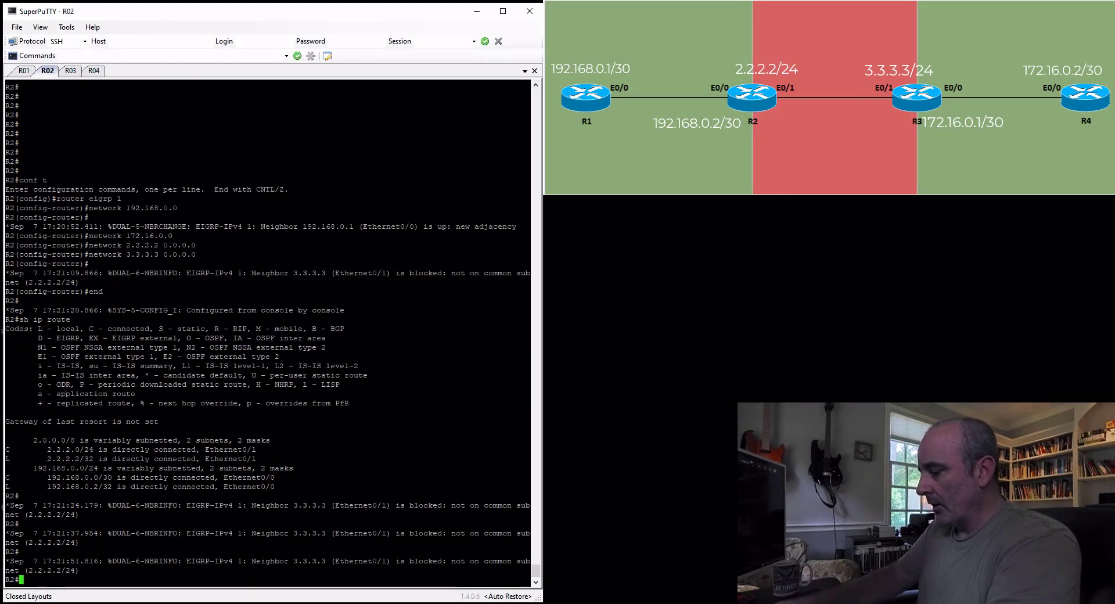
pyautogui.write('sh ip route')
pyautogui.press('Return')
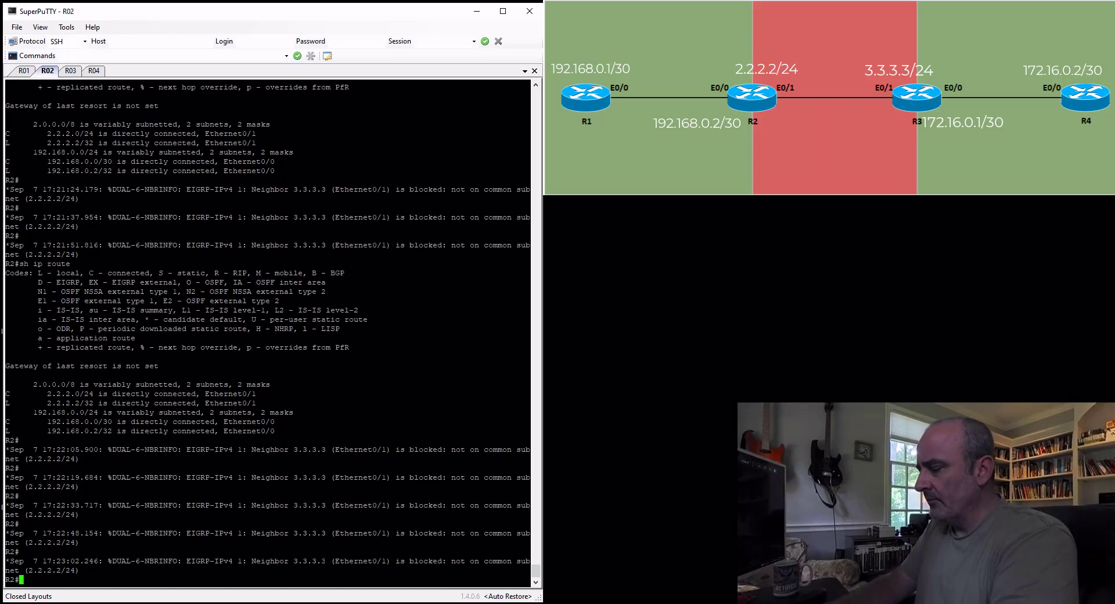
# Enter interface configuration for e0/1 on R2 and display that interface's running configuration
pyautogui.write('conf t')
pyautogui.press('Return')
pyautogui.write('int e0/1')
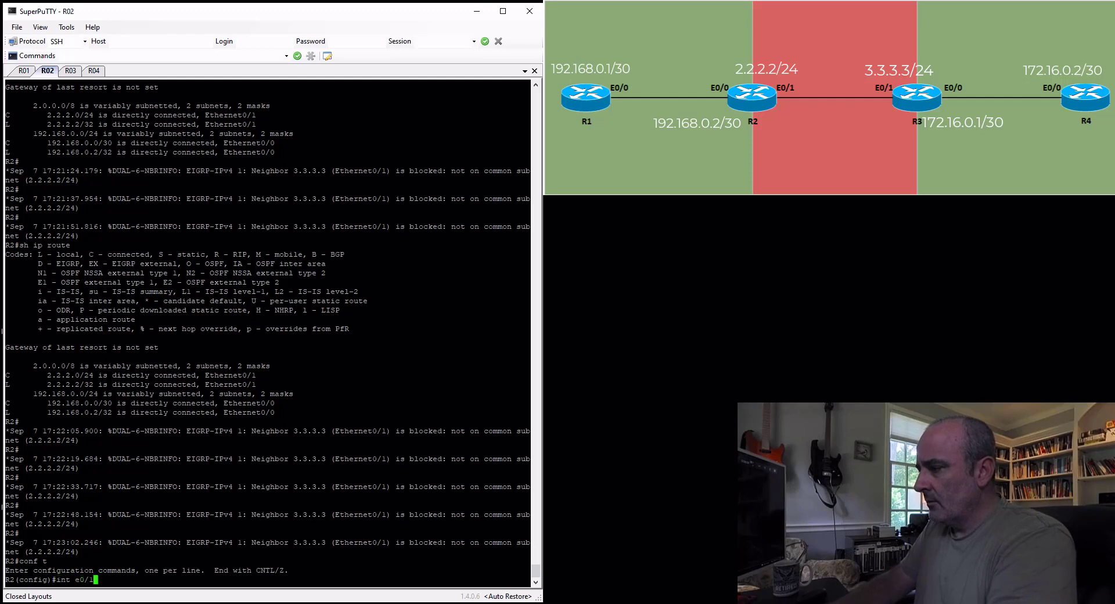
pyautogui.press('Return')
pyautogui.write('do sh ru')
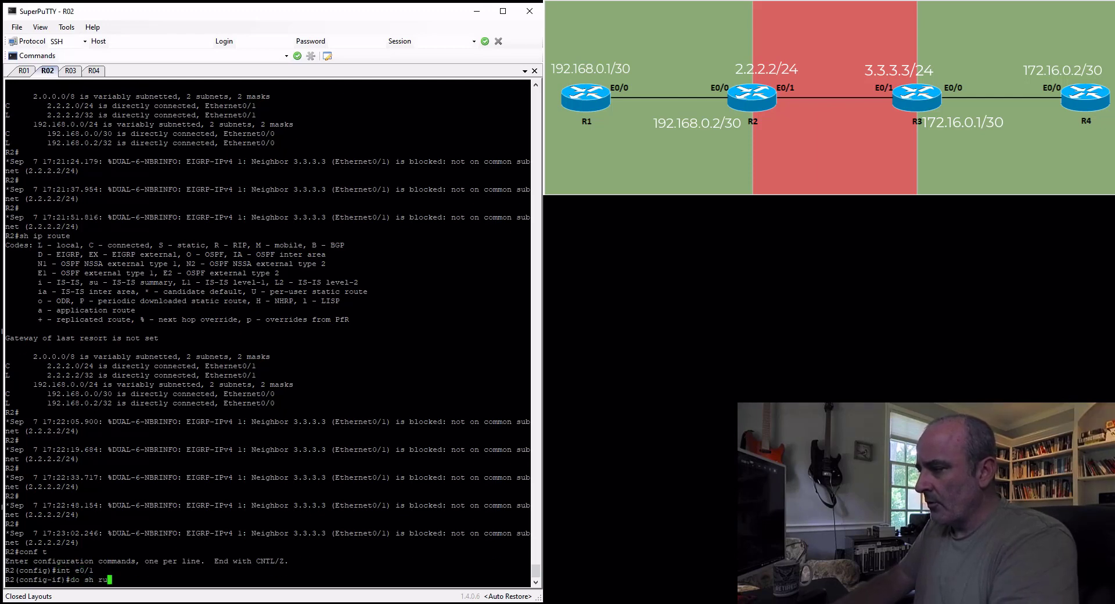
pyautogui.write('n int e0/1')
pyautogui.press('Return')
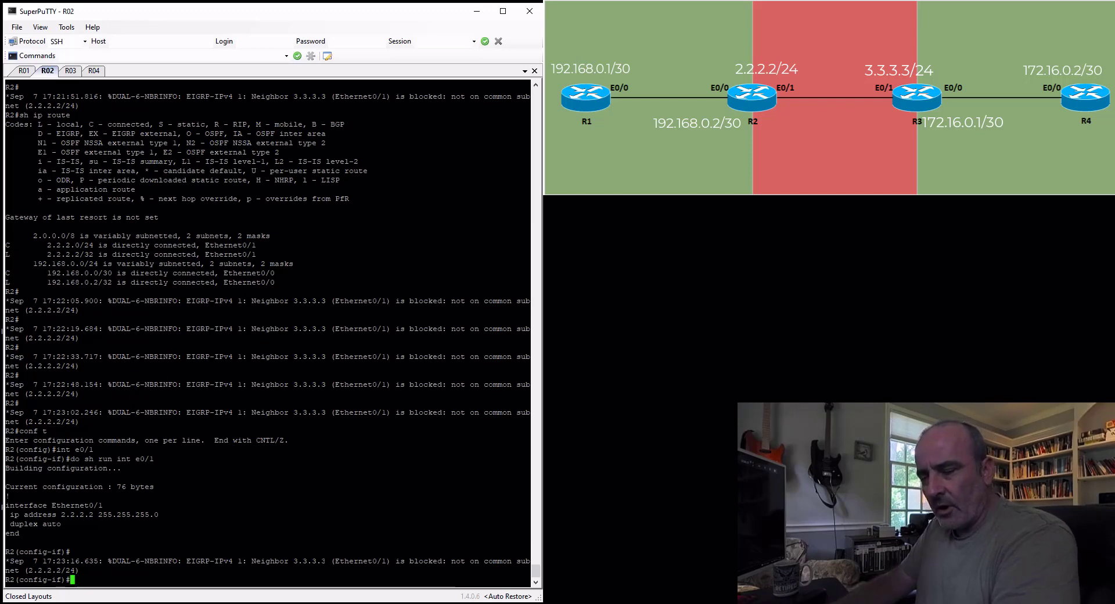
# Try to assign IP address 2.2.2.2 with mask 255.255.255.255 to R2's e0/1 interface
pyautogui.write('ip address')
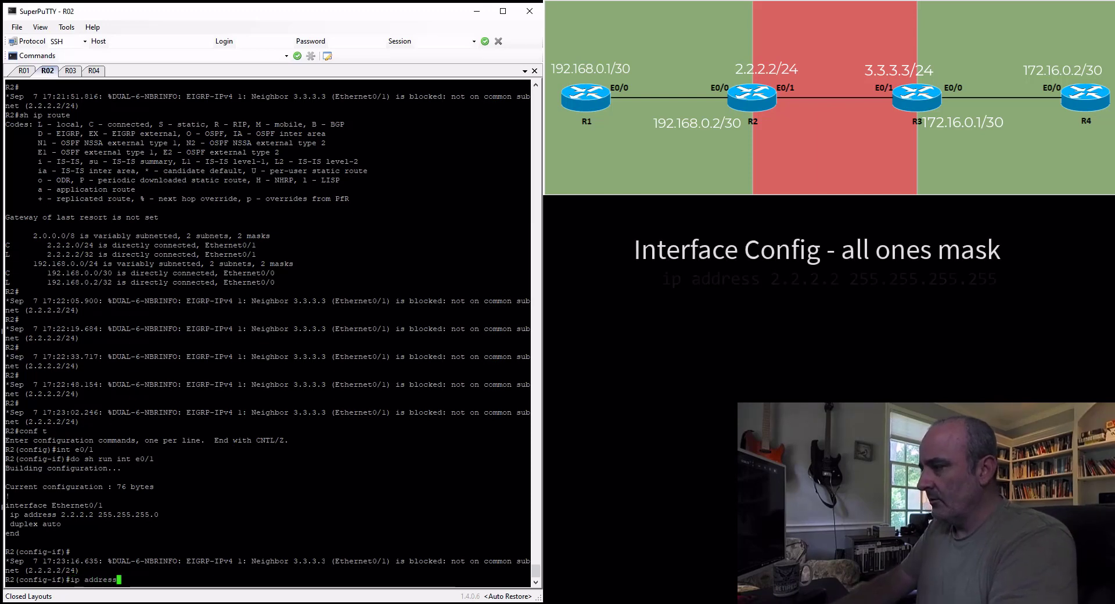
pyautogui.write(' 2.2.2.2')
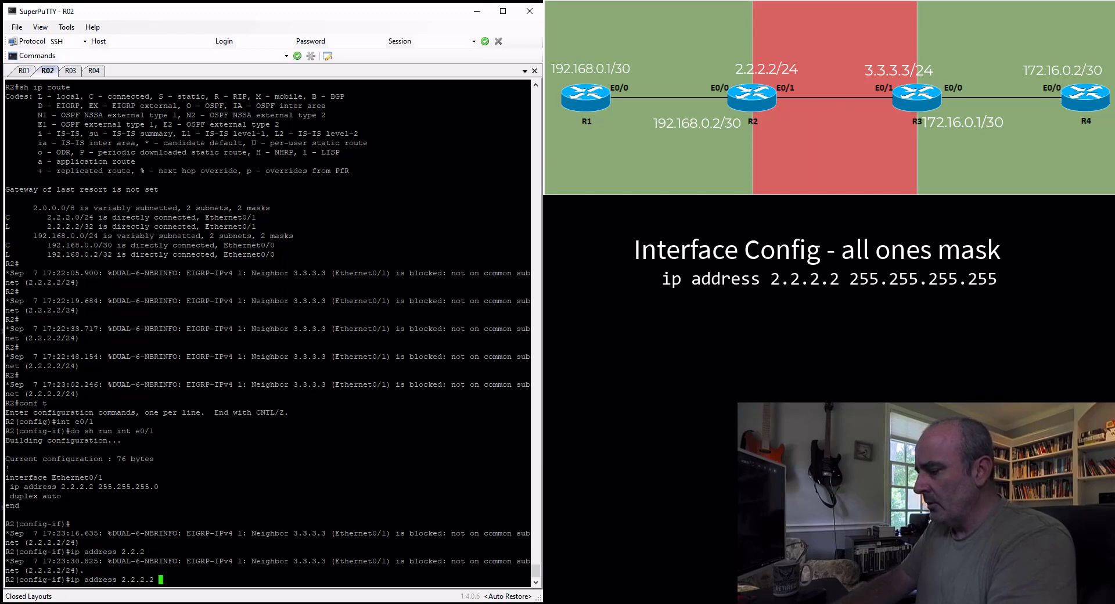
pyautogui.write(' 255.255.255.255')
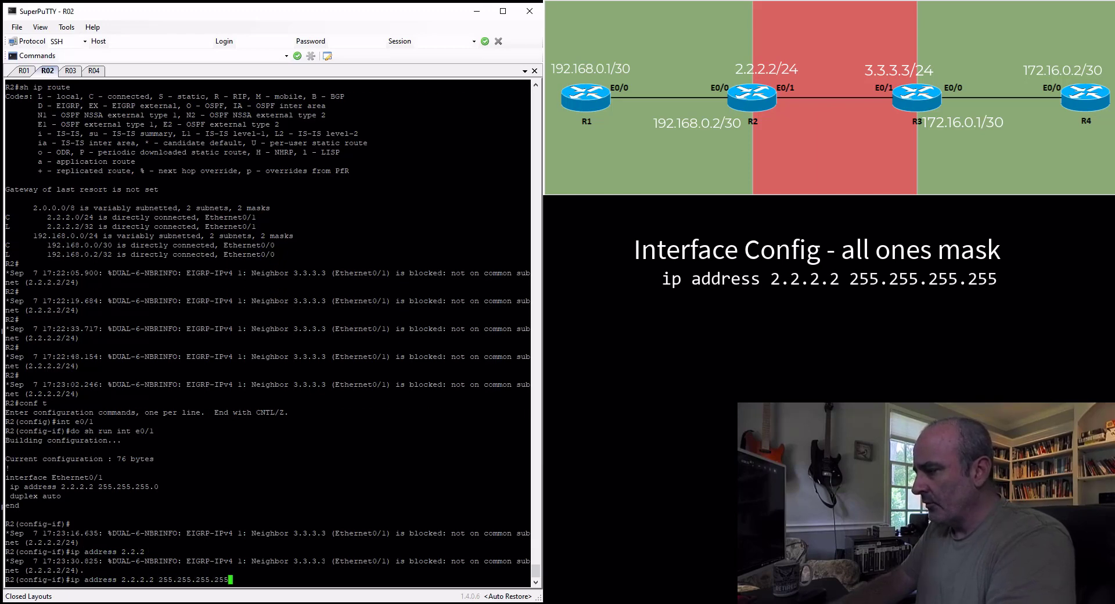
pyautogui.press('Return')
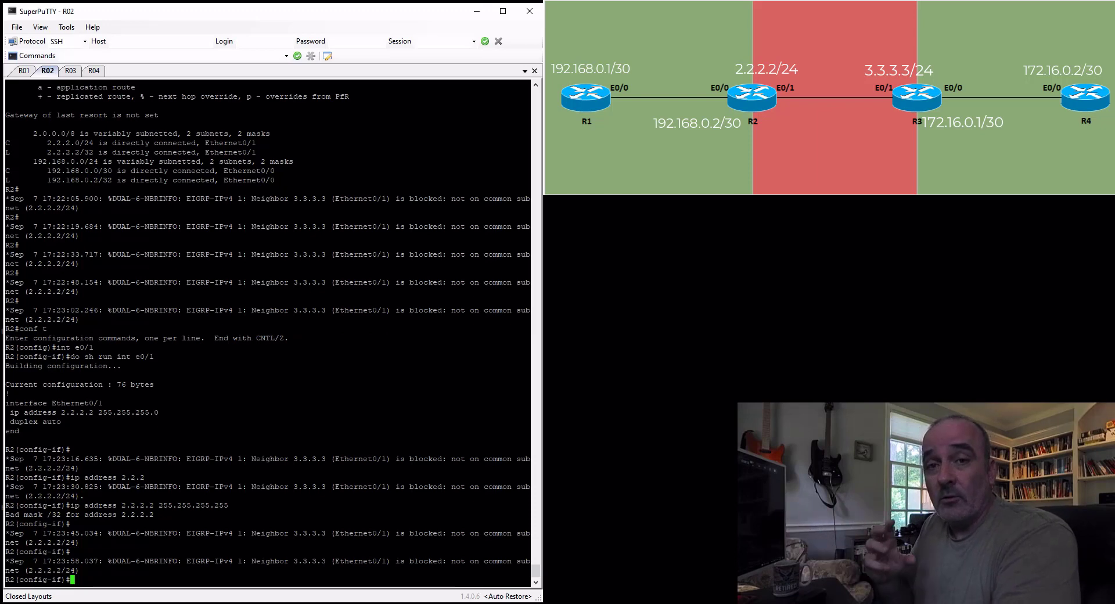
# Assign IP address 2.2.2.2 with the /31 mask 255.255.255.254 to R2's e0/1 interface
pyautogui.write('ip a')
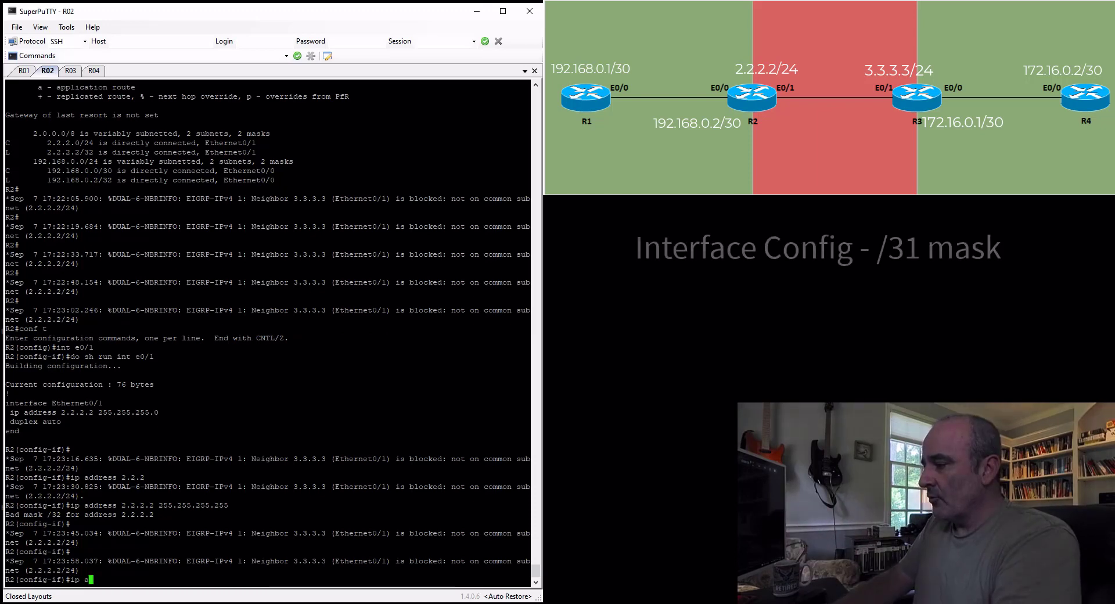
pyautogui.write('ddress 2.2.2')
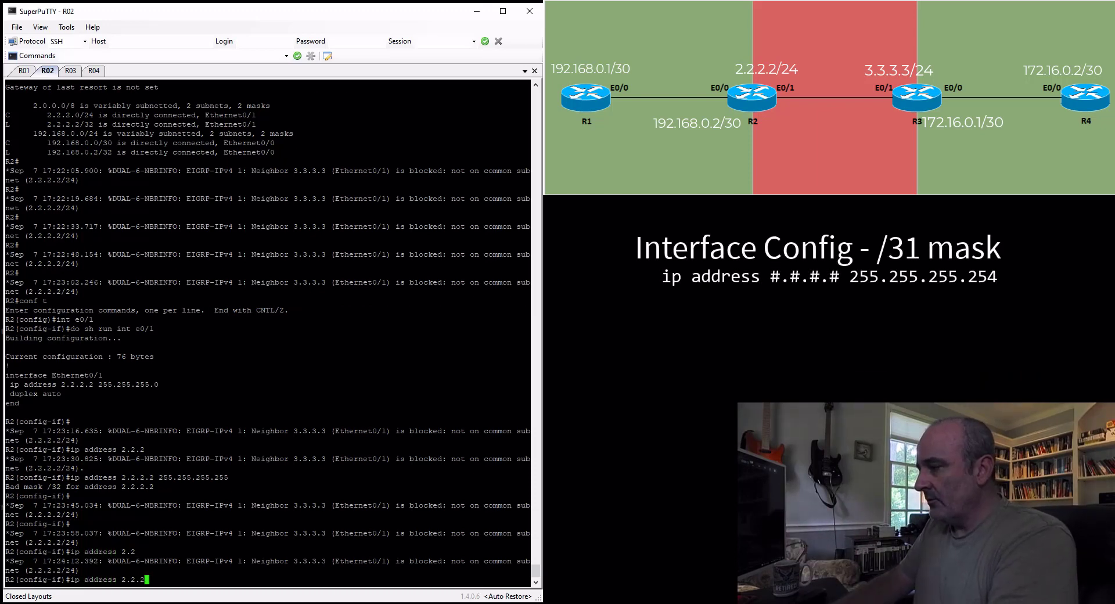
pyautogui.write('.2 255')
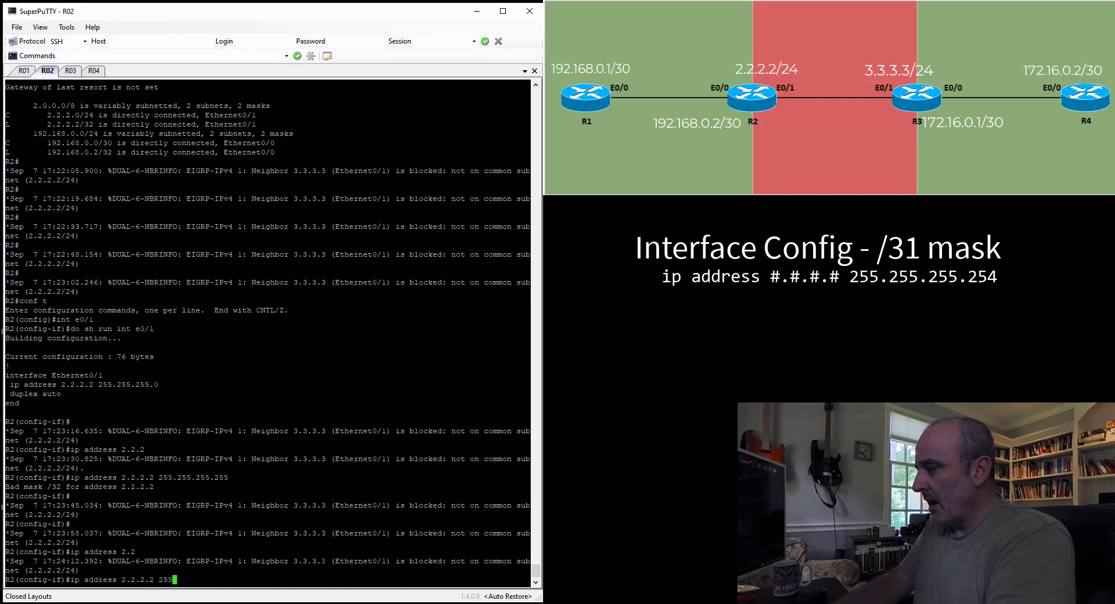
pyautogui.write('.255.255')
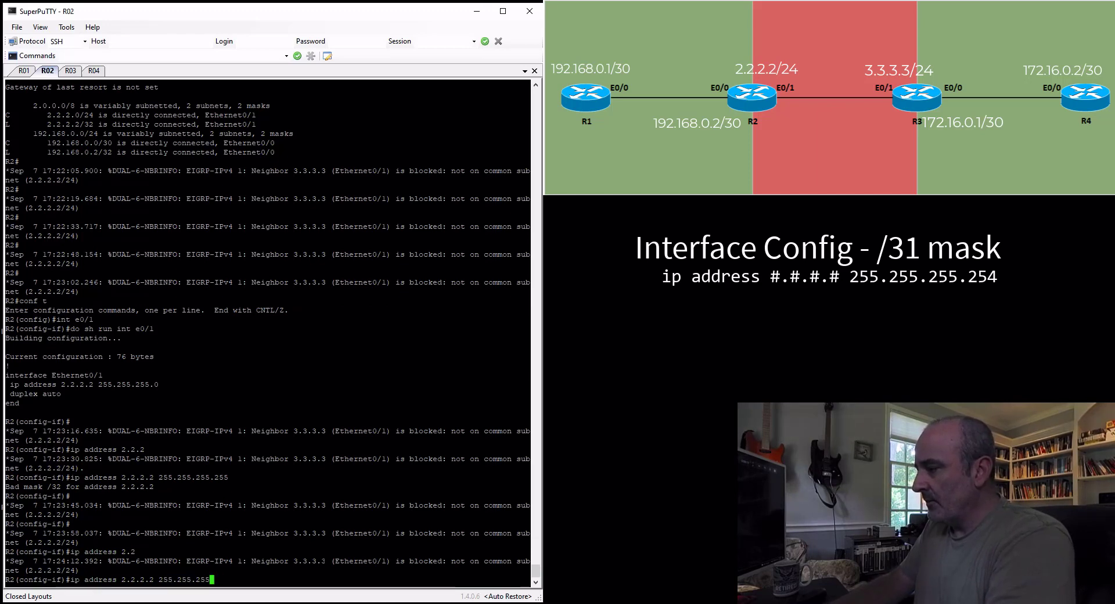
pyautogui.write('.254')
pyautogui.press('Return')
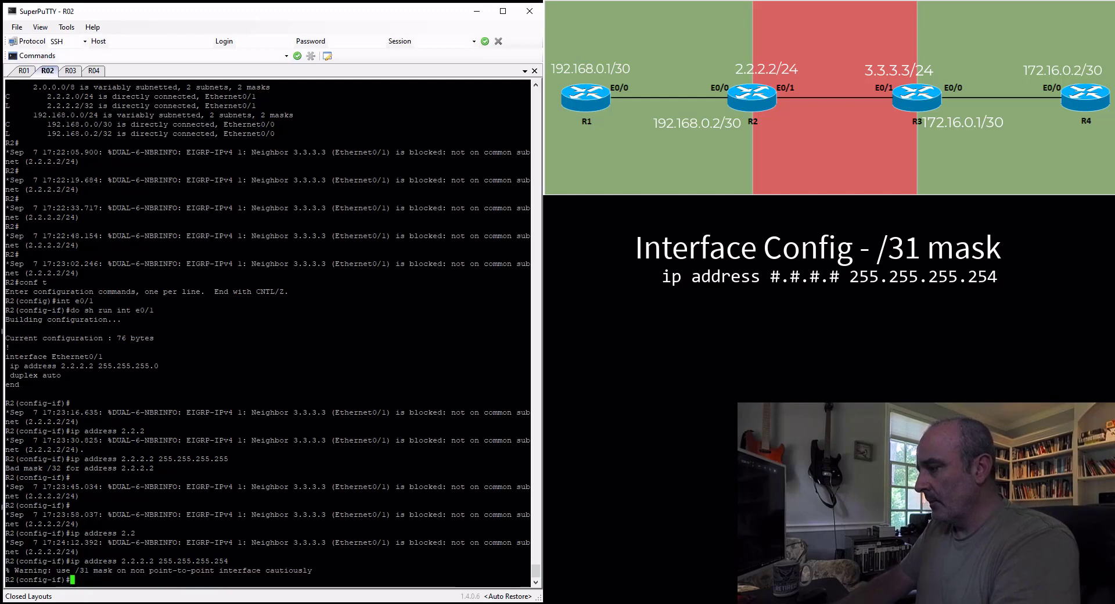
# On R3, assign IP address 3.3.3.3 with mask 255.255.255.254 to interface e0/1 and leave configuration mode
pyautogui.click(73, 73)
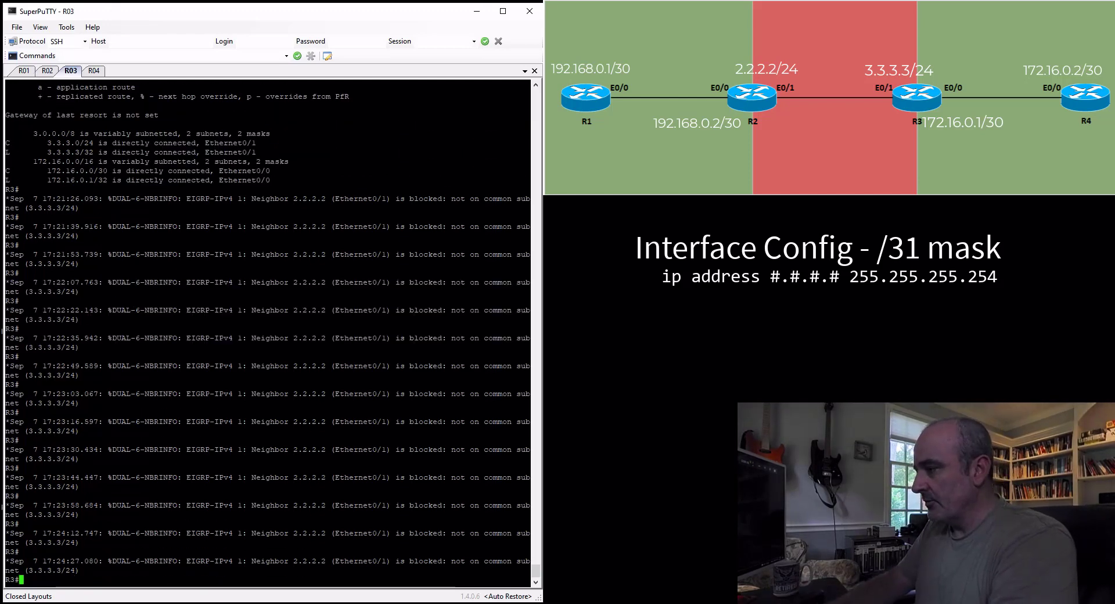
pyautogui.write('conf t')
pyautogui.press('Return')
pyautogui.write('int e0/1')
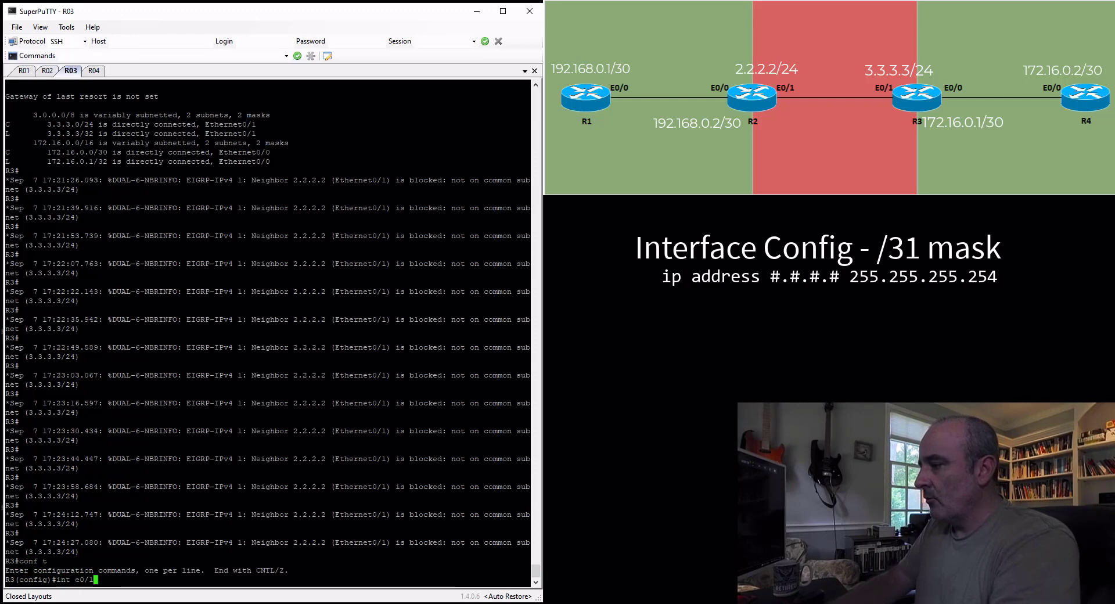
pyautogui.press('Return')
pyautogui.write('ip address ')
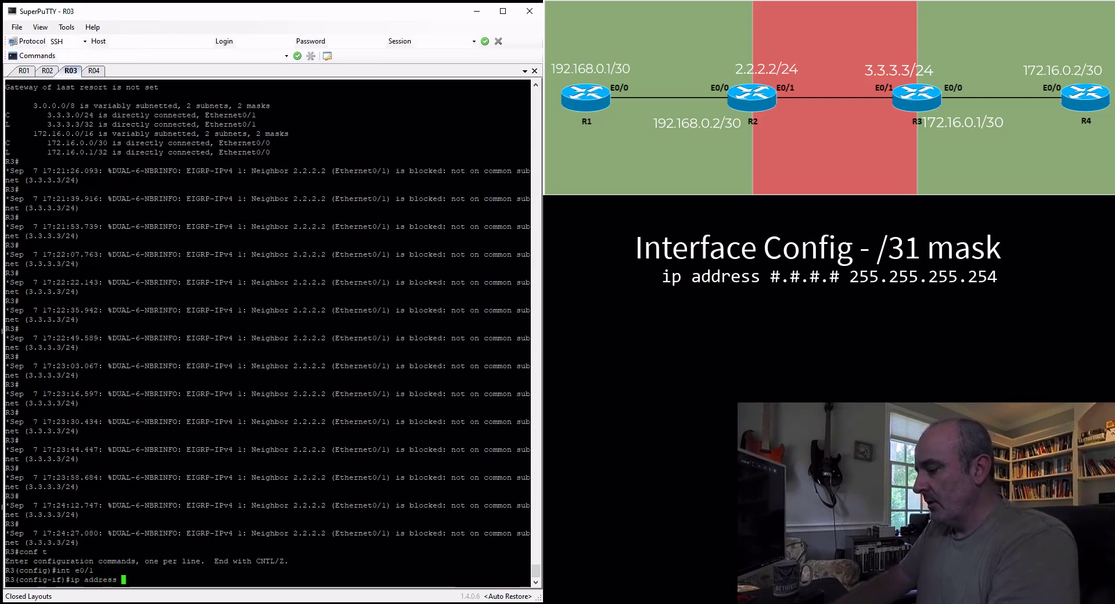
pyautogui.write('3.3.3.3 25')
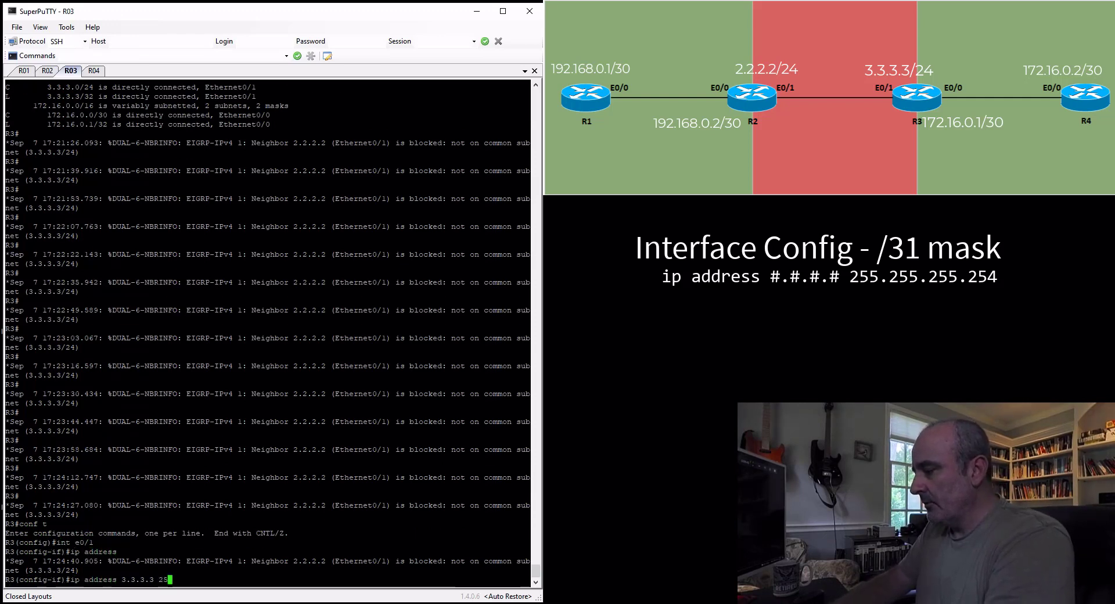
pyautogui.write('5.255.255.254')
pyautogui.hotkey('ctrl', 'a')
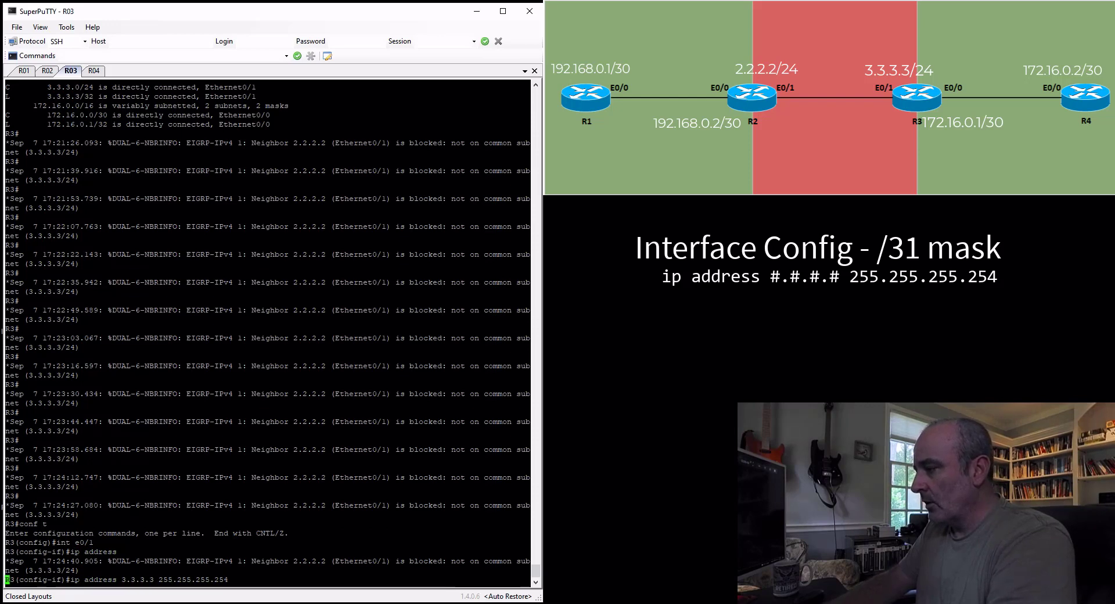
pyautogui.press('Return')
pyautogui.write('end')
pyautogui.press('Return')
pyautogui.press('Return')
pyautogui.press('Return')
pyautogui.press('Return')
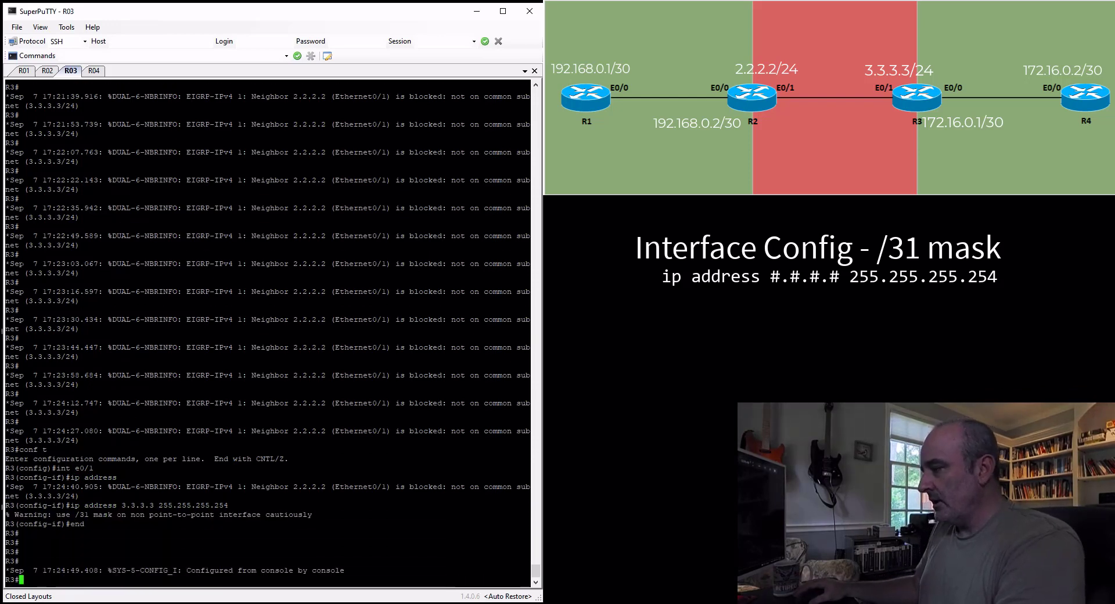
# Return to the R2 session and end its configuration mode
pyautogui.click(48, 71)
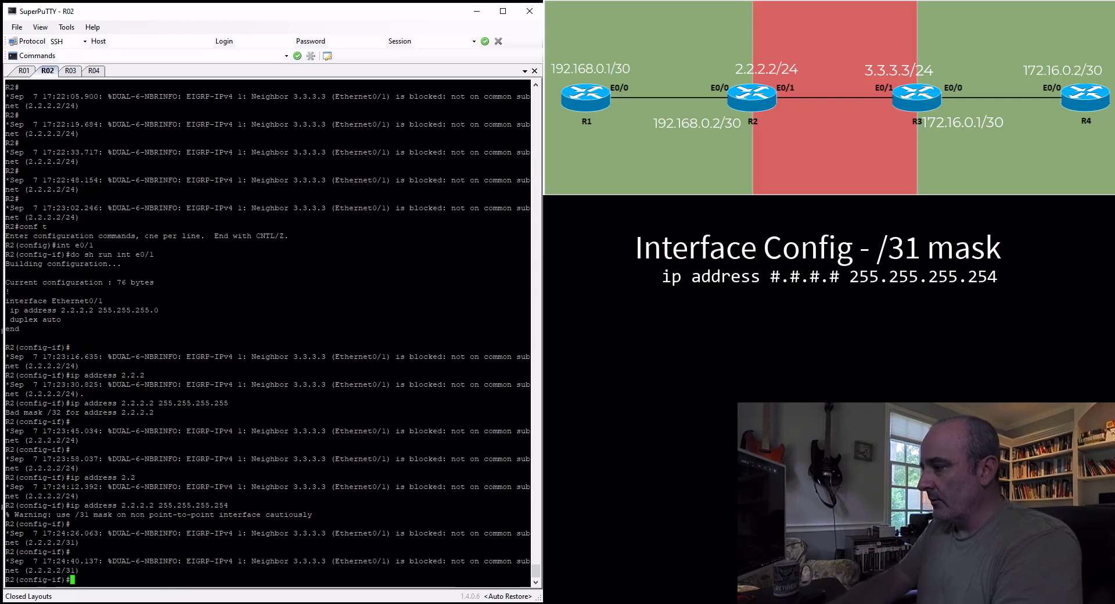
pyautogui.write('end')
pyautogui.press('Return')
pyautogui.press('Return')
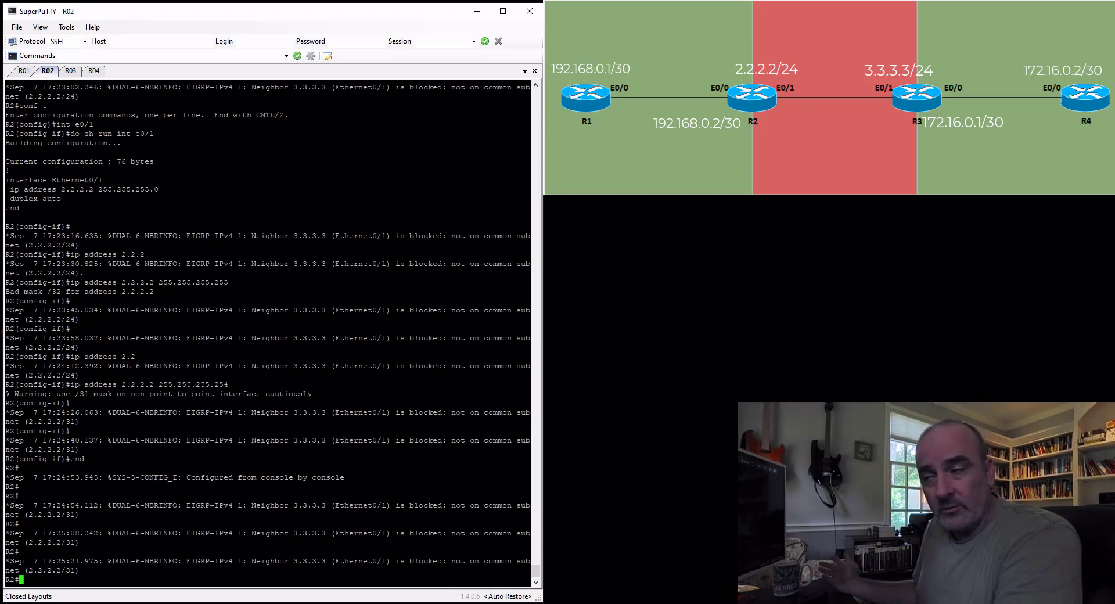
# On R2, assign IP address 5.5.5.1 with mask 255.255.255.252 to interface e0/1
pyautogui.write('conf t')
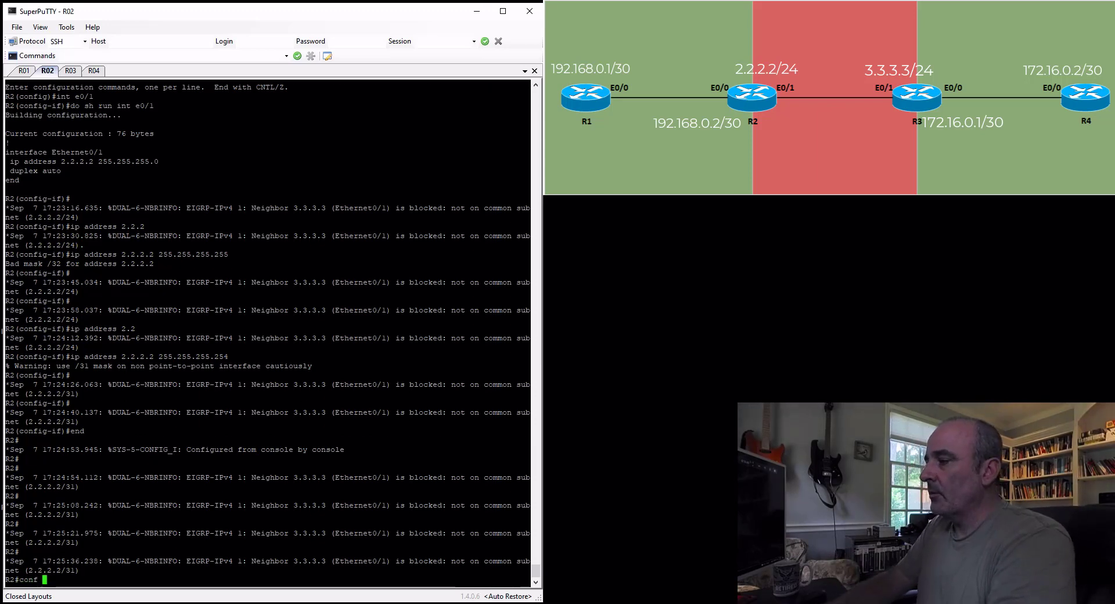
pyautogui.press('Return')
pyautogui.write('int ')
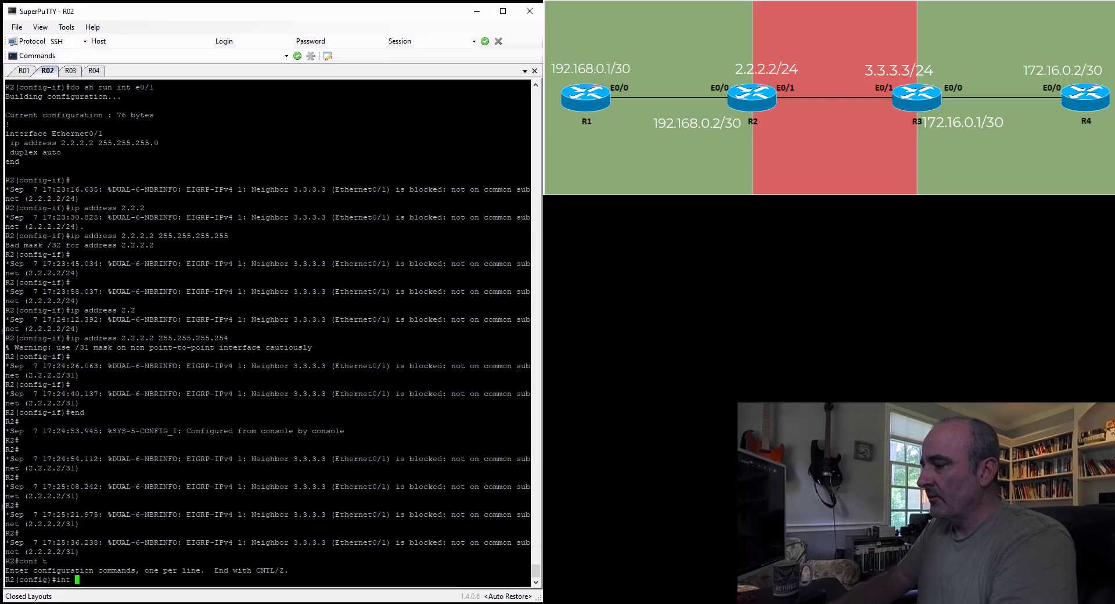
pyautogui.write('e0/1')
pyautogui.press('Return')
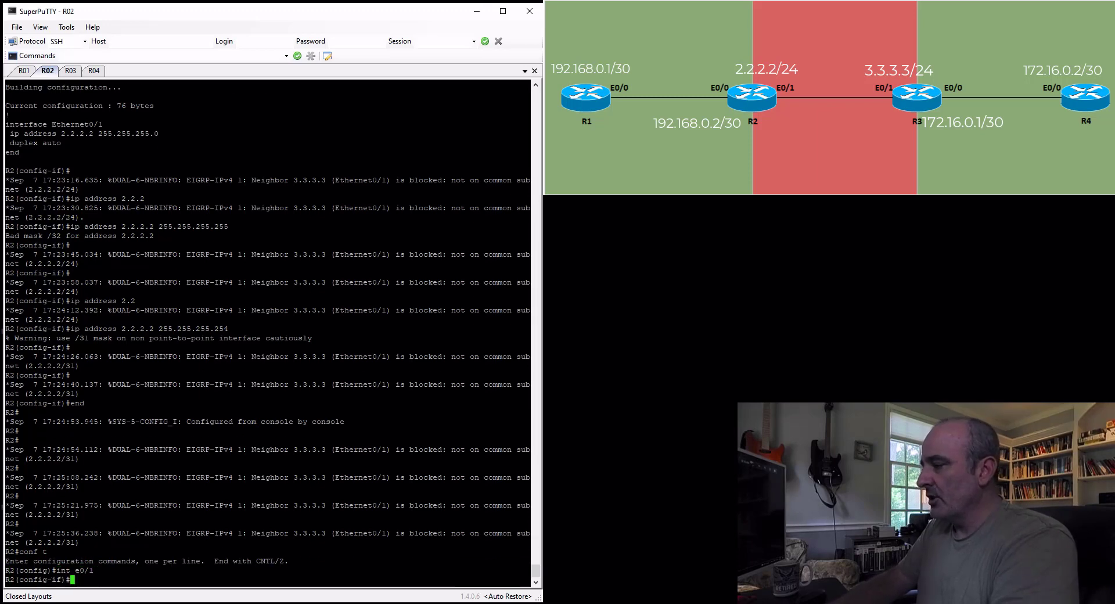
pyautogui.write('ip address ')
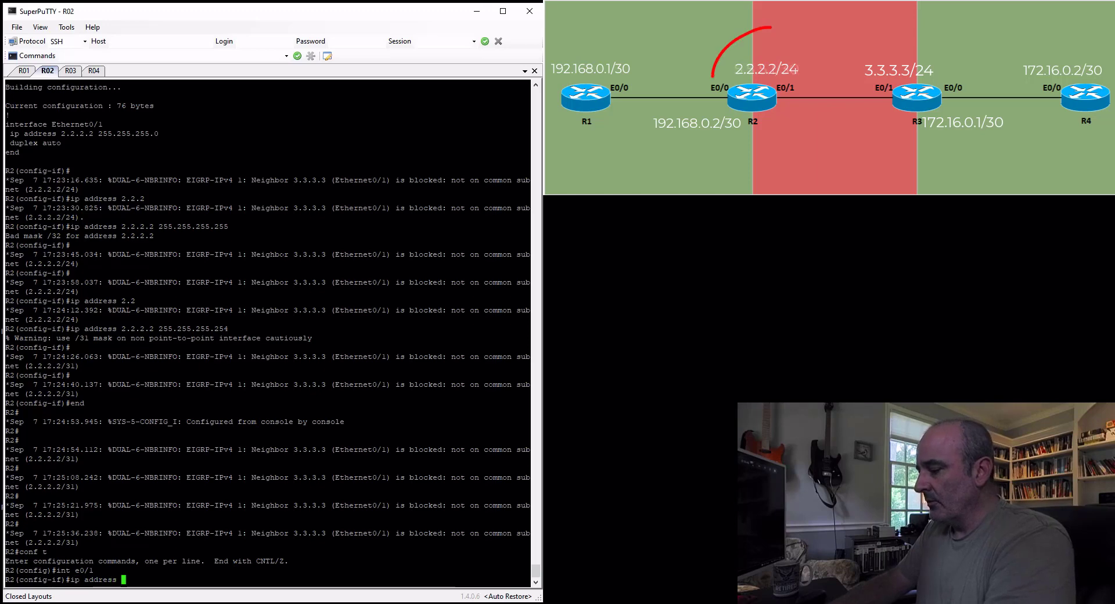
pyautogui.write('5.5.5.1')
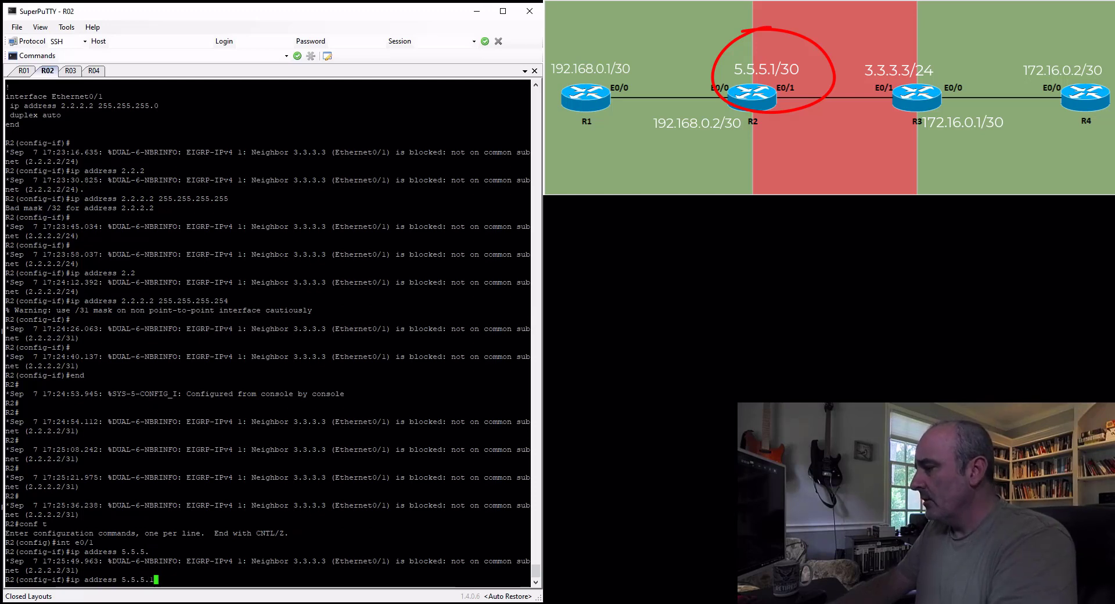
pyautogui.write('255.255.255.')
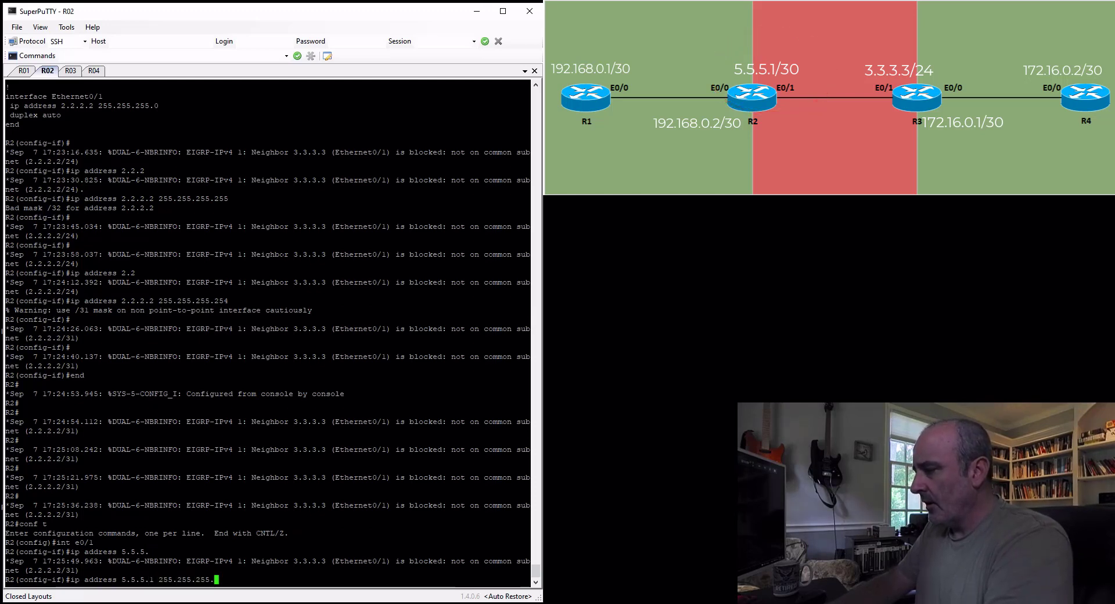
pyautogui.write('252')
pyautogui.press('Return')
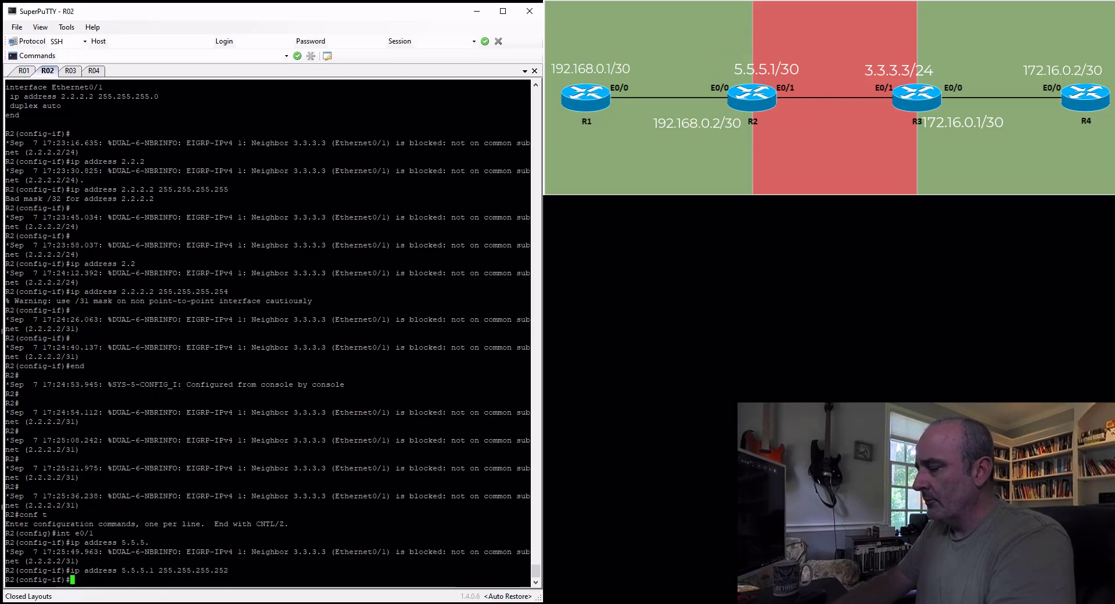
# On R3, assign IP address 5.5.5.2 with mask 255.255.255.252 to interface e0/1 and leave configuration mode
pyautogui.hotkey('ctrl', 'Tab')
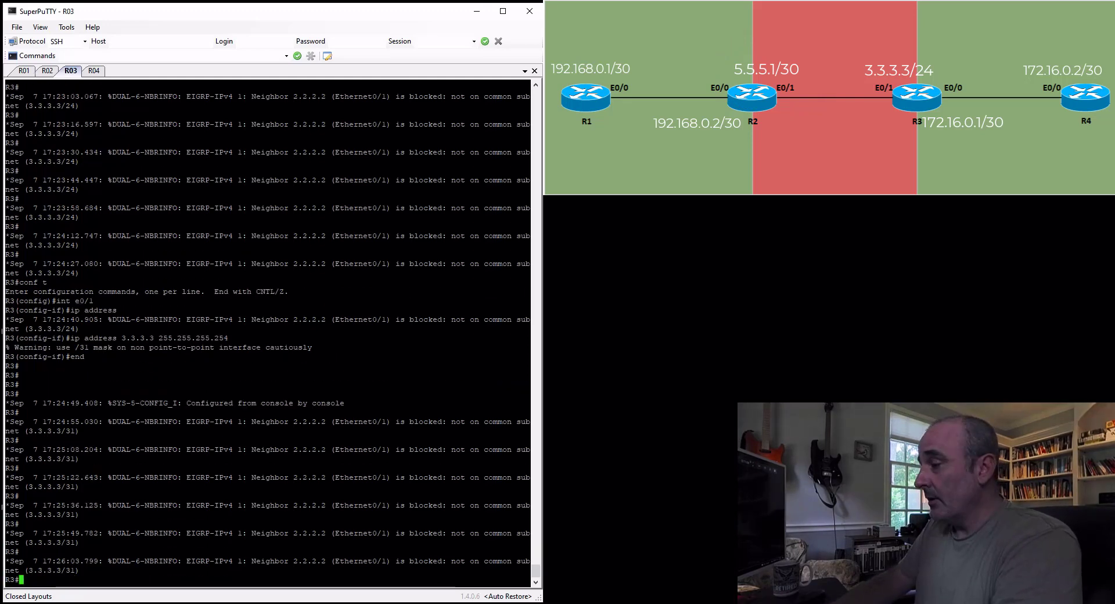
pyautogui.write('conf t')
pyautogui.press('Return')
pyautogui.write('int ')
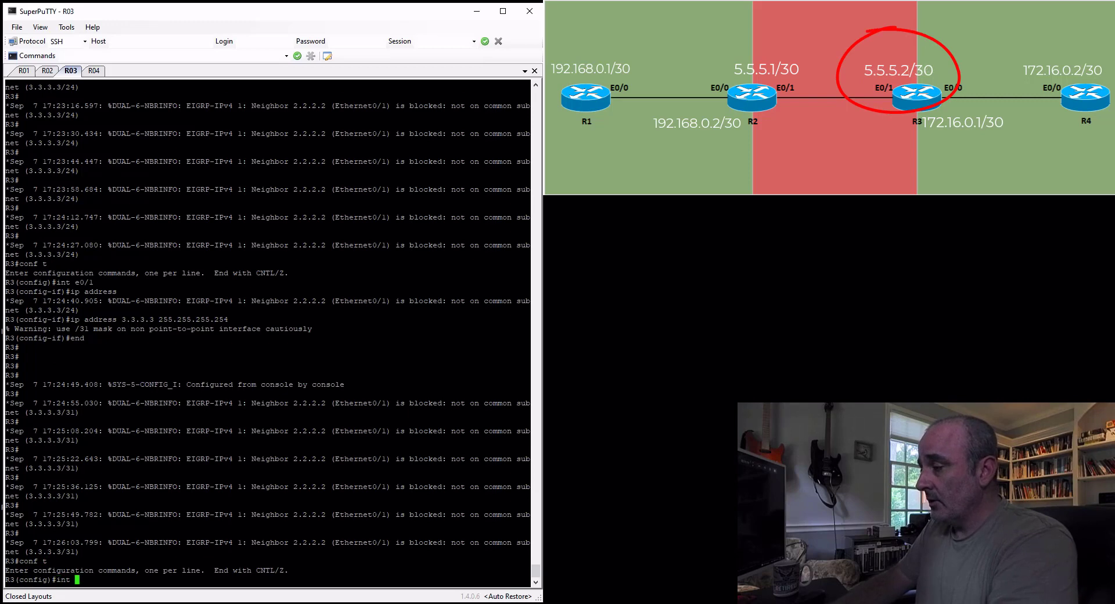
pyautogui.write('e0/1')
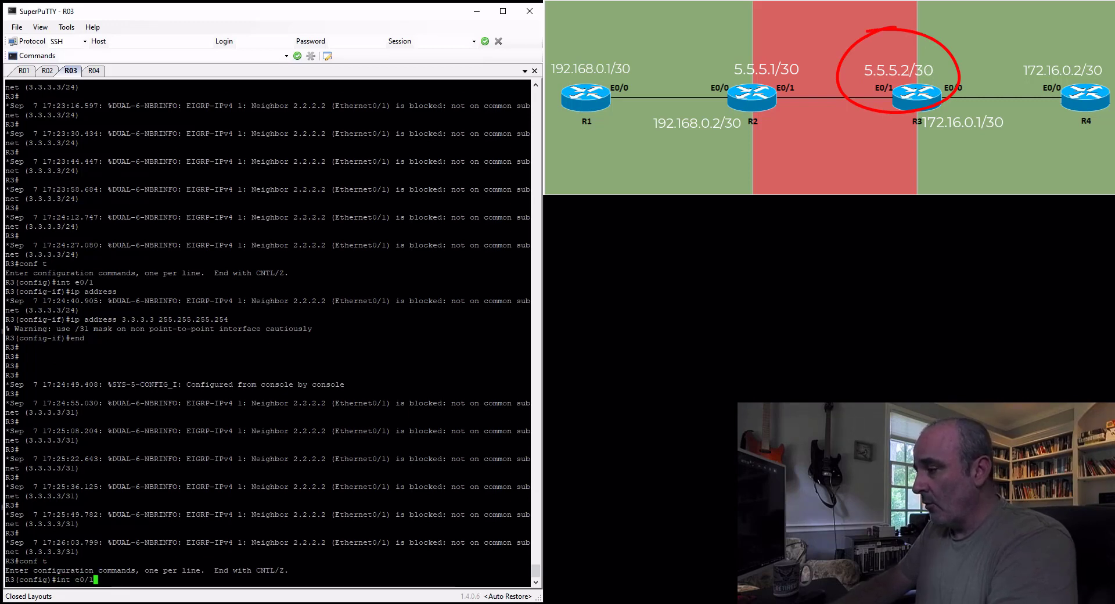
pyautogui.press('Return')
pyautogui.write('ip addr')
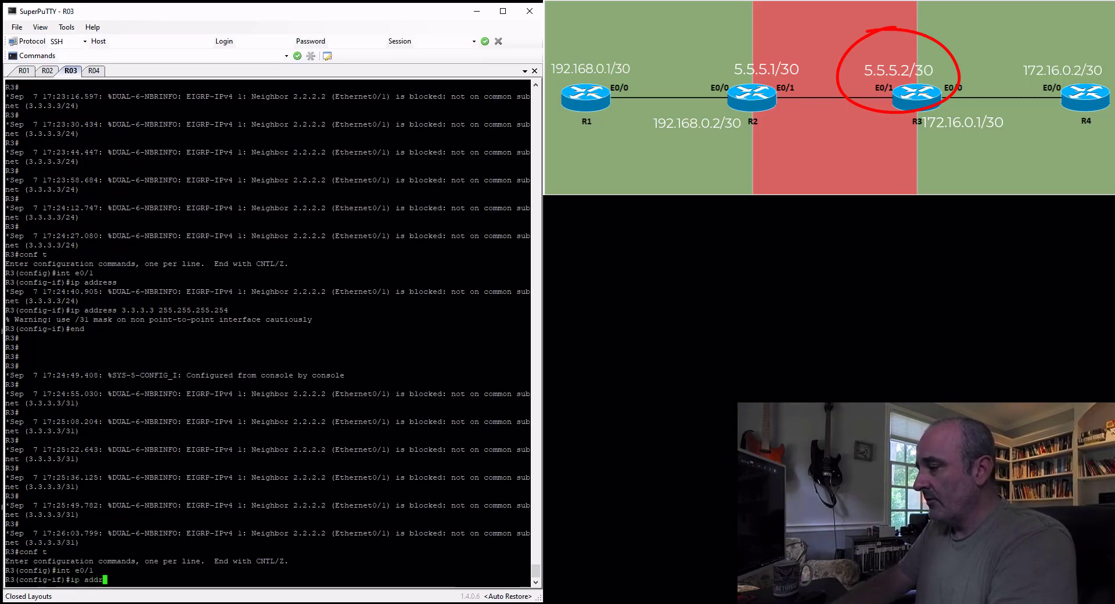
pyautogui.write('ess 5.5.5')
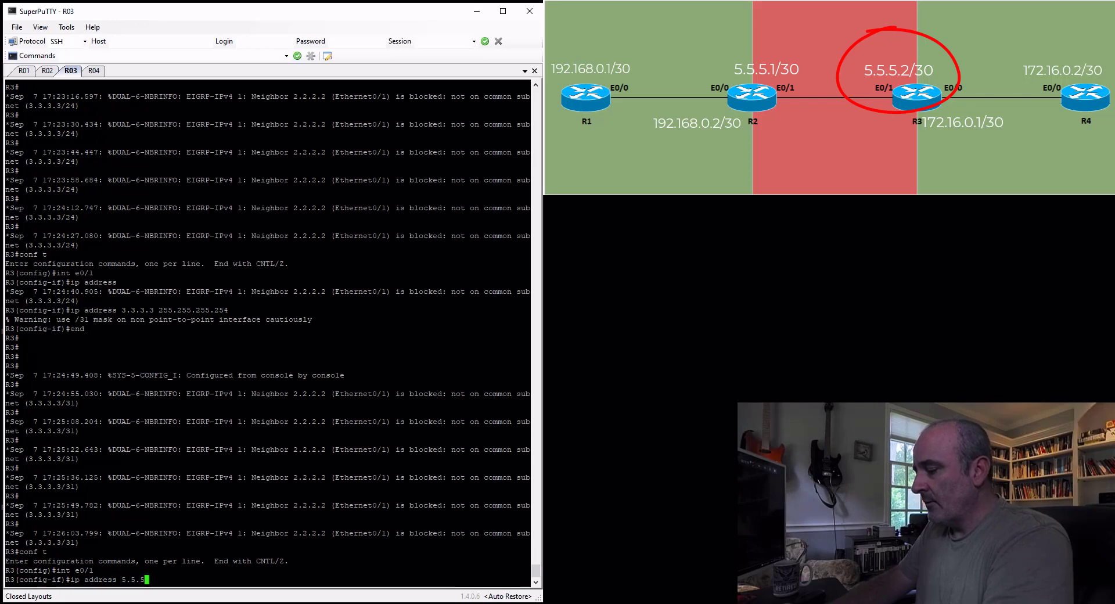
pyautogui.write('.2 255.255.255.252')
pyautogui.press('Return')
pyautogui.write('end')
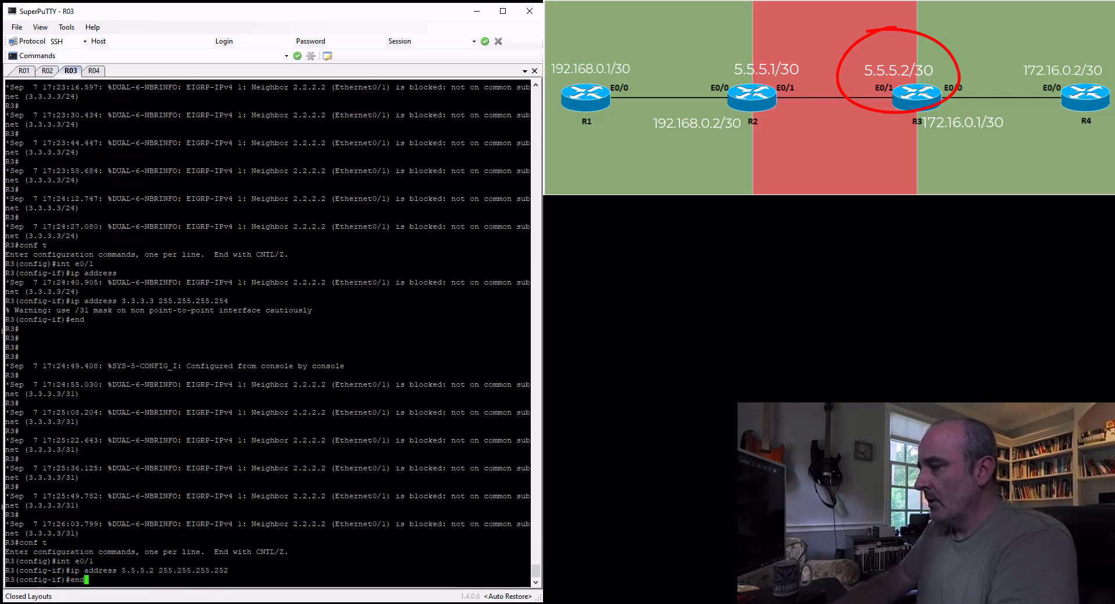
pyautogui.press('Return')
# Ping 5.5.5.1 from R3 to test the link to R2
pyautogui.write('ping 5.5')
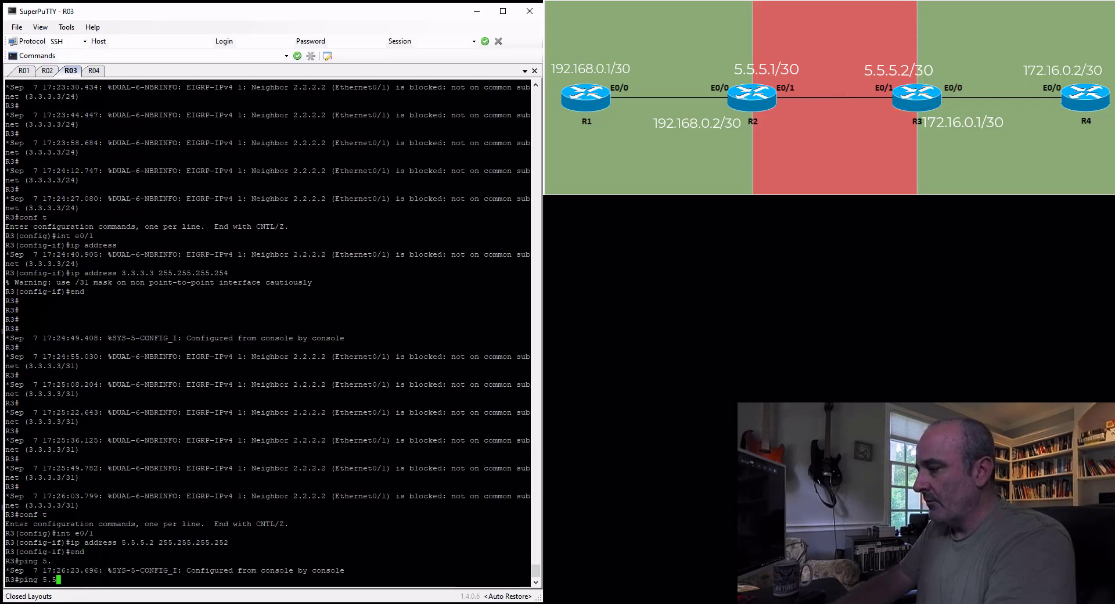
pyautogui.write('.5.1')
pyautogui.press('Return')
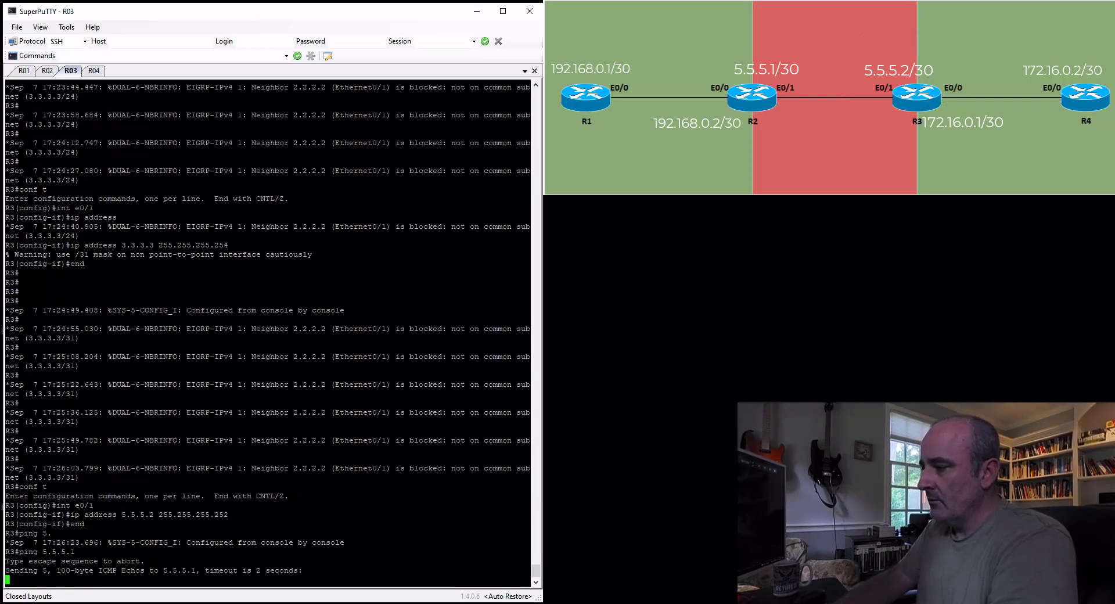
pyautogui.press('Return')
pyautogui.press('Return')
pyautogui.press('Return')
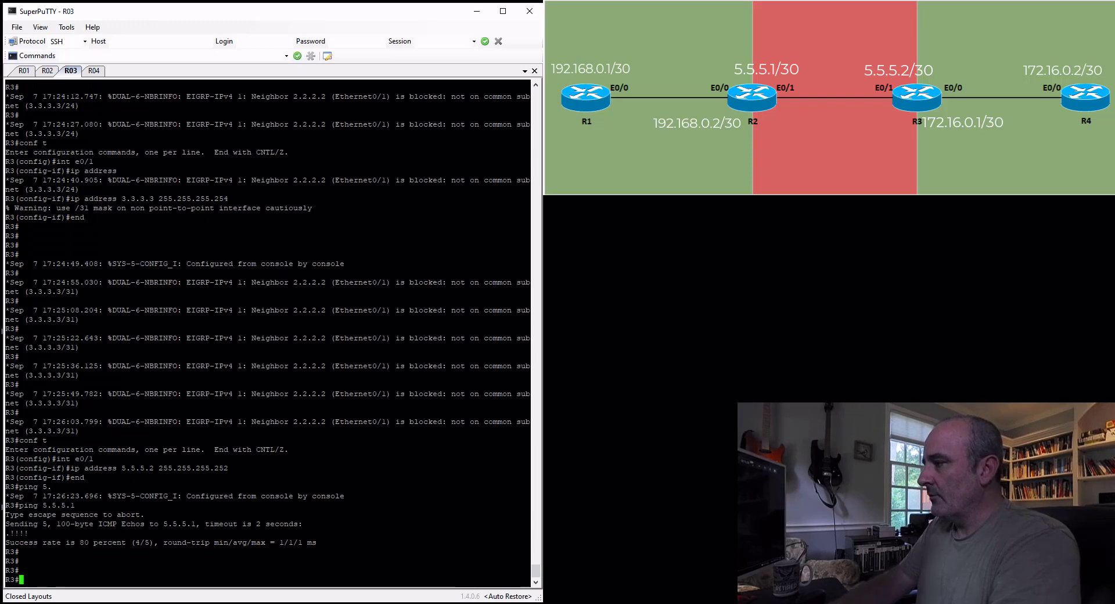
# In the R2 session, create tunnel interface 1 and set its tunnel source to eth0/1
pyautogui.click(48, 71)
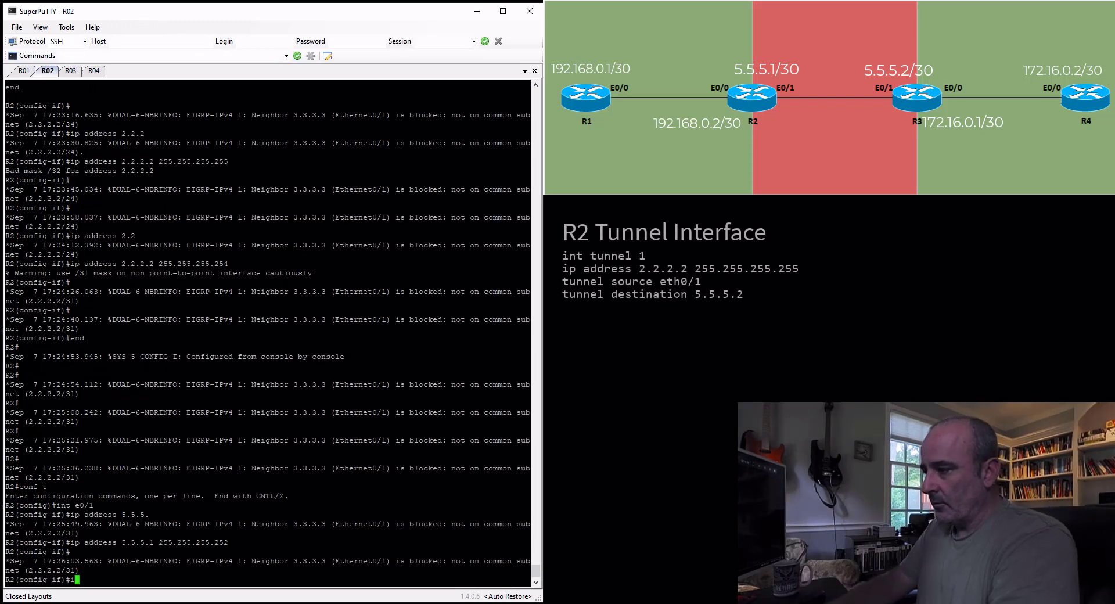
pyautogui.write('int ')
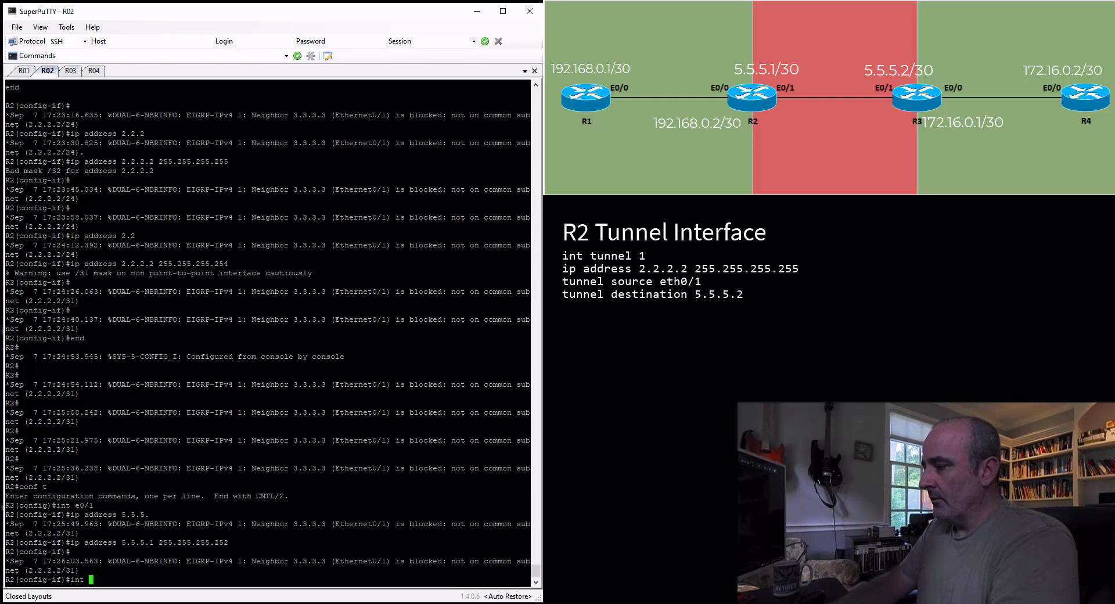
pyautogui.write('tun 1')
pyautogui.press('Return')
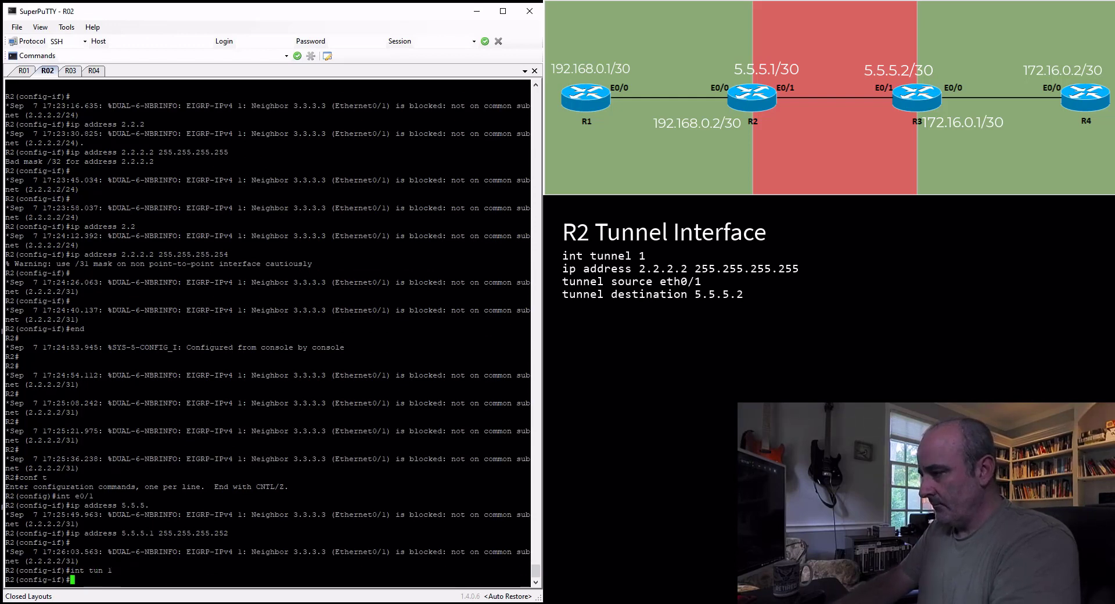
pyautogui.write('tunne sou')
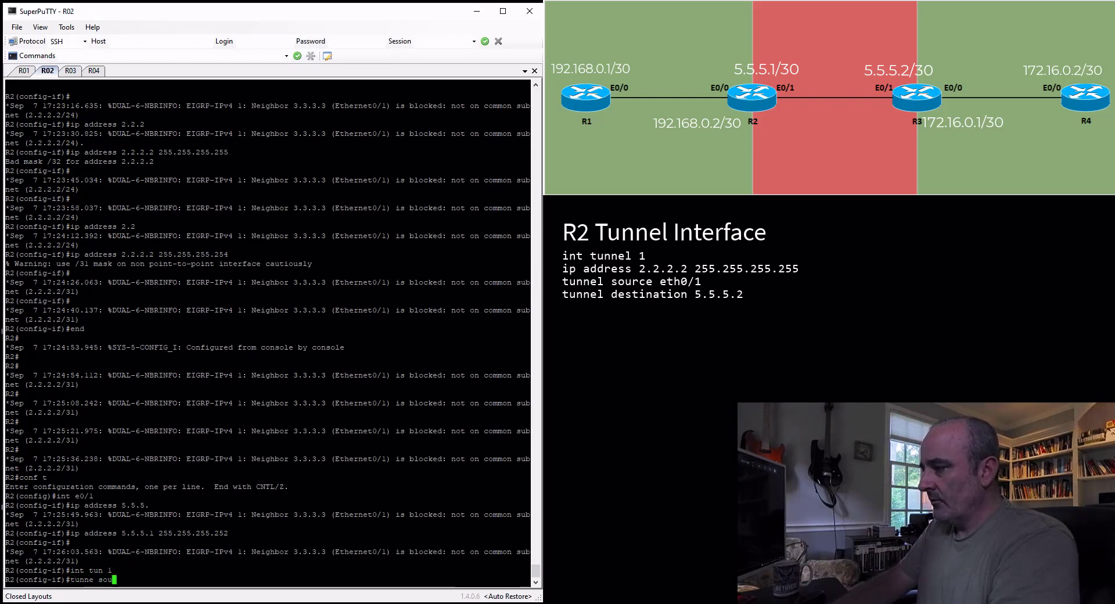
pyautogui.write('rce eth0')
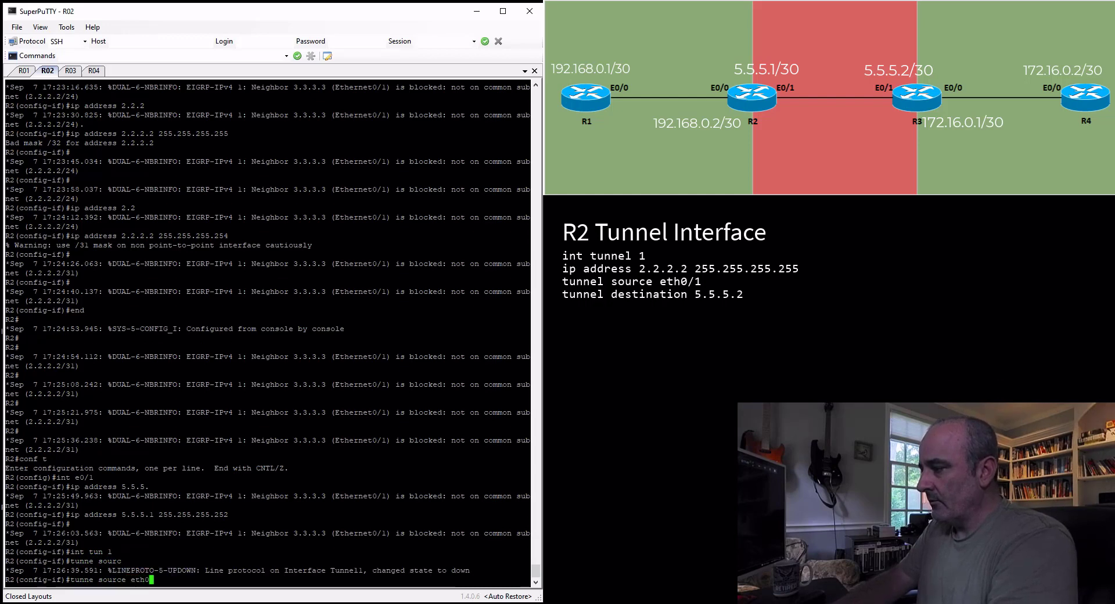
pyautogui.write('/1')
pyautogui.press('Return')
# Set the destination of R2's tunnel 1 to 5.5.5.2
pyautogui.write('tunne dest ')
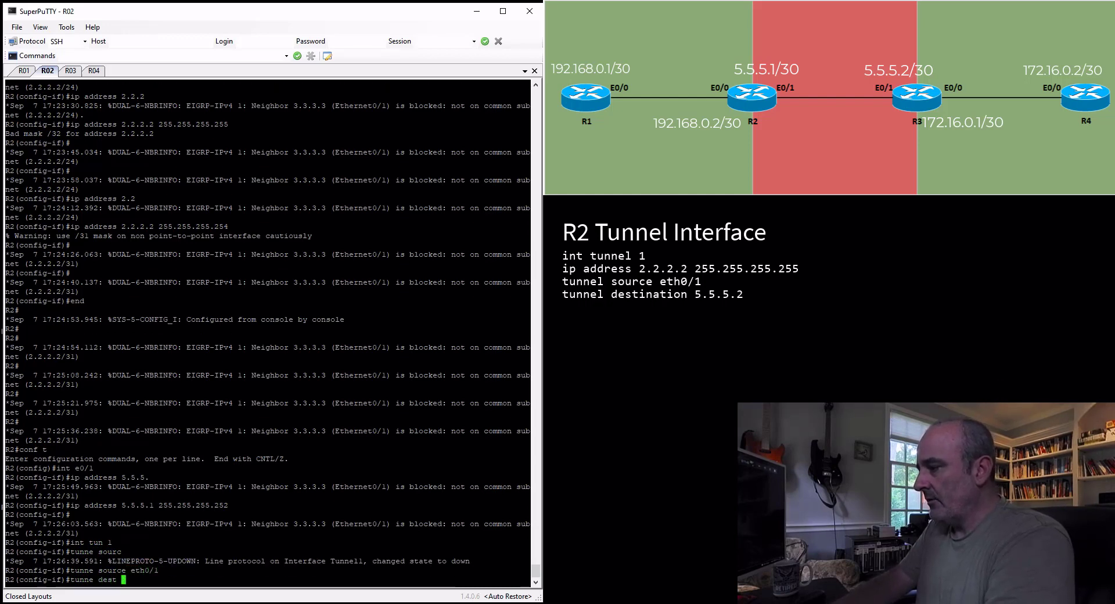
pyautogui.write('5.5.5.')
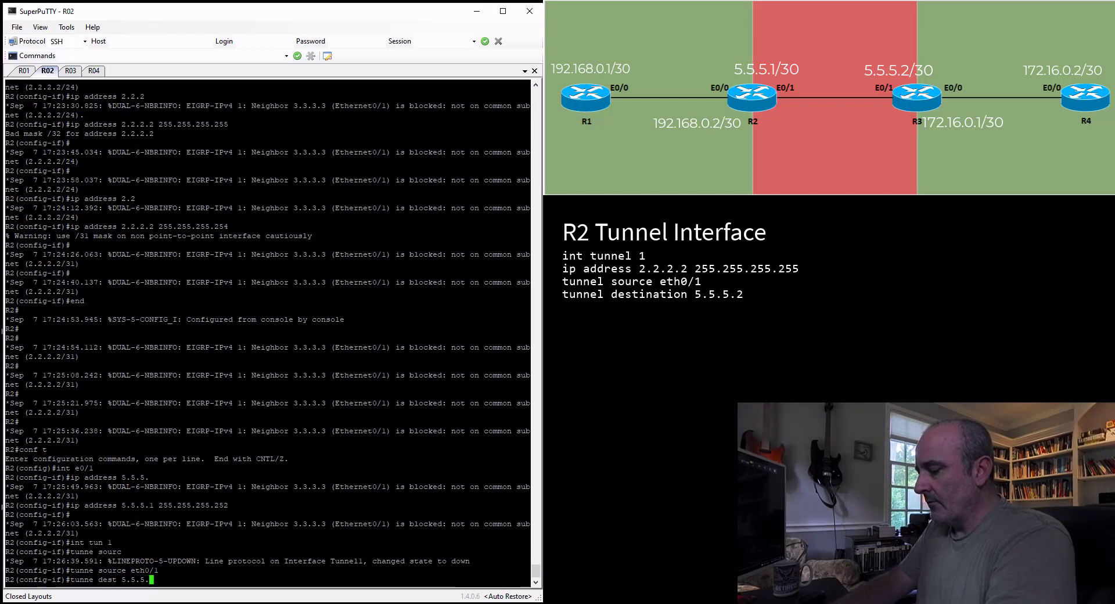
pyautogui.write('2')
pyautogui.press('Return')
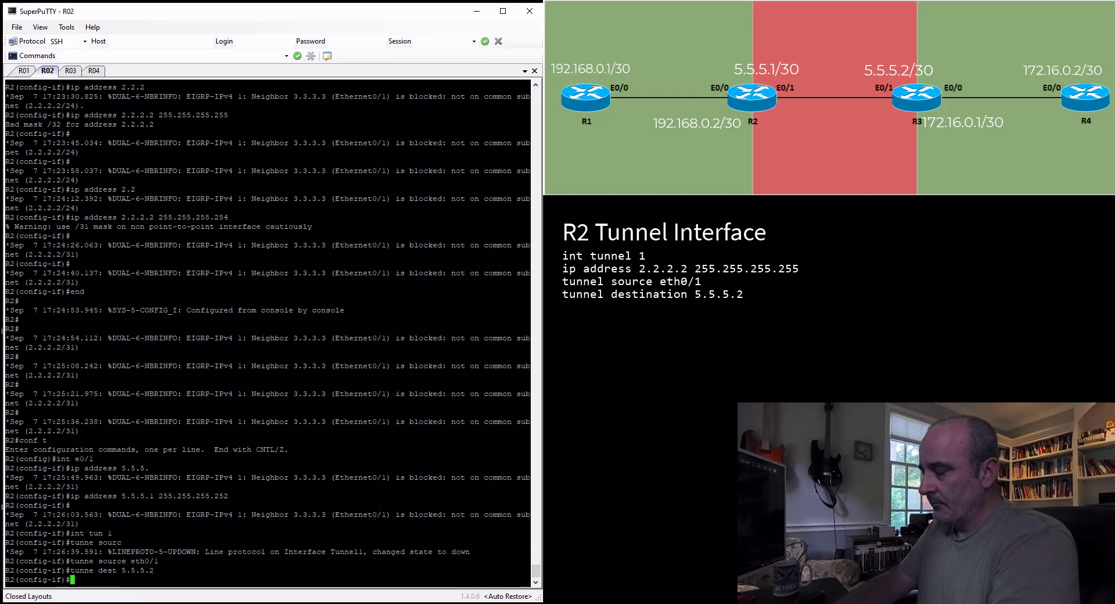
# Assign IP address 2.2.2.2 with the /32 mask 255.255.255.255 to R2's tunnel 1 interface
pyautogui.write('ip address ')
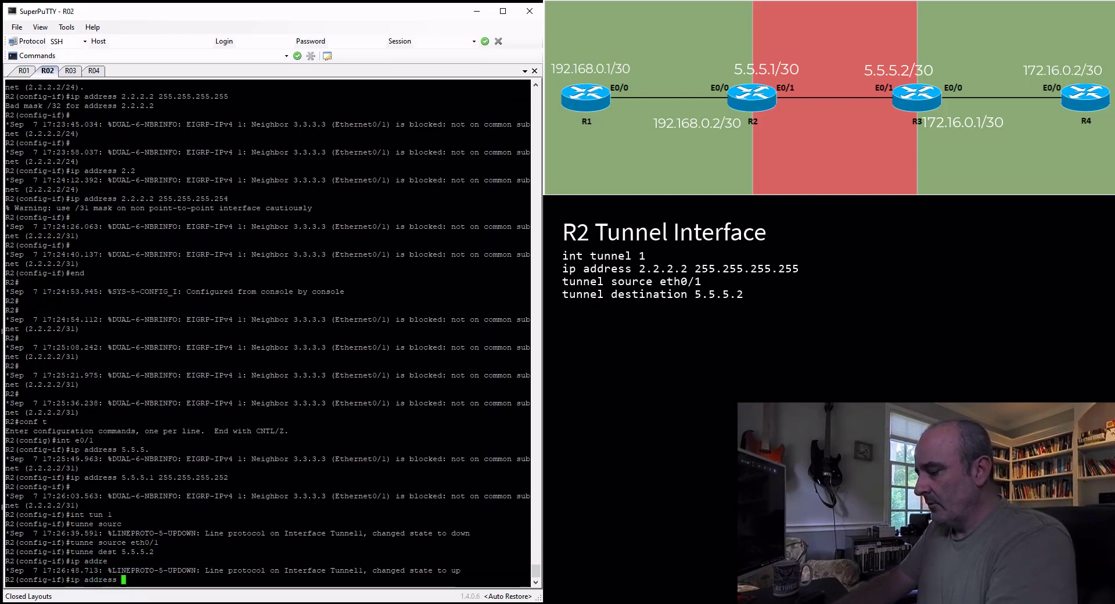
pyautogui.write('2.2.2.2 25')
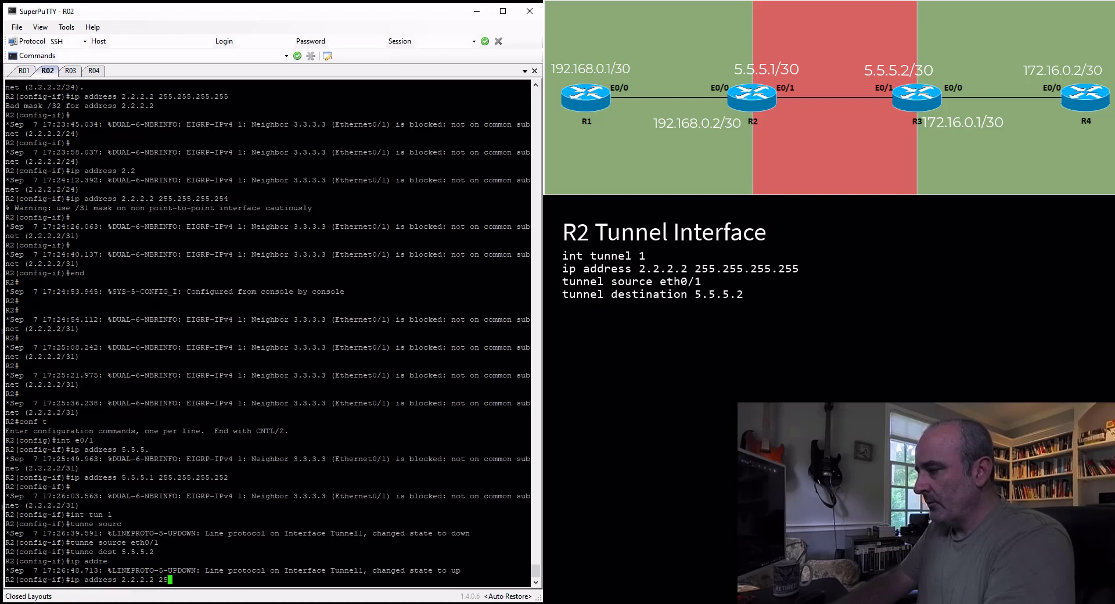
pyautogui.write('5.255.255.255')
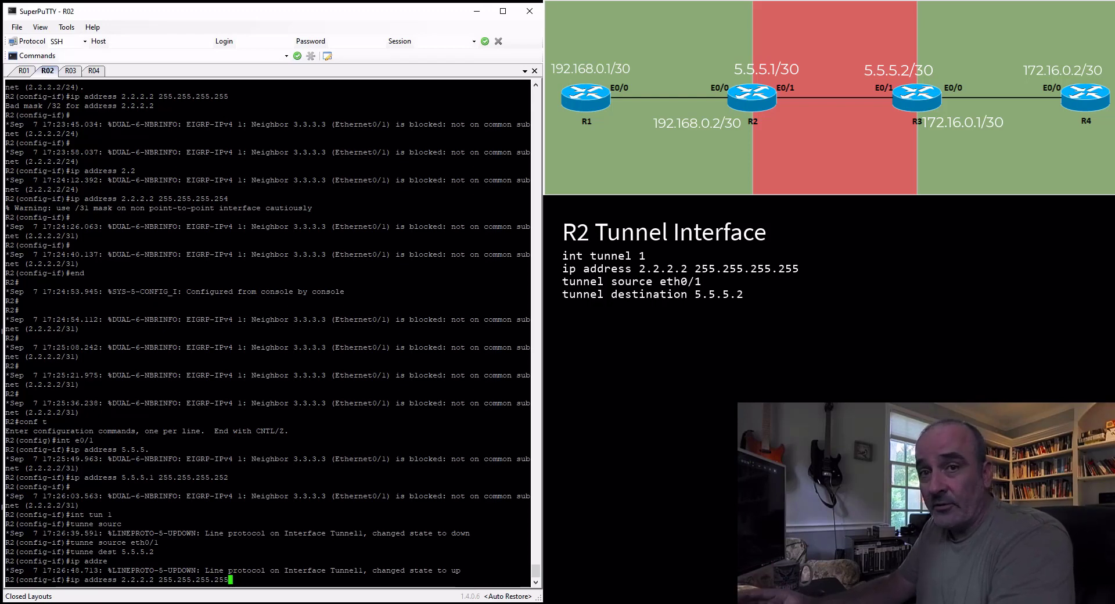
pyautogui.press('Return')
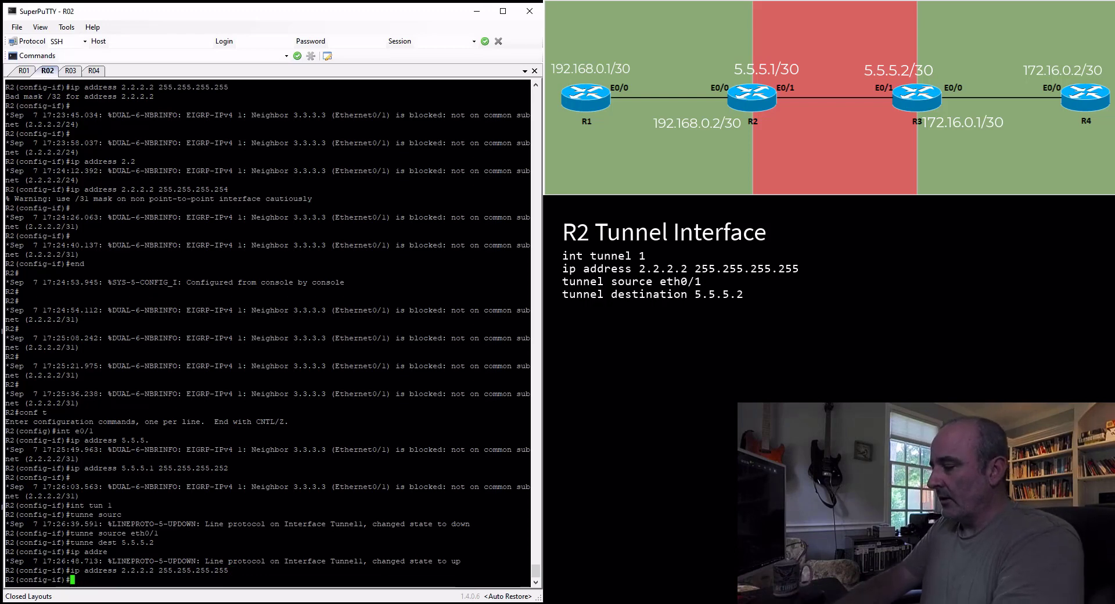
# Display the running configuration of R2's tunnel 1 interface from within configuration mode
pyautogui.write('do sh run int tun 1')
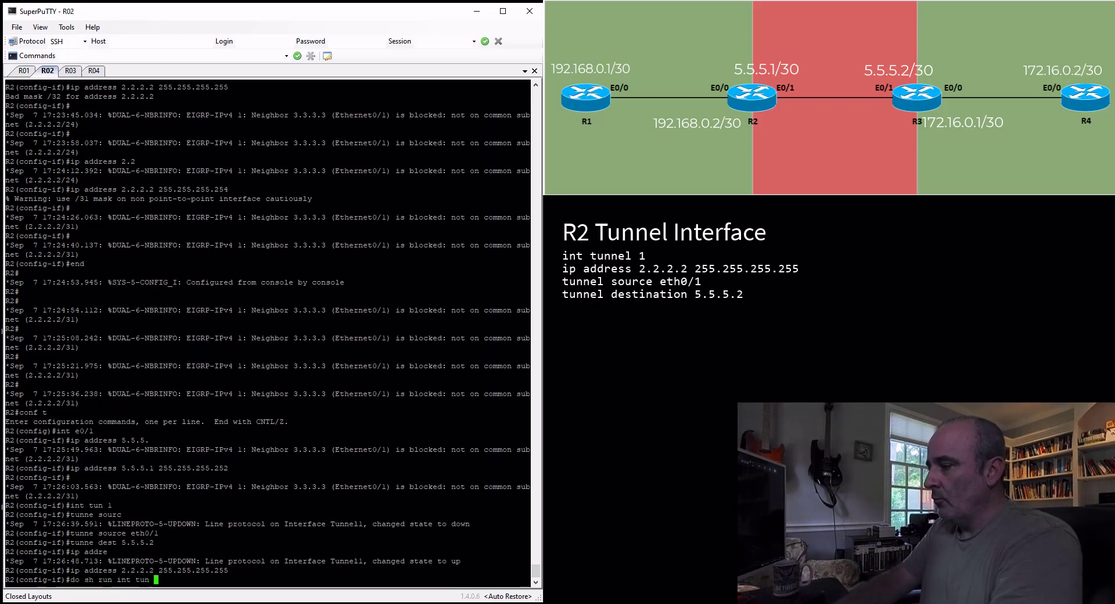
pyautogui.press('Return')
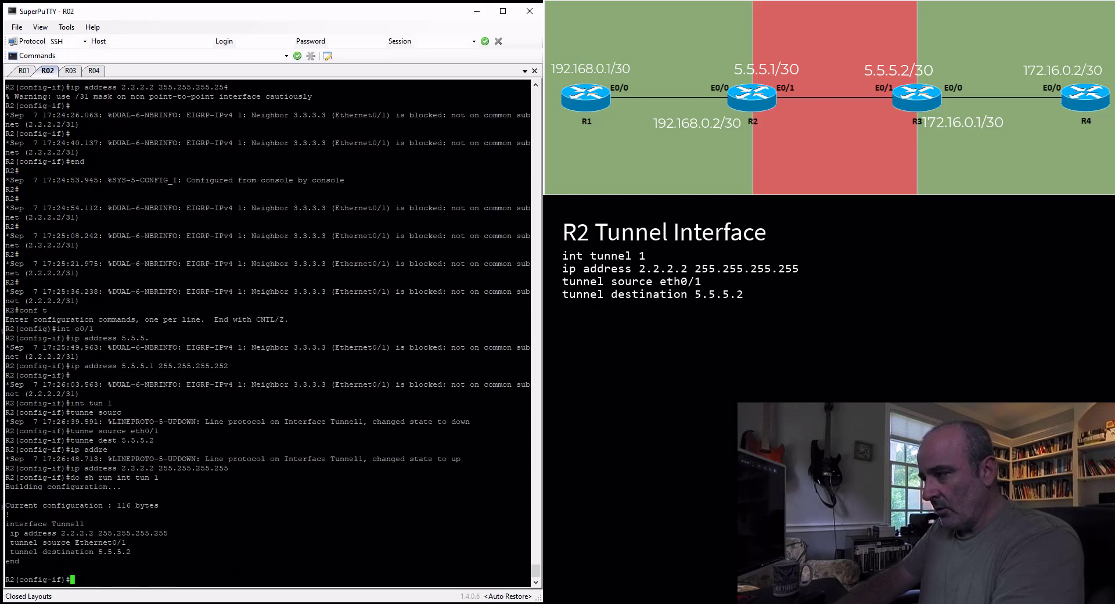
pyautogui.press('Return')
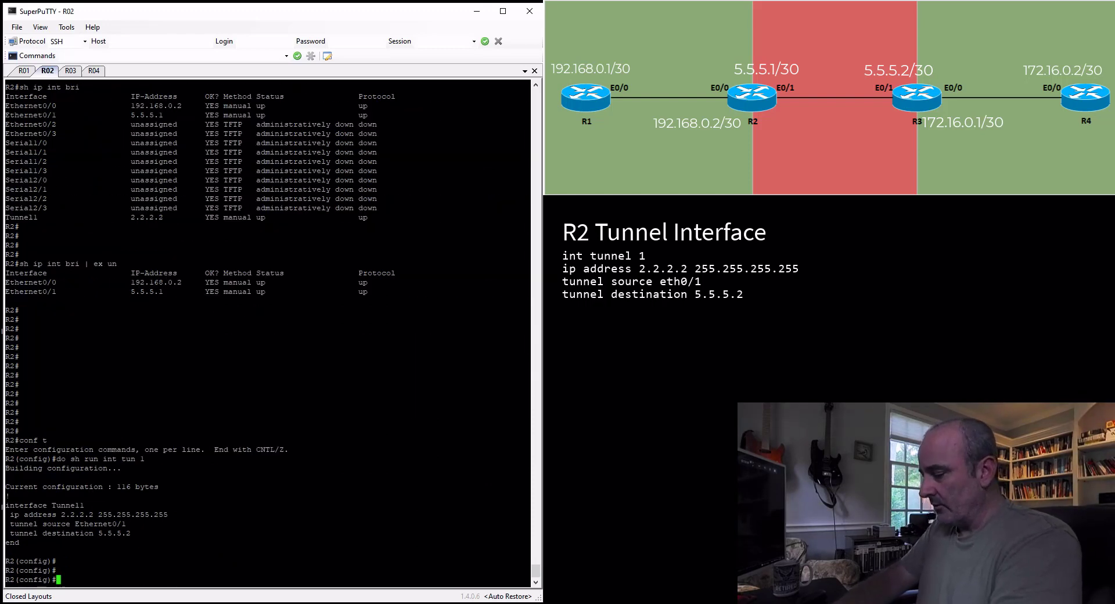
# Leave configuration mode on R2 and list its IP interfaces in brief to check their addresses and status
pyautogui.write('end')
pyautogui.press('Return')
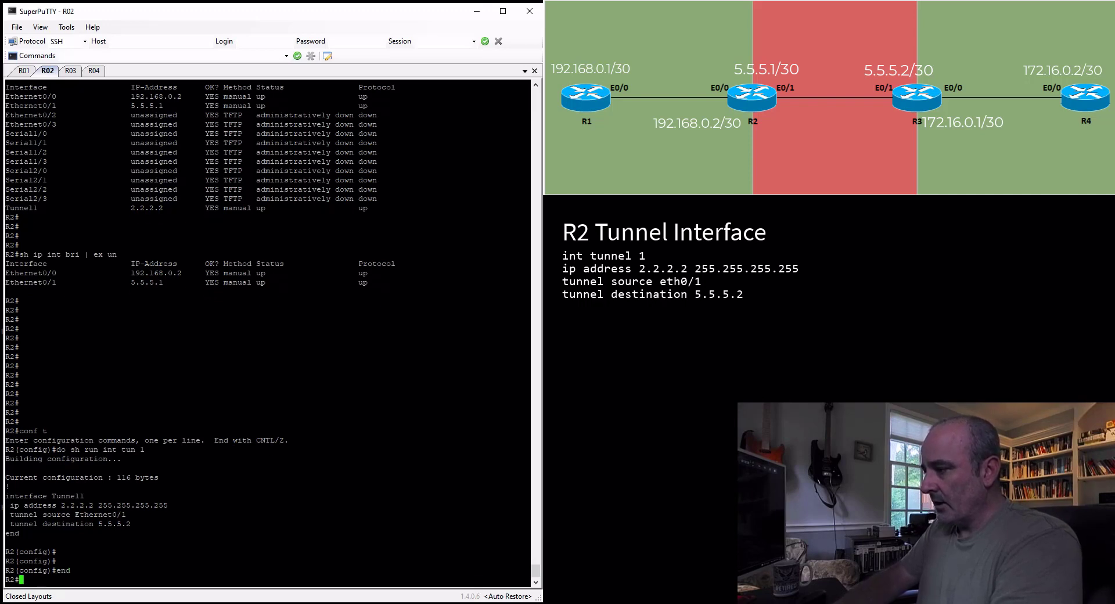
pyautogui.write('sh ip int b')
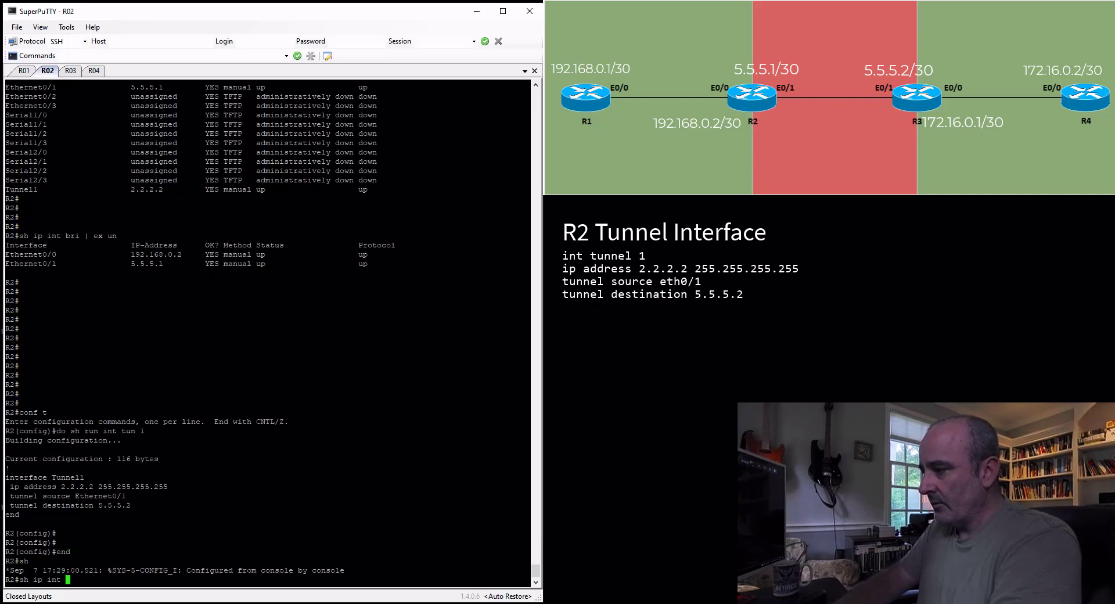
pyautogui.press('Return')
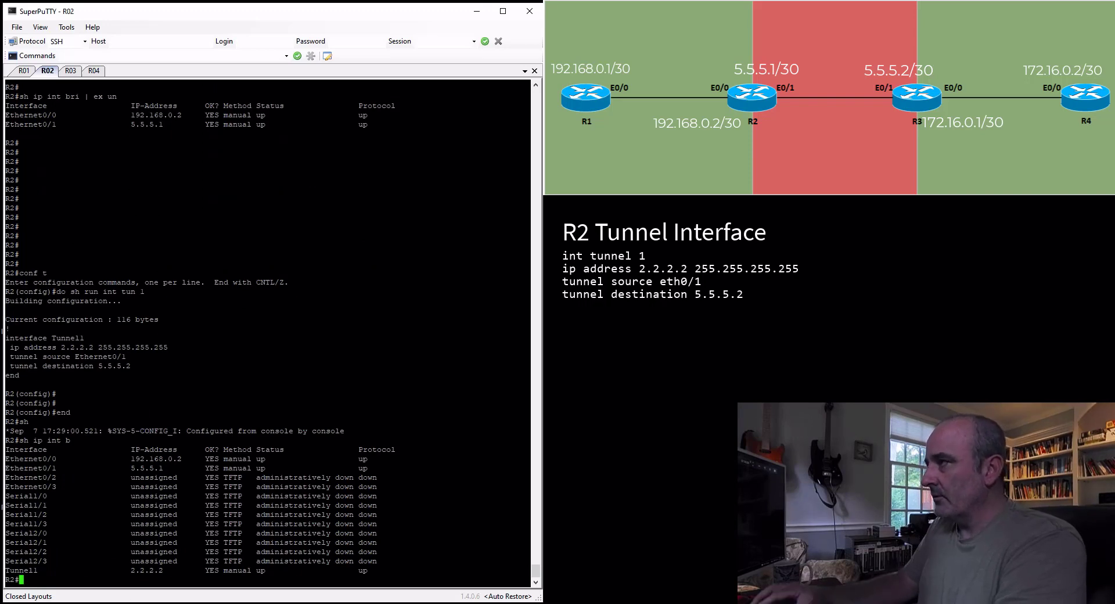
# On R3, create the tunnel 1 interface in configuration mode and set its tunnel source to eth0/1
pyautogui.click(71, 71)
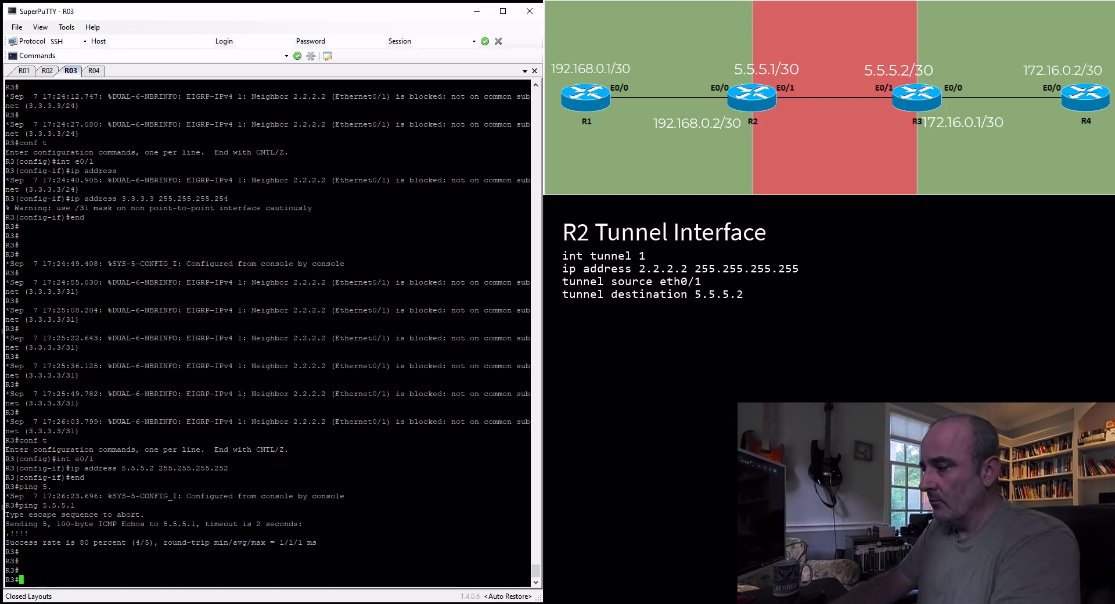
pyautogui.write('conf t')
pyautogui.press('Return')
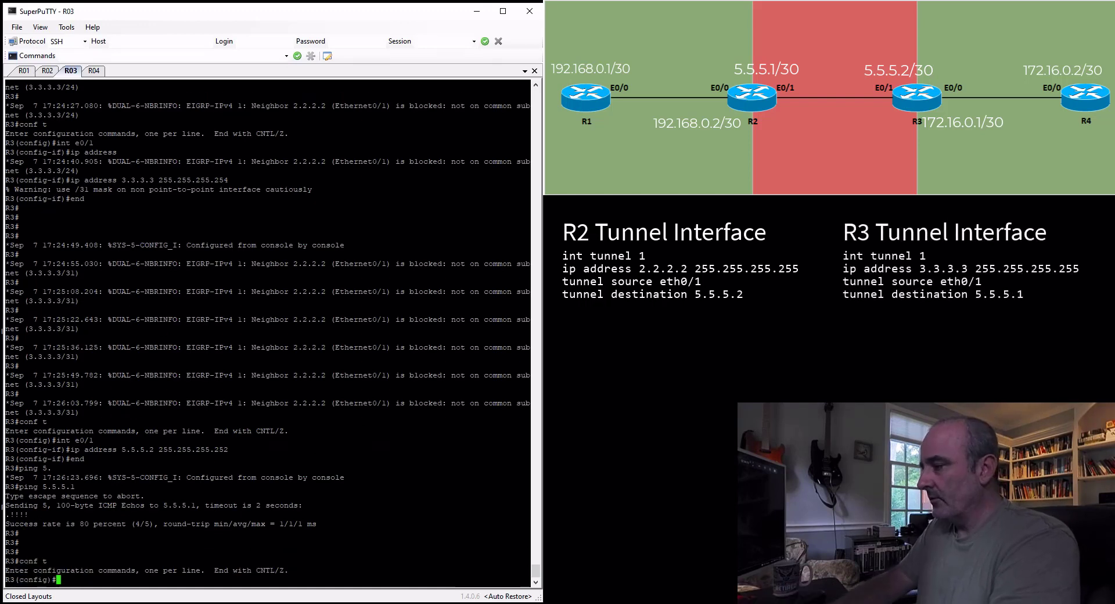
pyautogui.write('int tun 1')
pyautogui.press('Return')
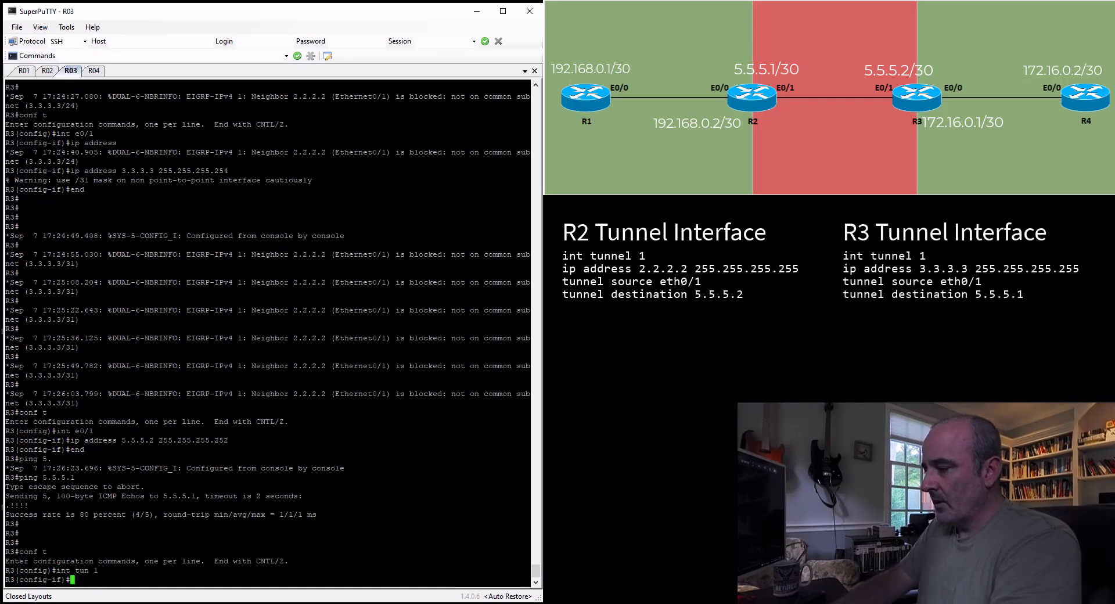
pyautogui.write('tunn source e')
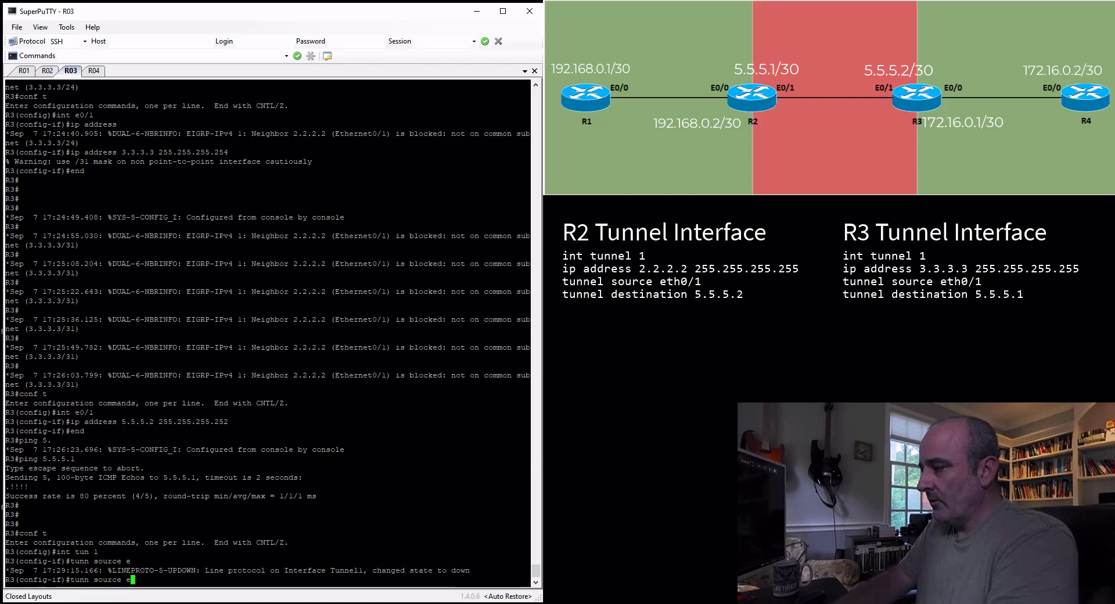
pyautogui.write('th0/1')
pyautogui.press('Return')
# Set the destination of R3's tunnel 1 to 5.5.5.1
pyautogui.write('tunne')
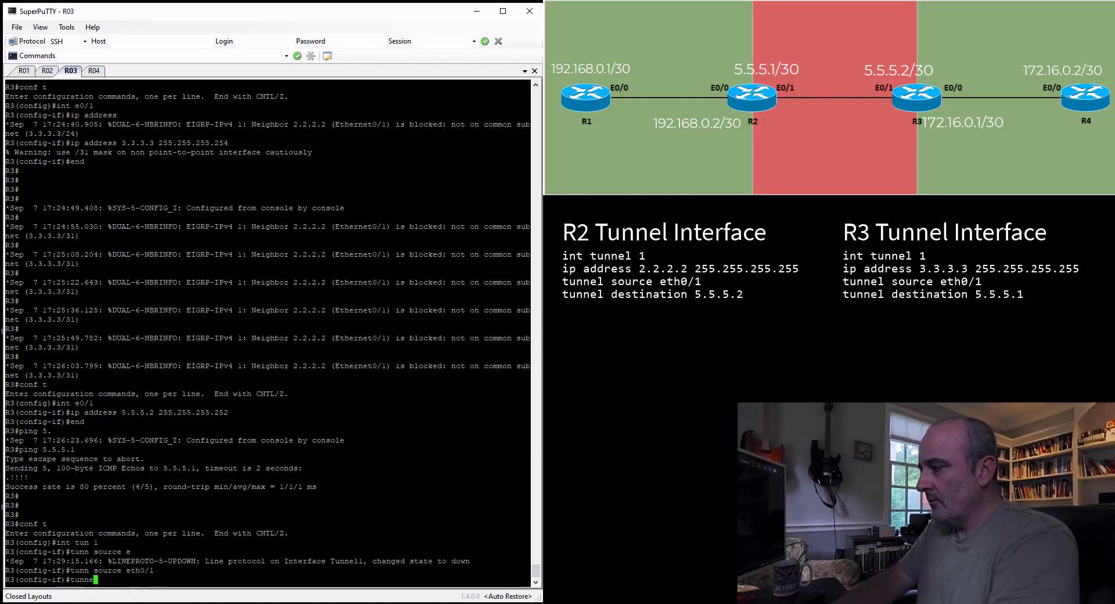
pyautogui.write('l dest ')
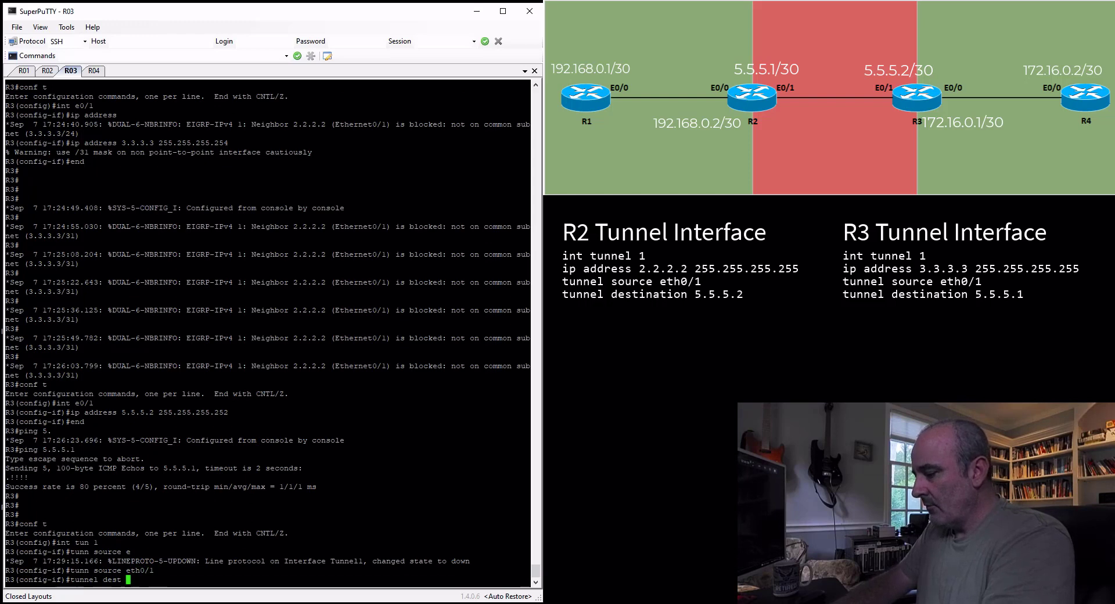
pyautogui.write('5.5.5.1')
pyautogui.press('Return')
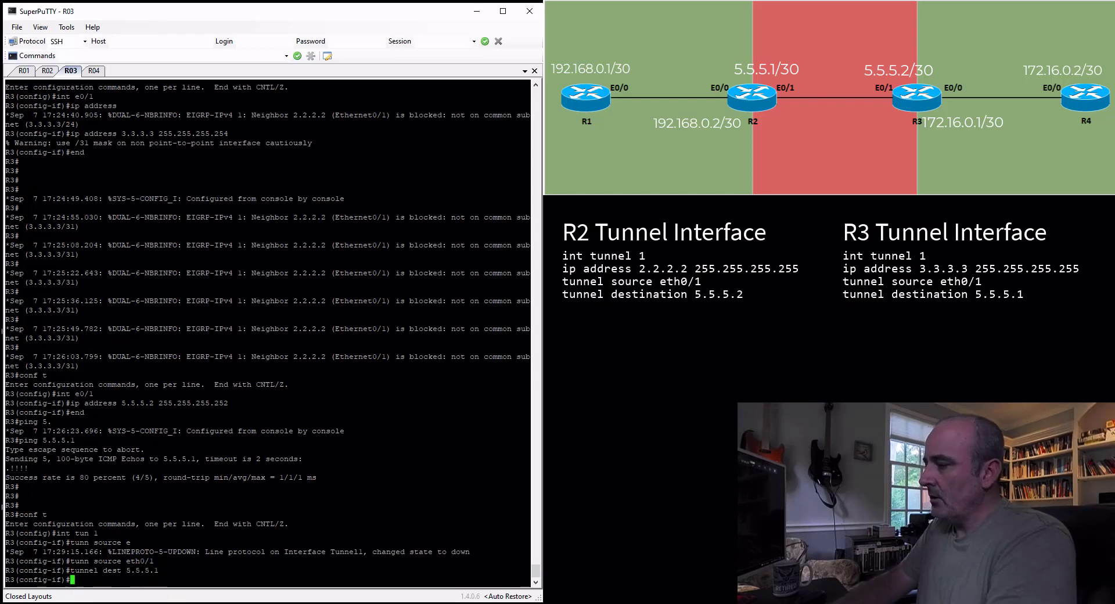
# Assign IP address 3.3.3.3 with mask 255.255.255.255 to R3's tunnel 1 interface and leave configuration mode
pyautogui.write('ip address ')
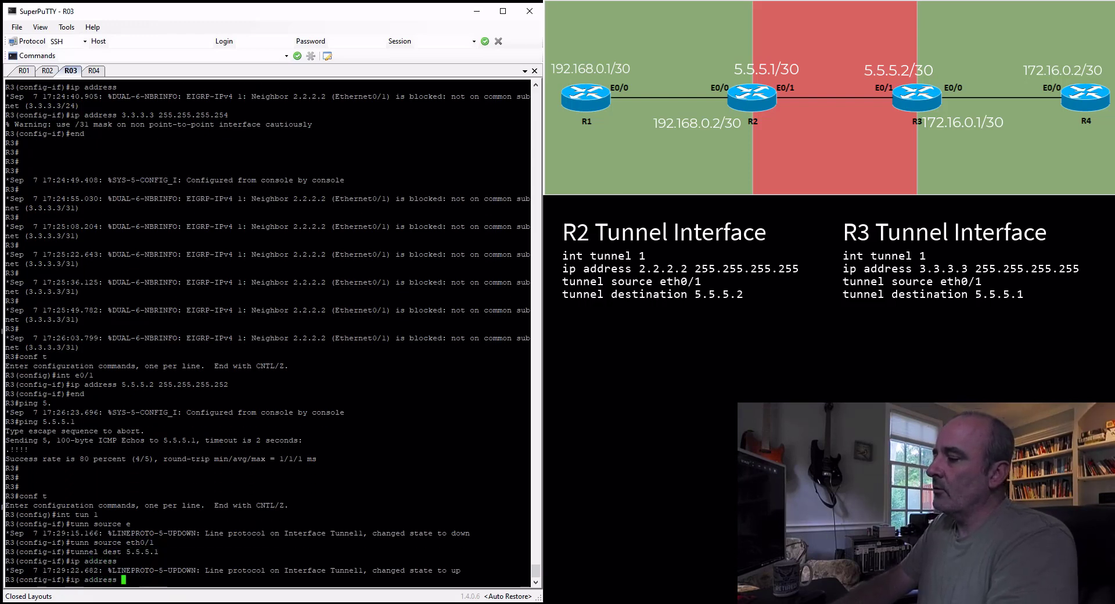
pyautogui.write('3.3.3.3 ')
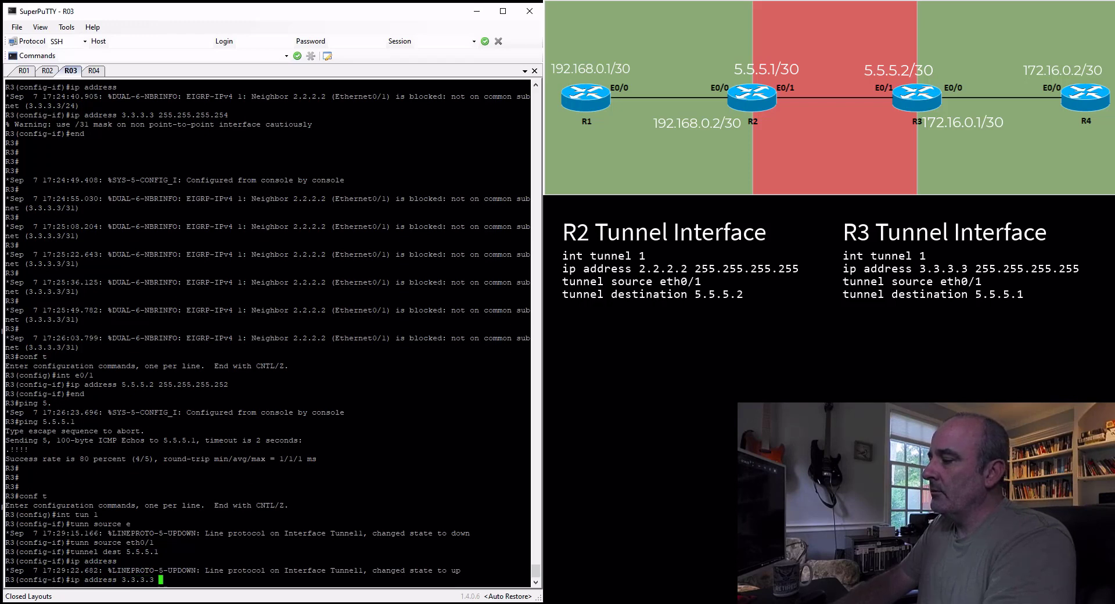
pyautogui.write('255.255.255.255')
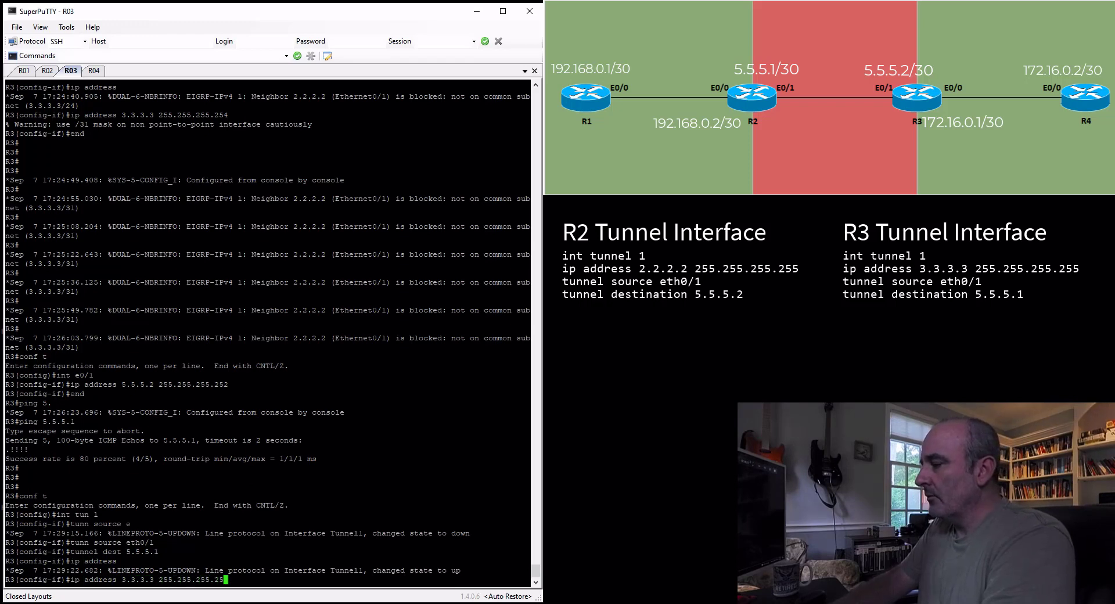
pyautogui.press('Return')
pyautogui.write('end')
pyautogui.press('Return')
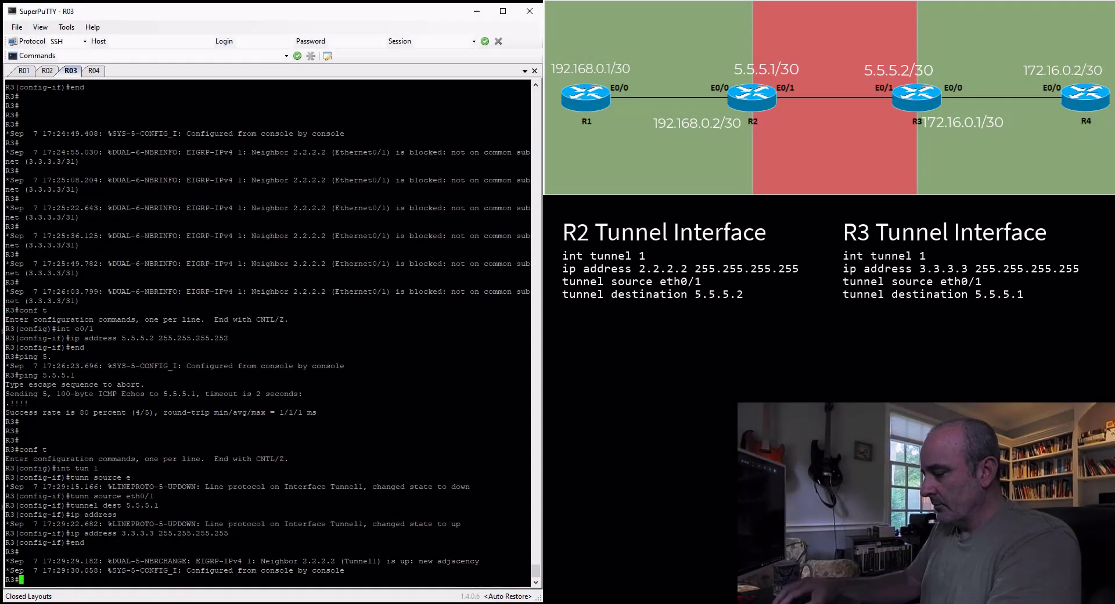
# Display R3's IP routing table to check which routes are learned over the tunnel
pyautogui.write('sho ip ')
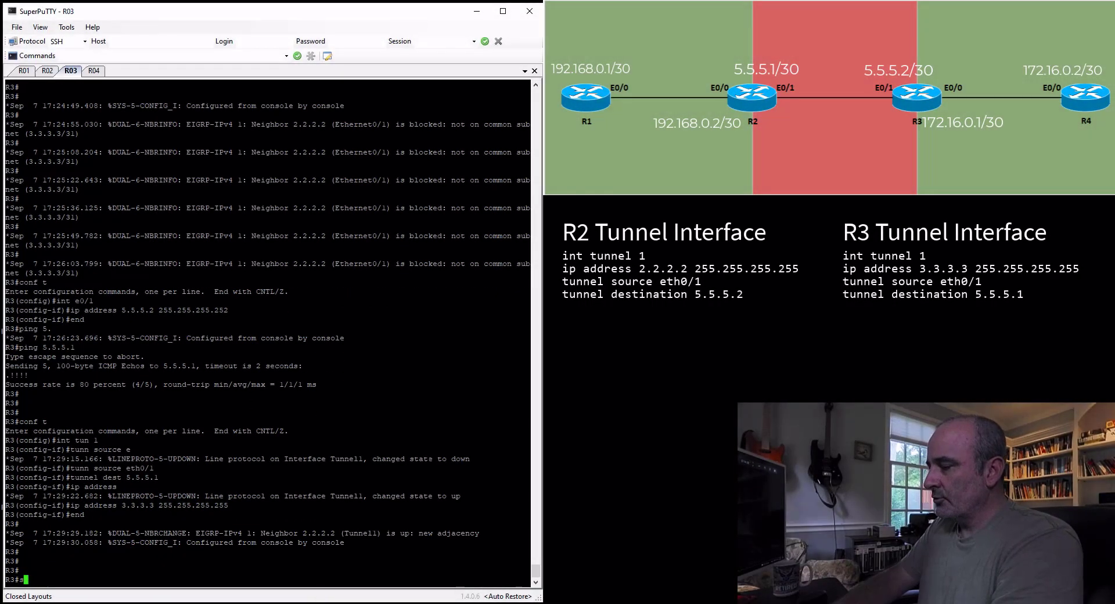
pyautogui.write('route')
pyautogui.press('Return')
pyautogui.press('Return')
pyautogui.press('Return')
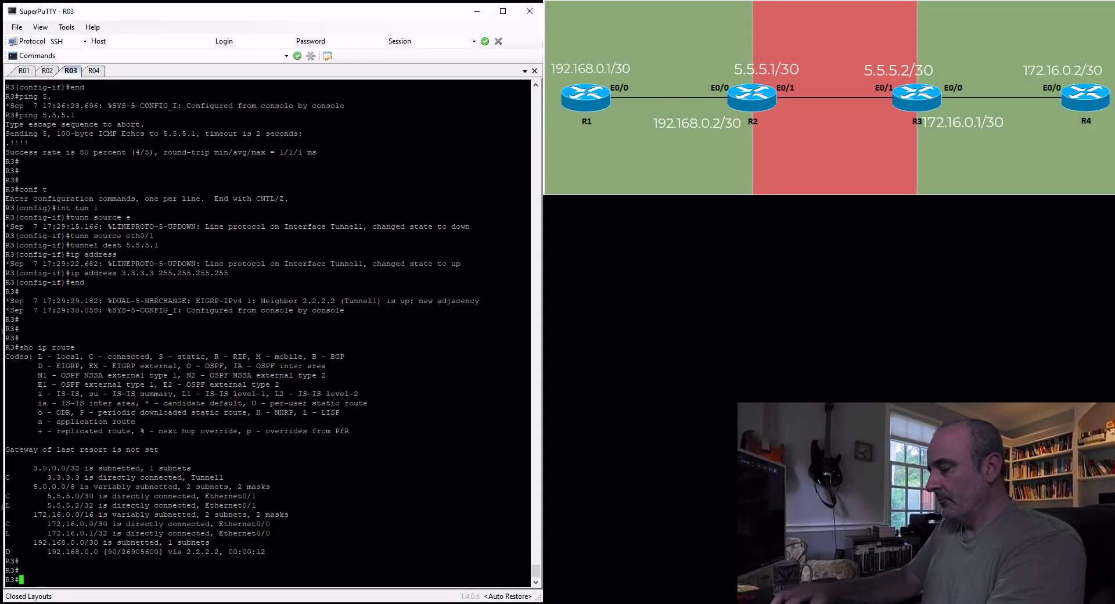
pyautogui.press('Return')
pyautogui.press('Return')
pyautogui.press('Return')
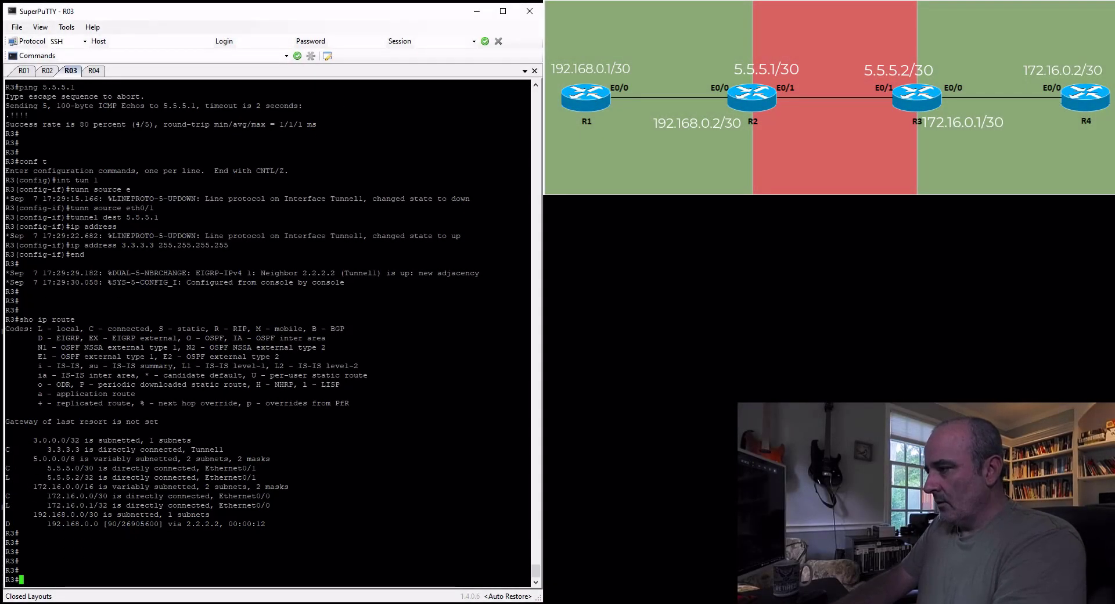
pyautogui.press('Return')
pyautogui.press('Return')
pyautogui.press('Return')
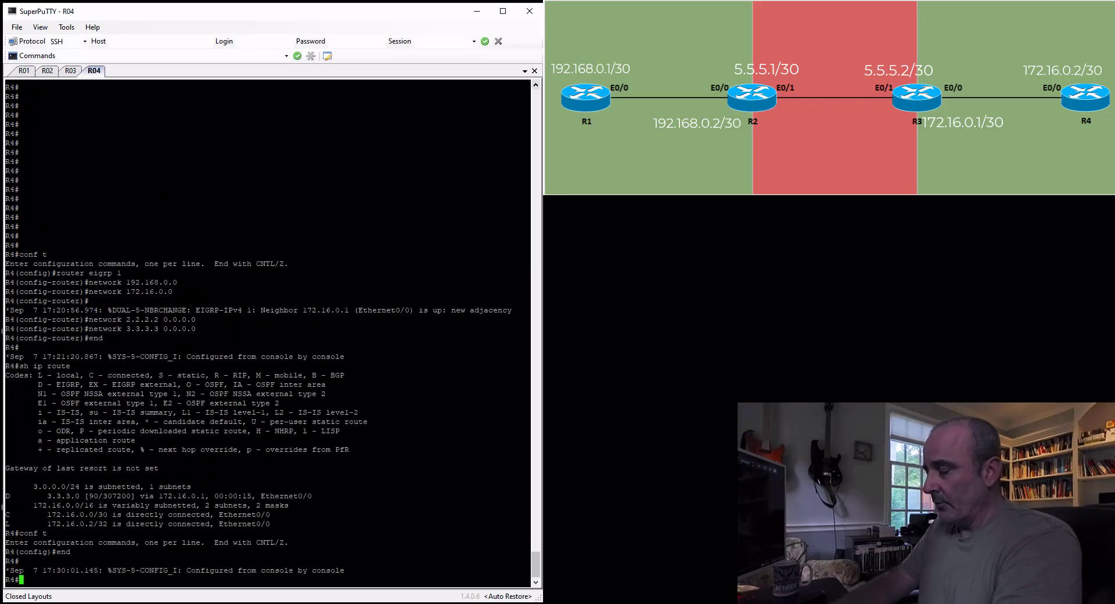
# From R4, ping R1's address 192.168.0.1 to test end-to-end reachability
pyautogui.write('ping 192.1')
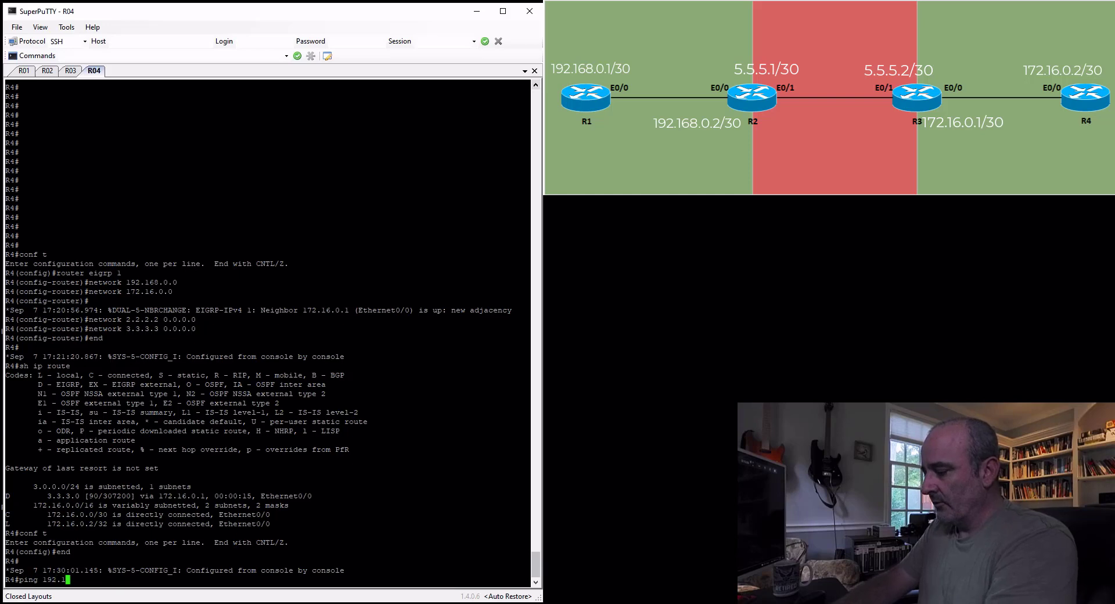
pyautogui.write('68.0.1')
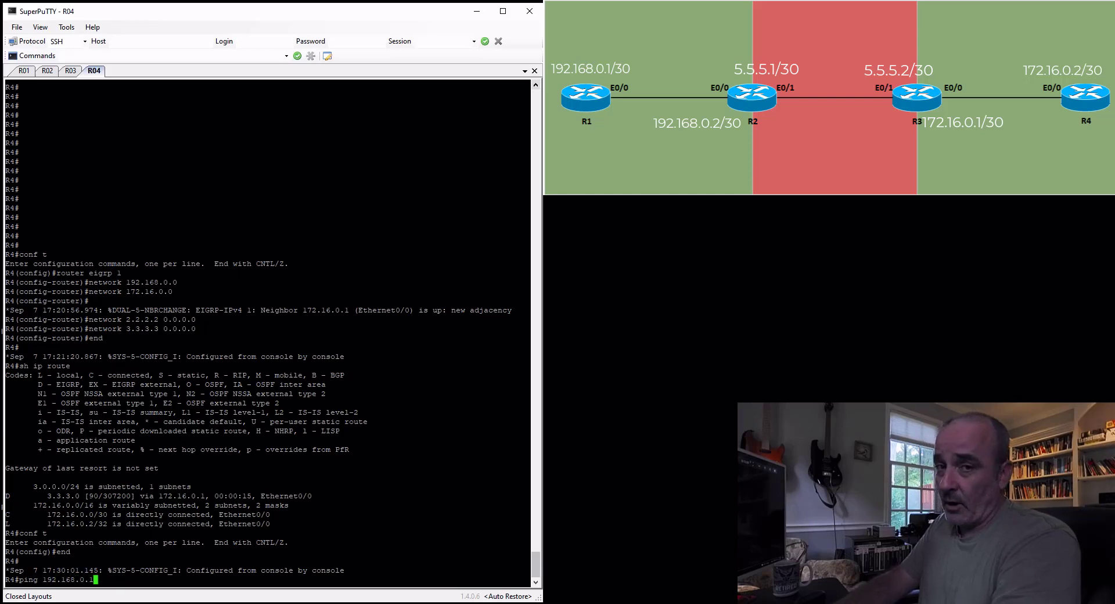
pyautogui.press('Return')
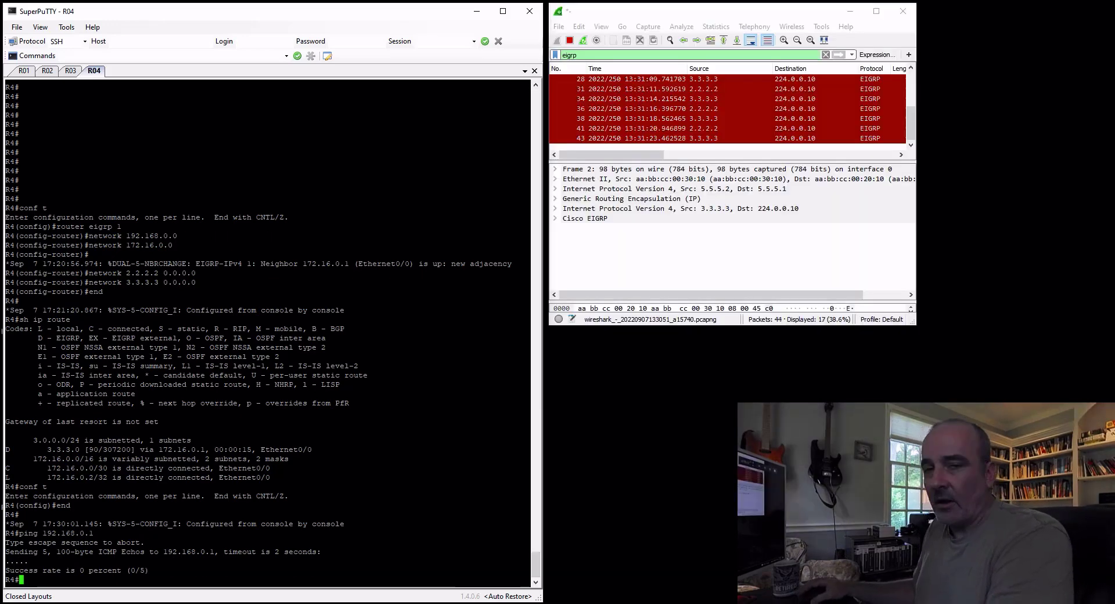
# On R3, enter configuration mode and shut down the tunnel 1 interface
pyautogui.click(71, 70)
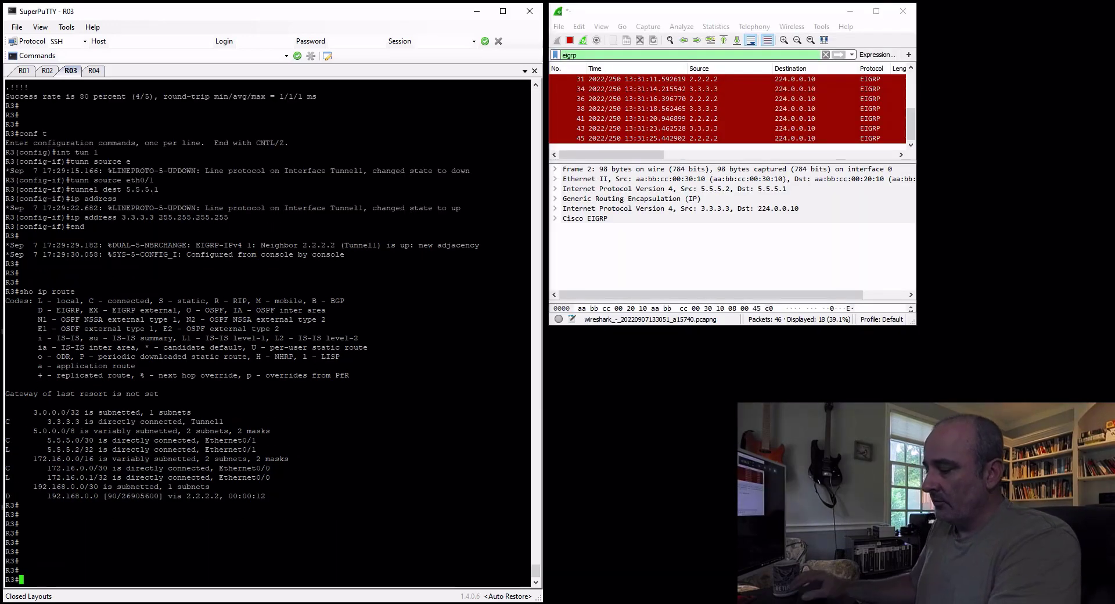
pyautogui.write('conf t')
pyautogui.press('Return')
pyautogui.write('int tun 1')
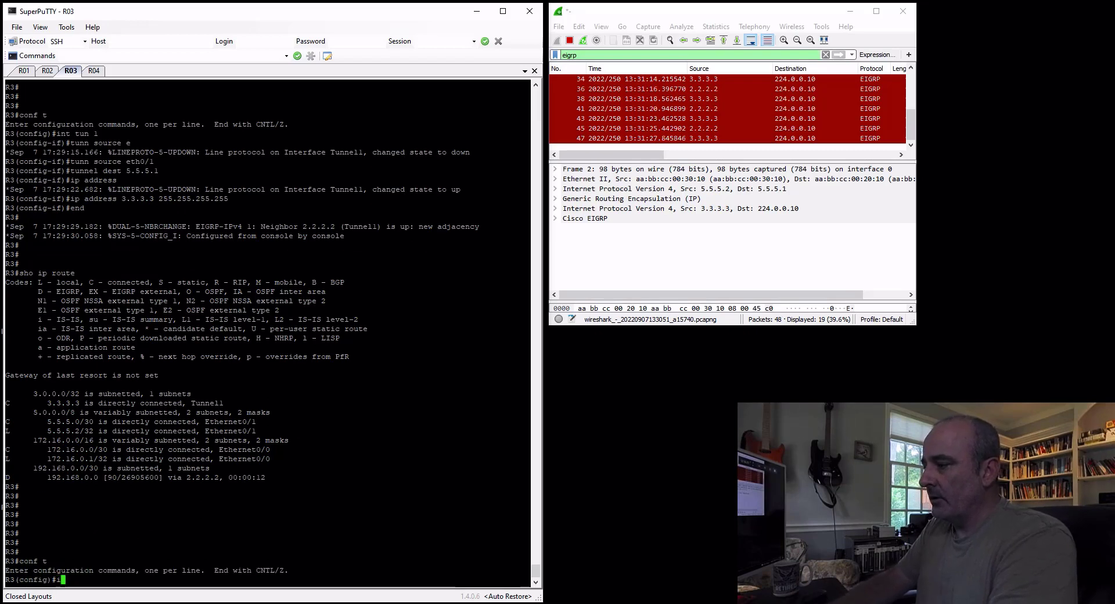
pyautogui.press('Return')
pyautogui.write('shut')
pyautogui.press('Return')
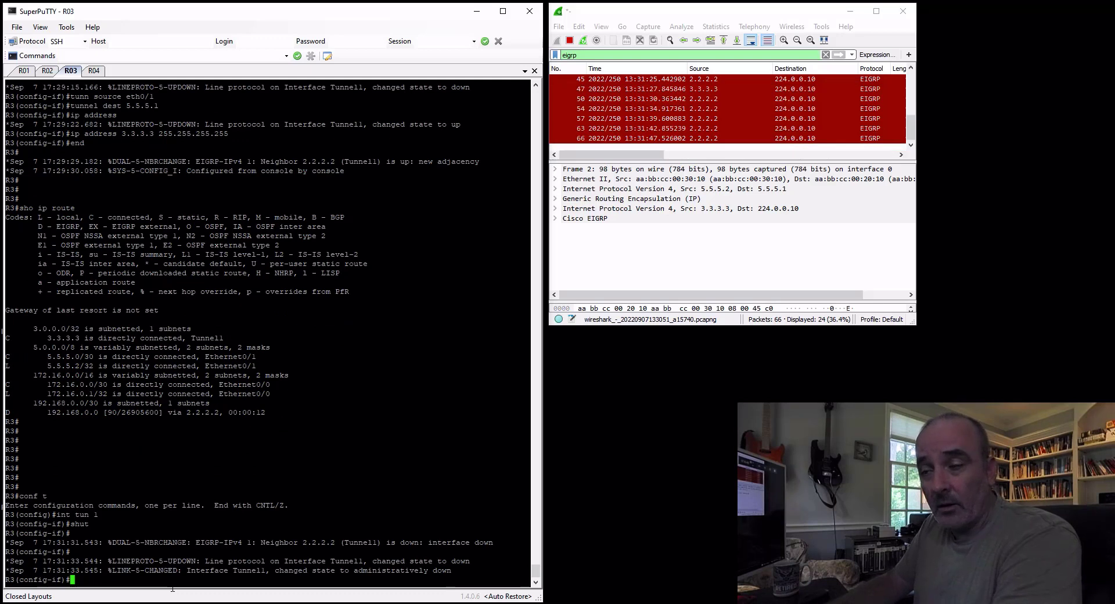
# Bring R3's tunnel 1 interface back up with no shut
pyautogui.write('no shut')
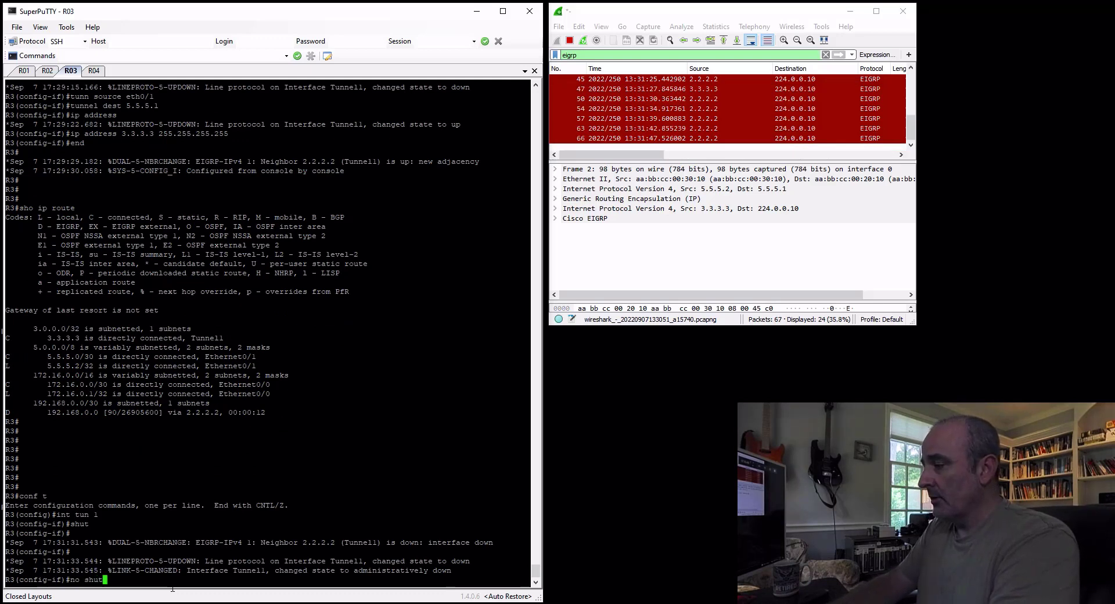
pyautogui.press('Return')
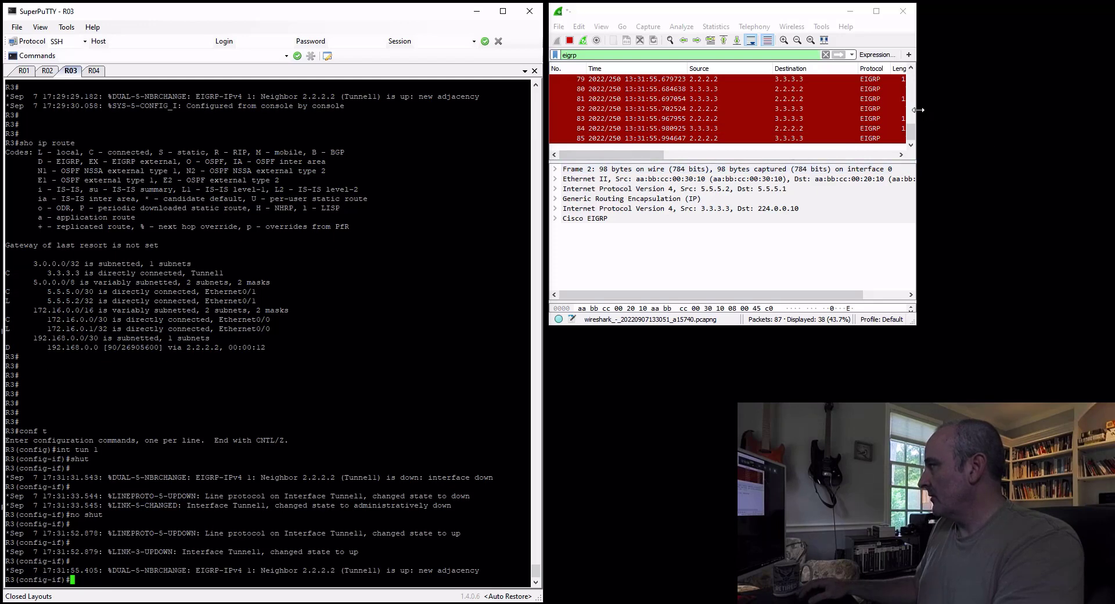
# In Wireshark, widen the window to show the packet Info column and stop the running capture
pyautogui.moveTo(918, 109); pyautogui.dragTo(1006, 105)
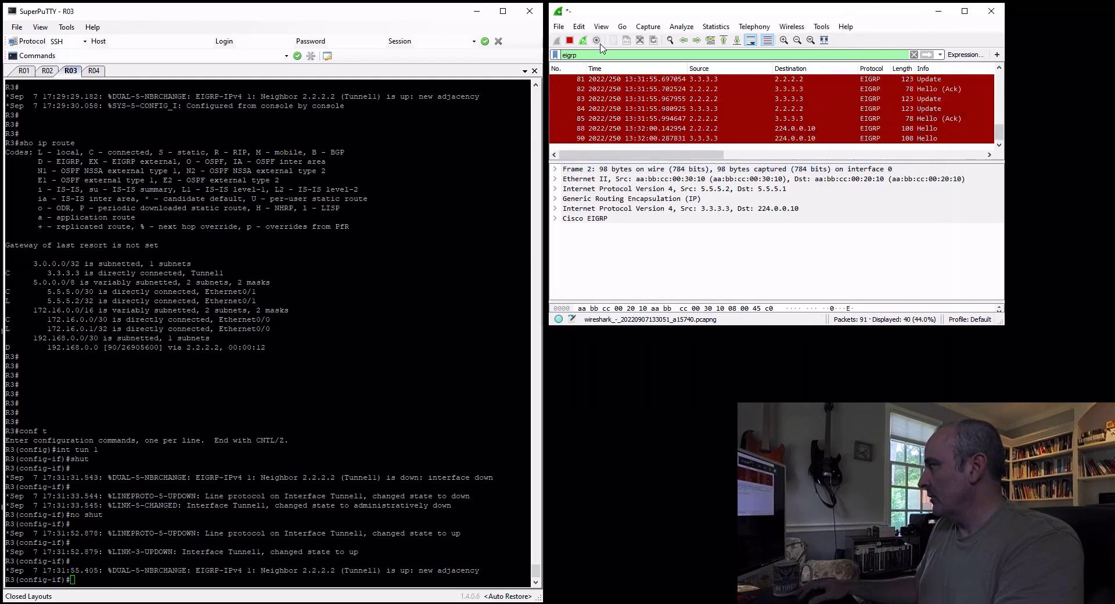
pyautogui.click(570, 40)
# Select EIGRP Update packet 75 from 2.2.2.2 to 3.3.3.3 and expand its Cisco EIGRP details
pyautogui.scroll(3, 933, 134)
pyautogui.scroll(-1, 935, 128)
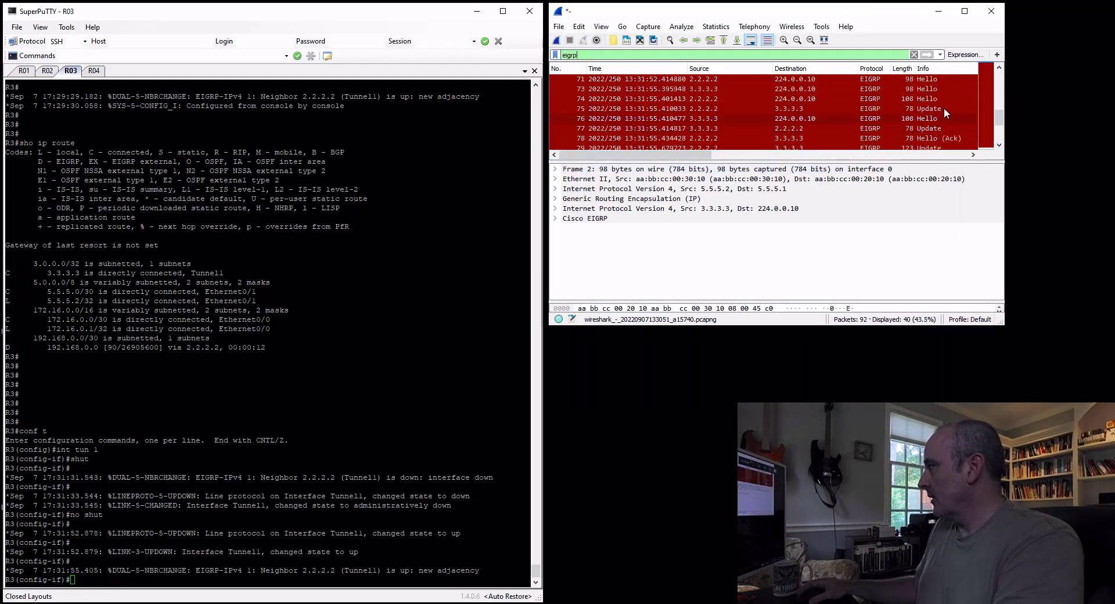
pyautogui.click(934, 110)
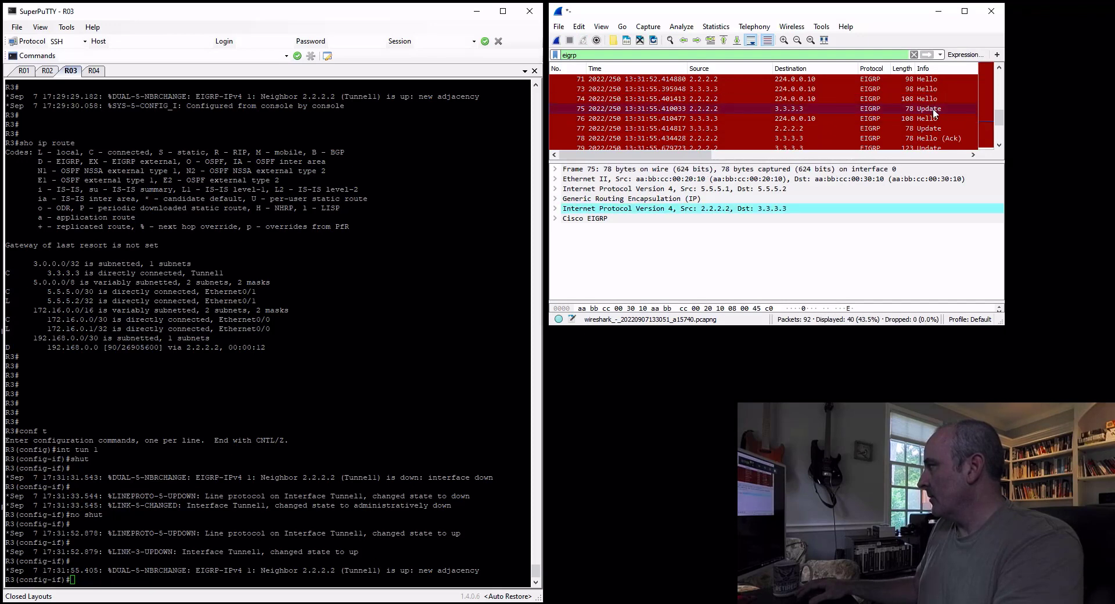
pyautogui.click(556, 218)
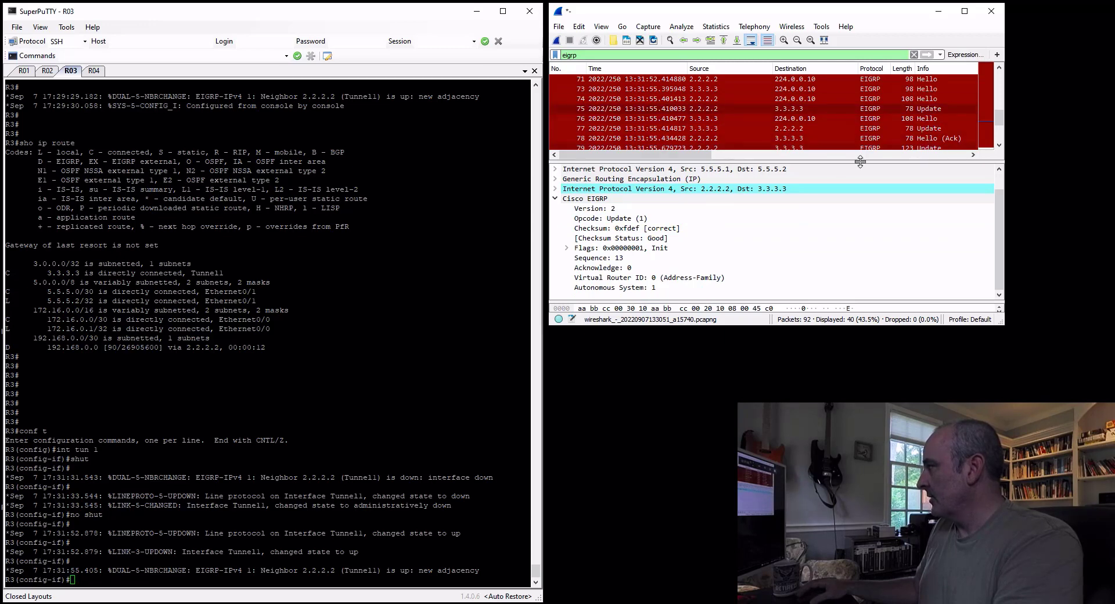
# Examine the internal routes advertised in EIGRP Update packets 79 and 81
pyautogui.scroll(-1, 926, 126)
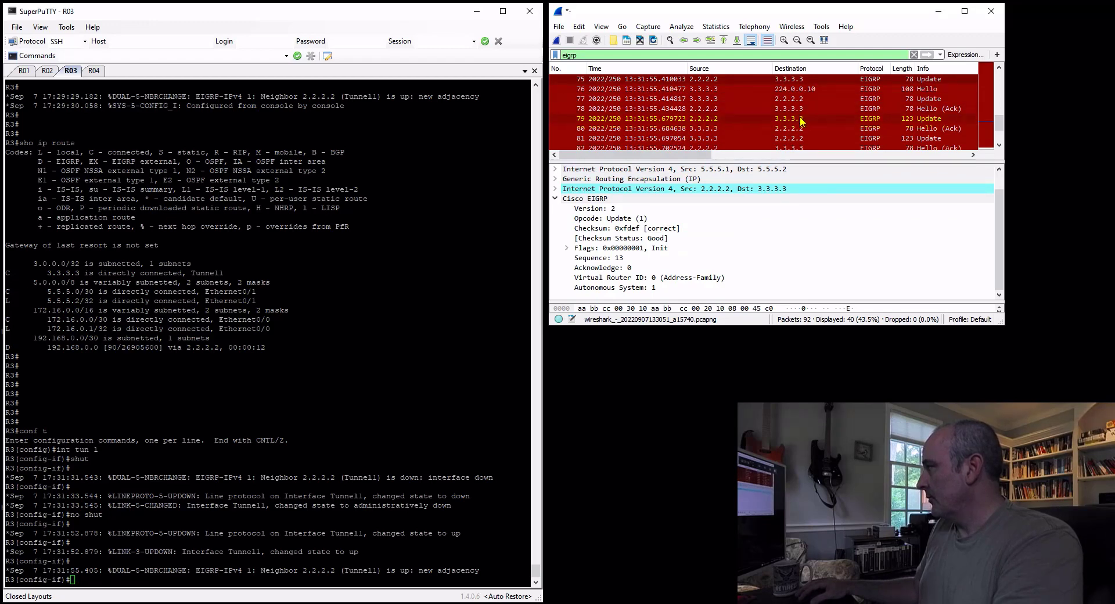
pyautogui.click(930, 120)
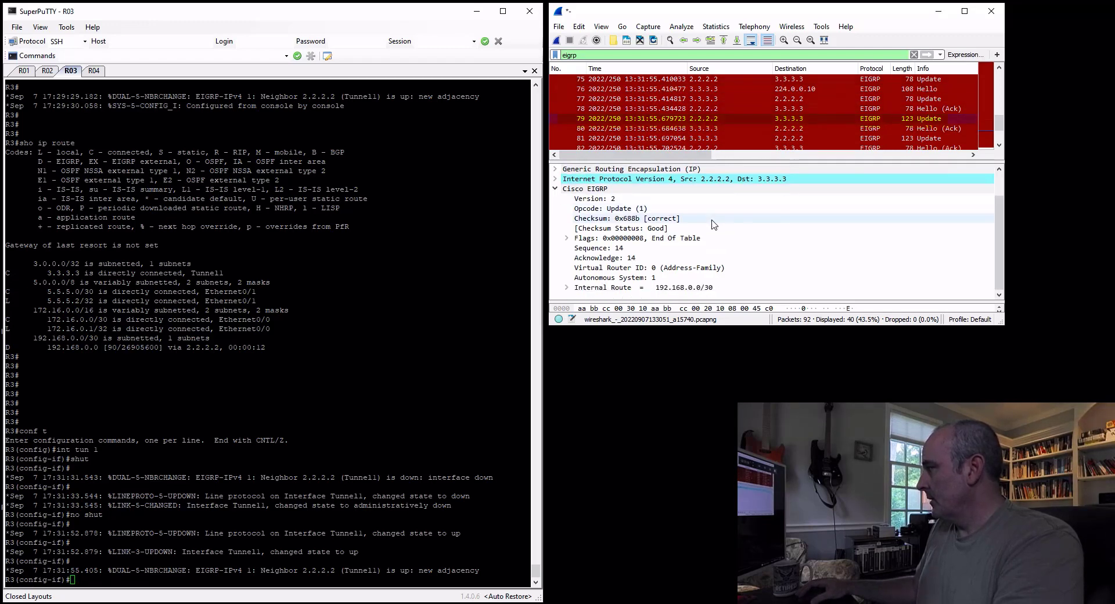
pyautogui.click(653, 287)
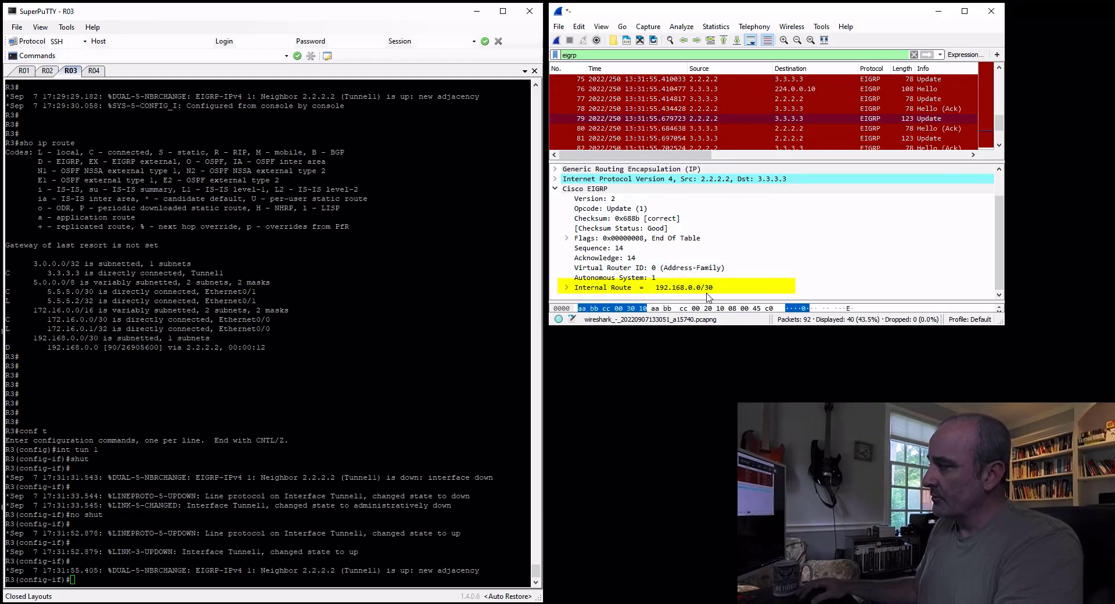
pyautogui.click(932, 140)
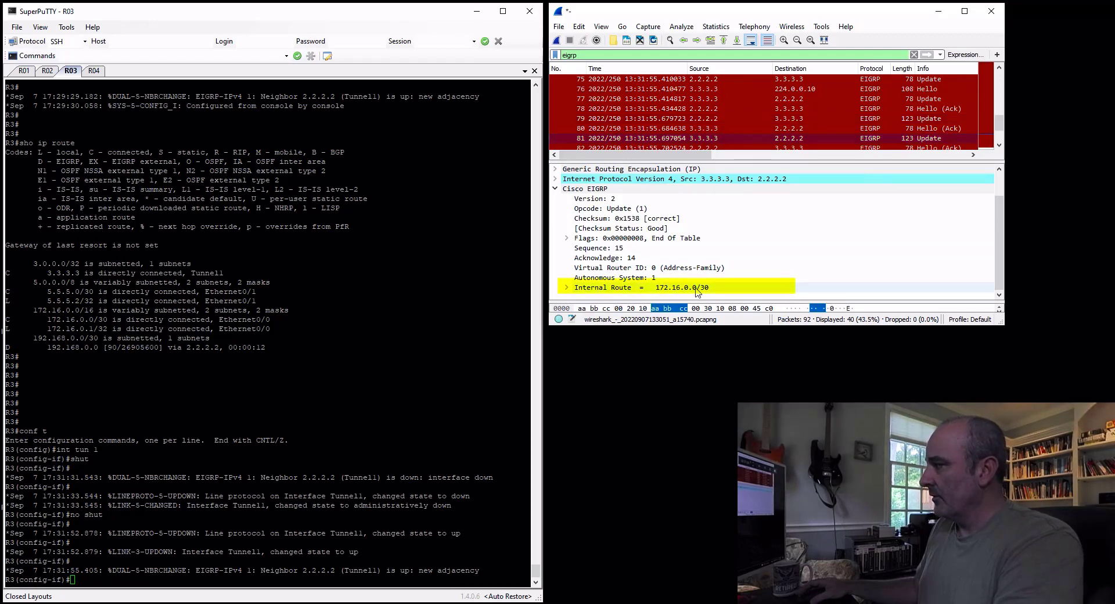
# Select EIGRP Update packet 83 from 2.2.2.2 to 3.3.3.3 and expand its Internal Route entry
pyautogui.scroll(-1, 913, 120)
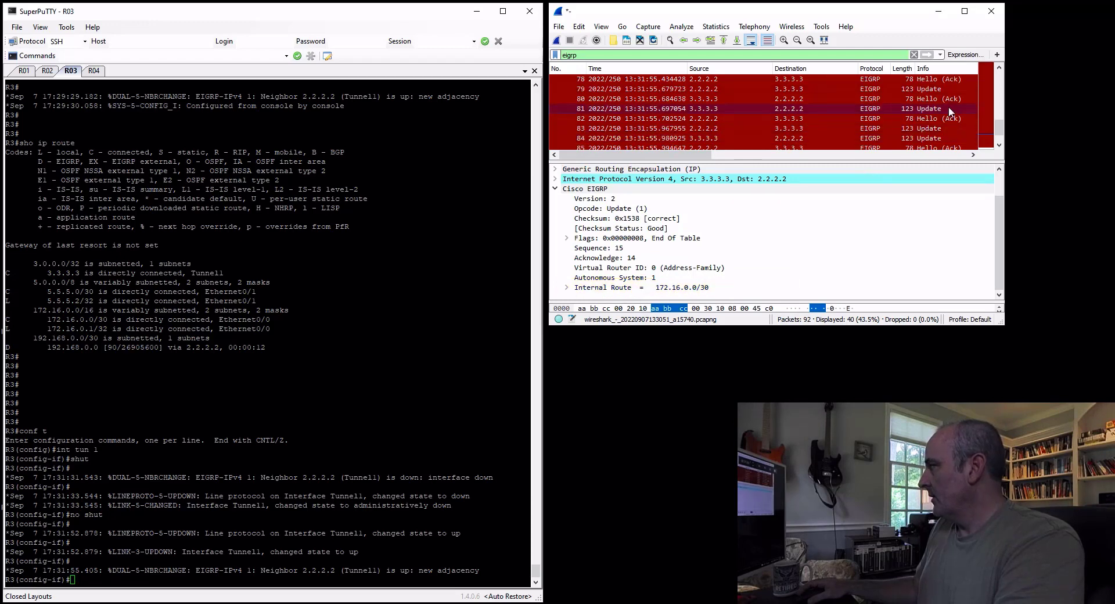
pyautogui.scroll(-1, 941, 130)
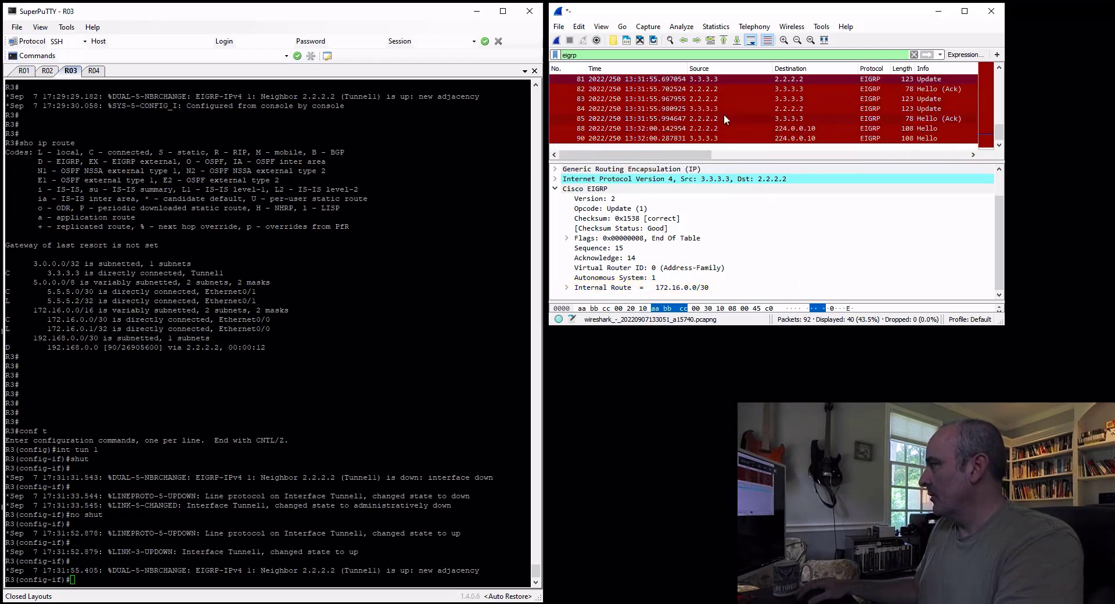
pyautogui.click(926, 100)
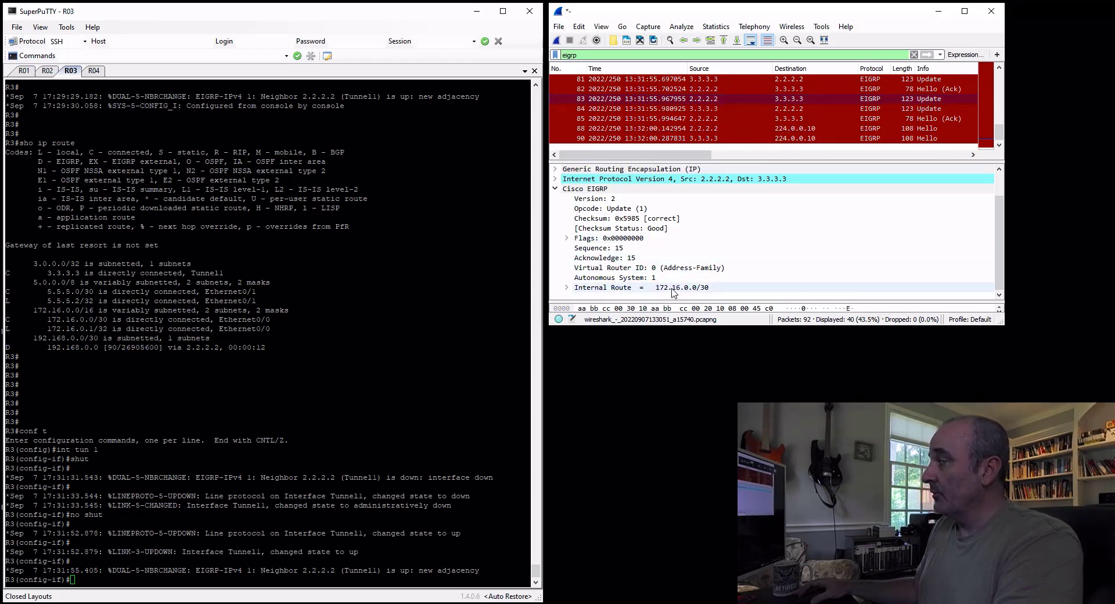
pyautogui.doubleClick(716, 289)
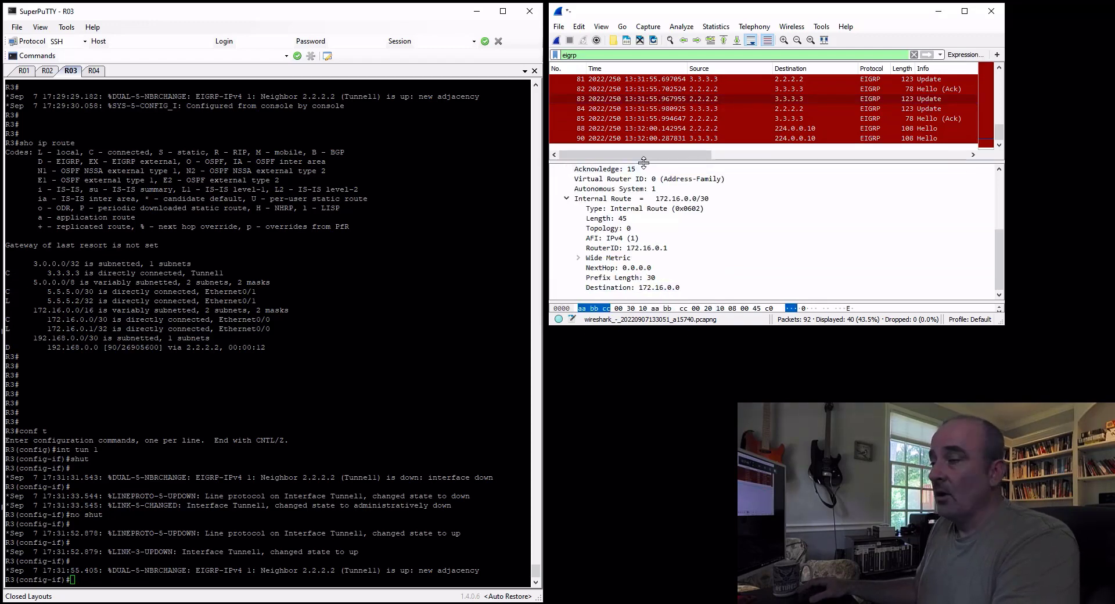
# Examine the Wide Metric delay in the internal routes of EIGRP Update packets 83 and 84
pyautogui.click(578, 257)
pyautogui.scroll(-2, 615, 243)
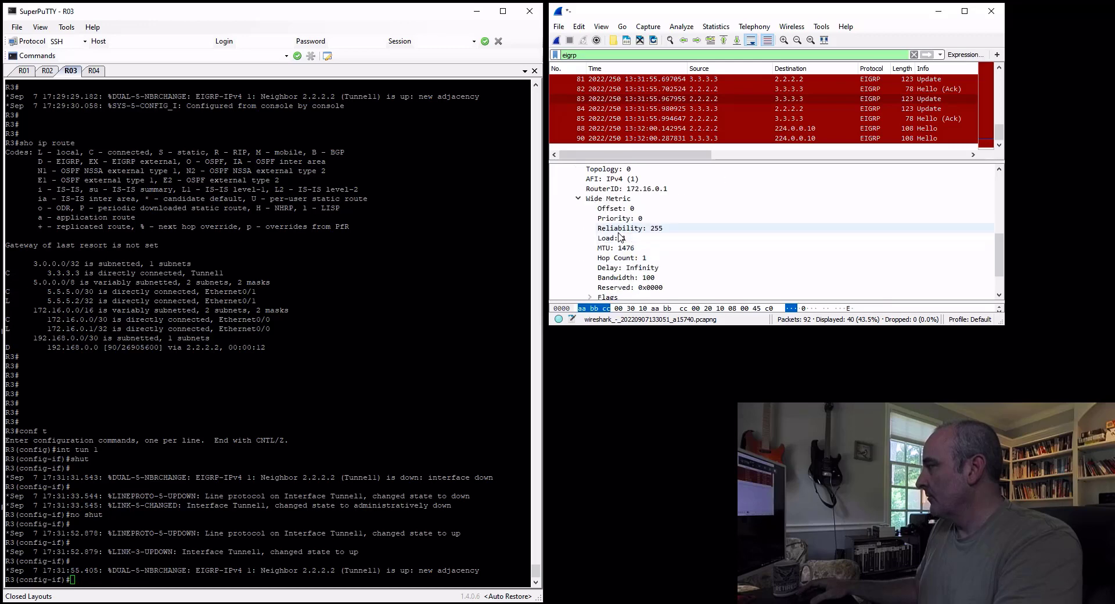
pyautogui.click(650, 270)
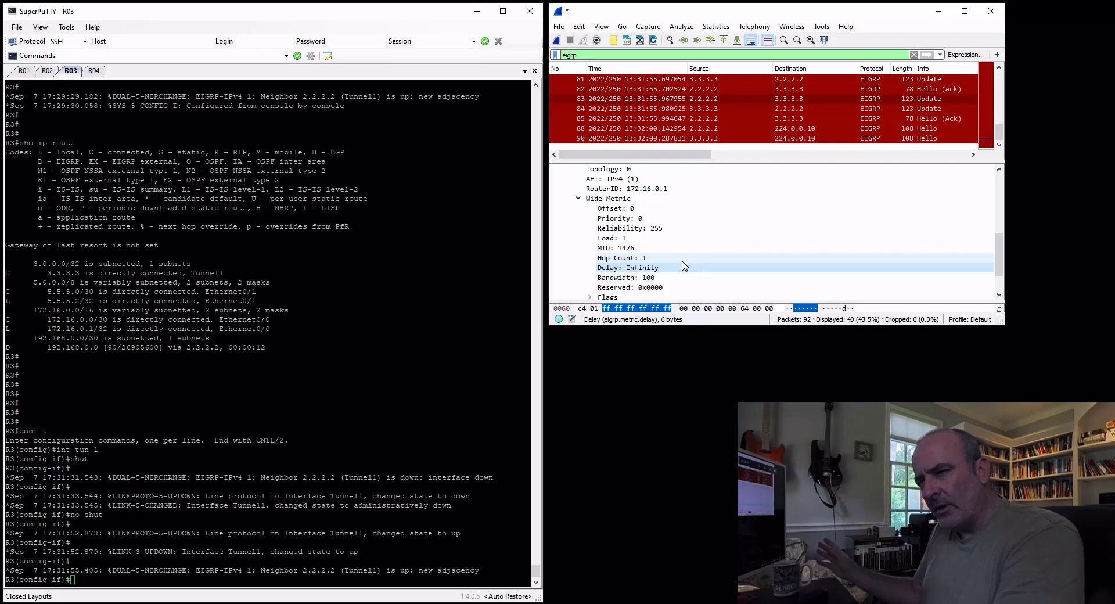
pyautogui.click(853, 111)
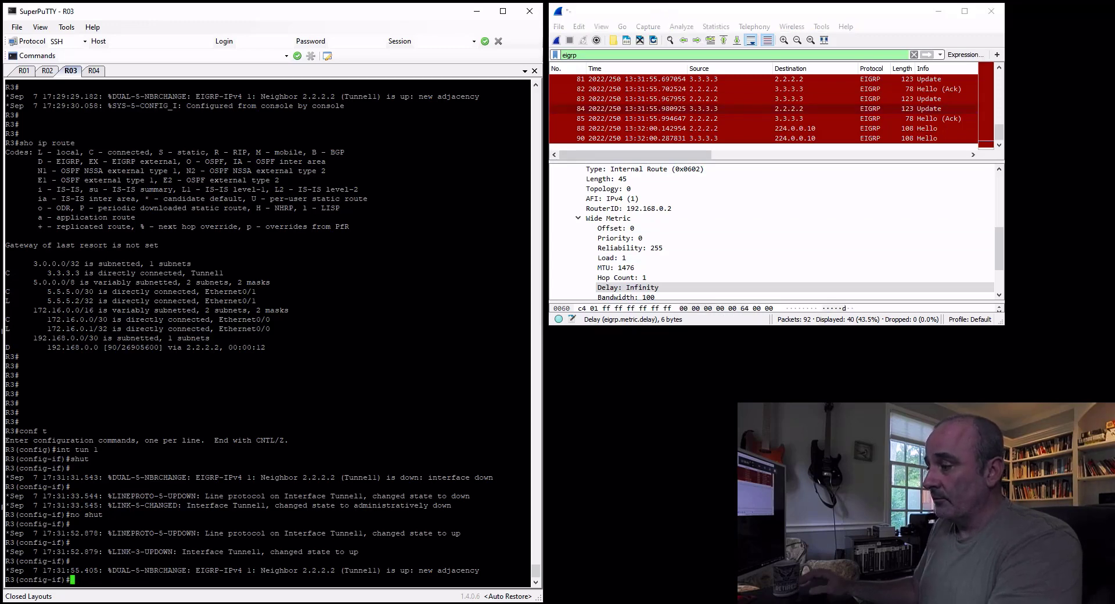
# Switch to SuperPuTTY and display the IP CEF table on R2
pyautogui.click(47, 71)
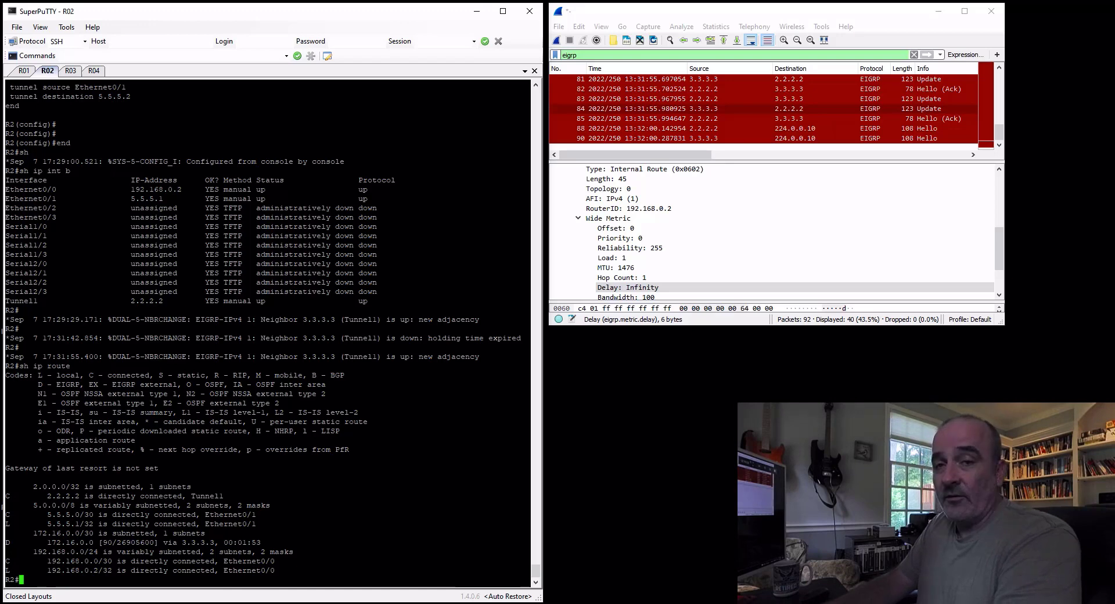
pyautogui.write('ip ce')
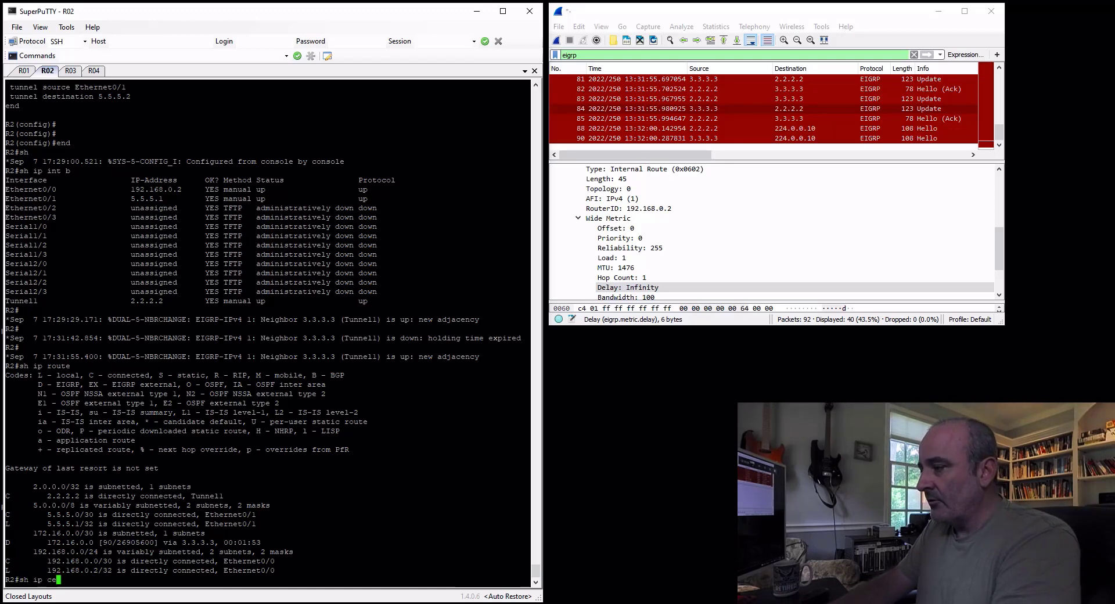
pyautogui.write('f')
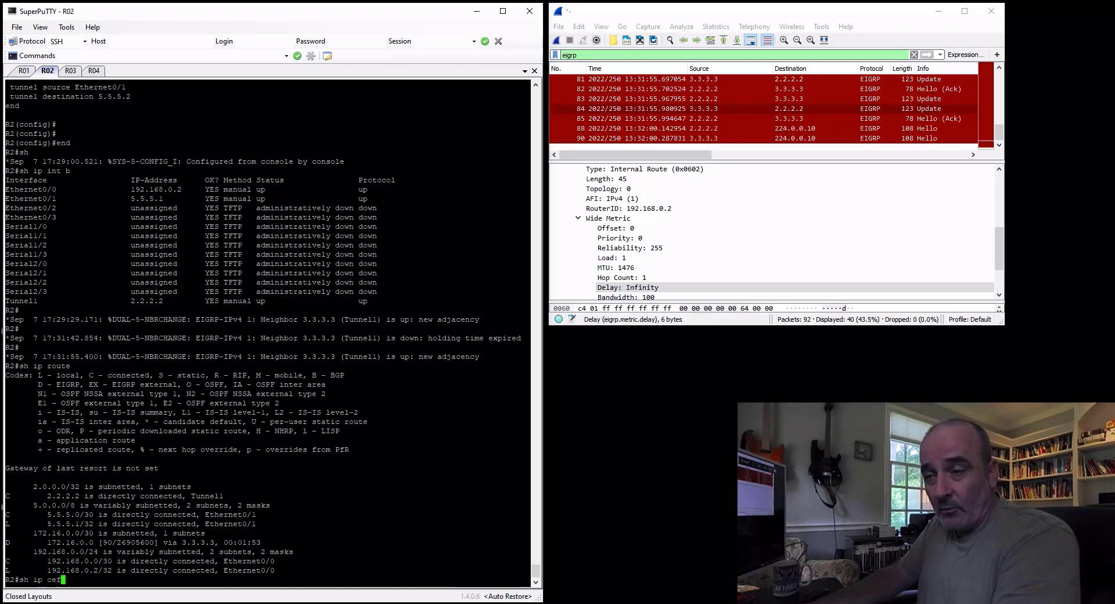
pyautogui.press('Return')
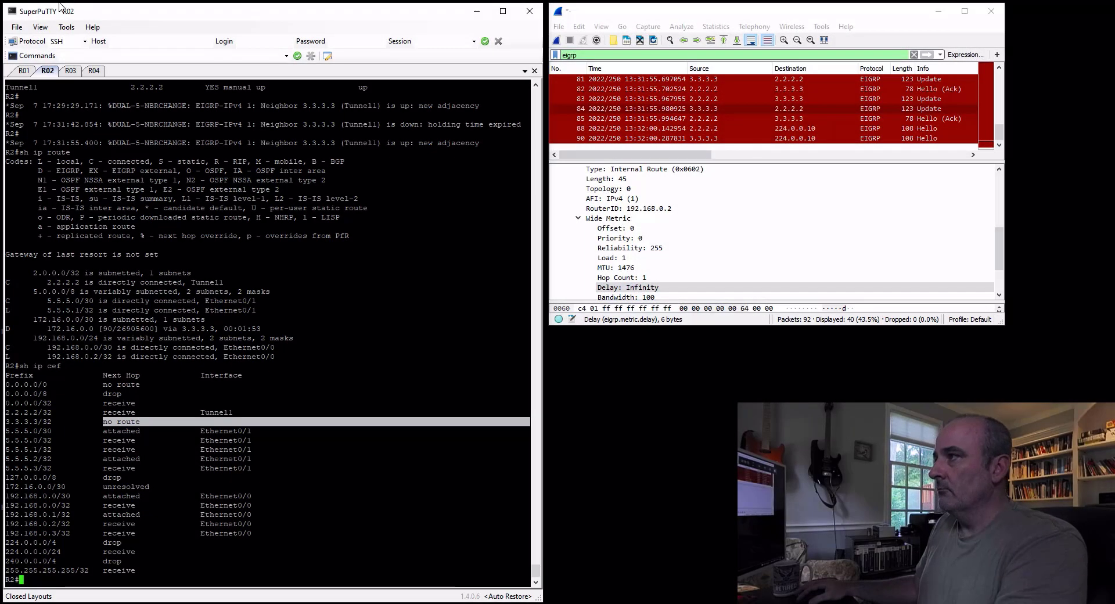
# On R2, add a static route to 3.3.3.3 255.255.255.255 via tunnel 1 and exit configuration mode
pyautogui.write('conf t')
pyautogui.press('Return')
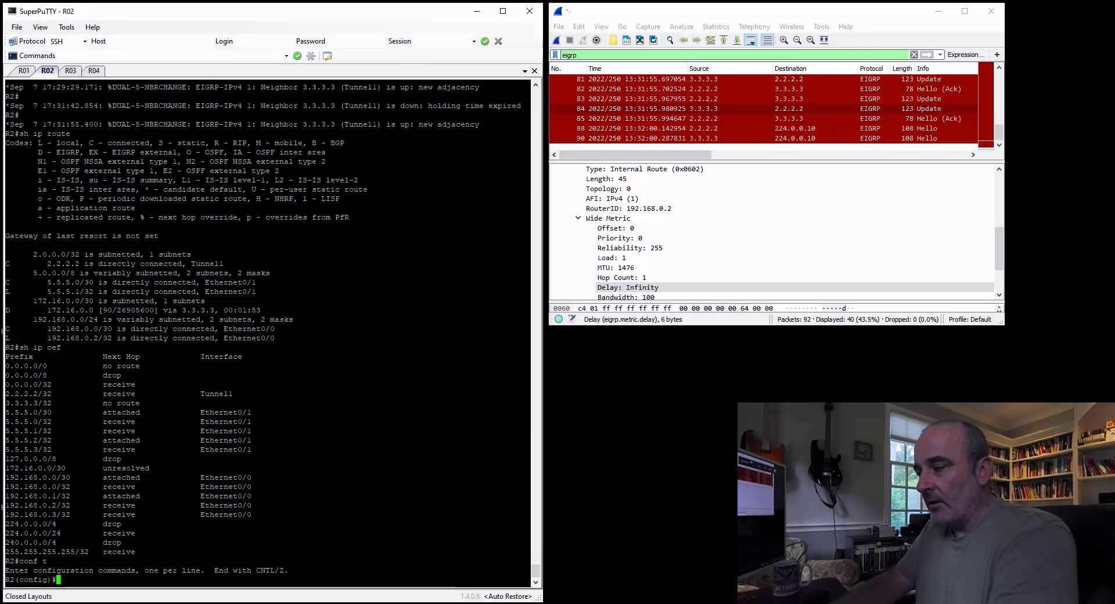
pyautogui.write('ip route ')
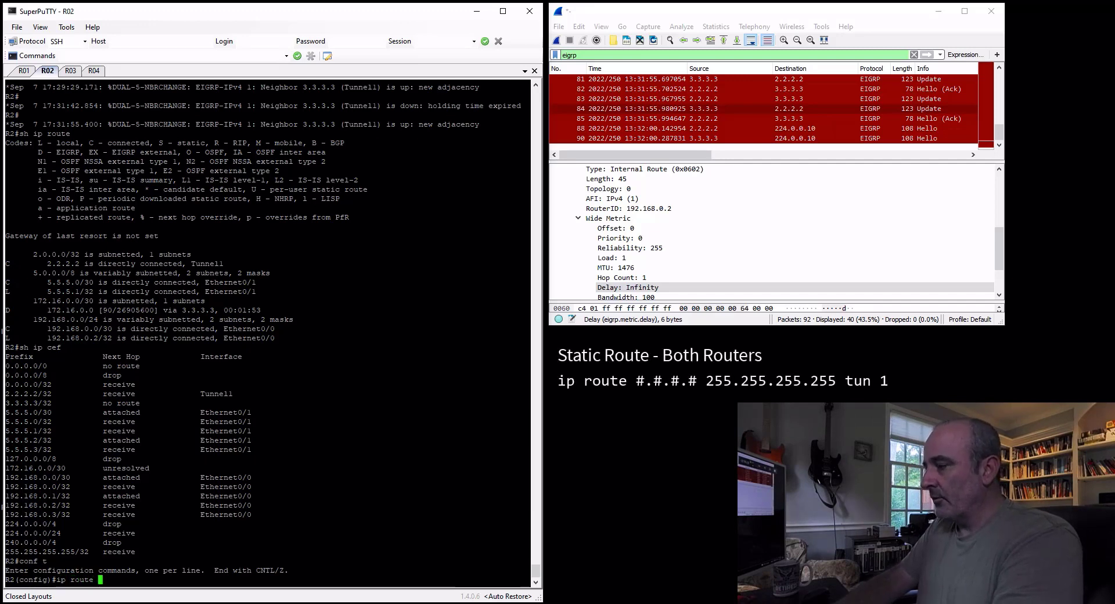
pyautogui.write('3.3.3.3 255.2')
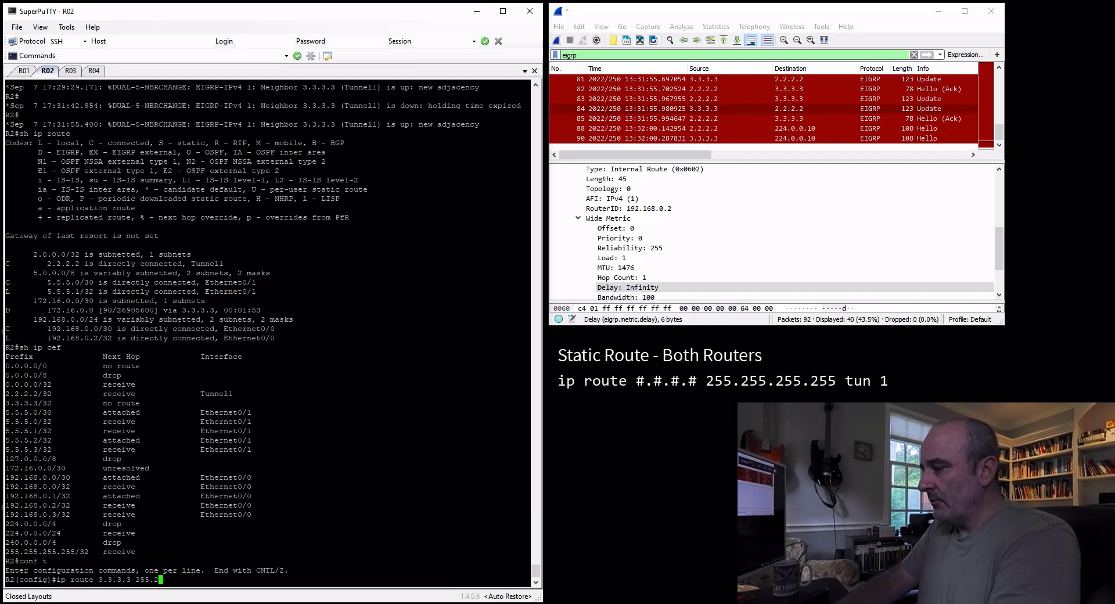
pyautogui.write('55.255.255 ')
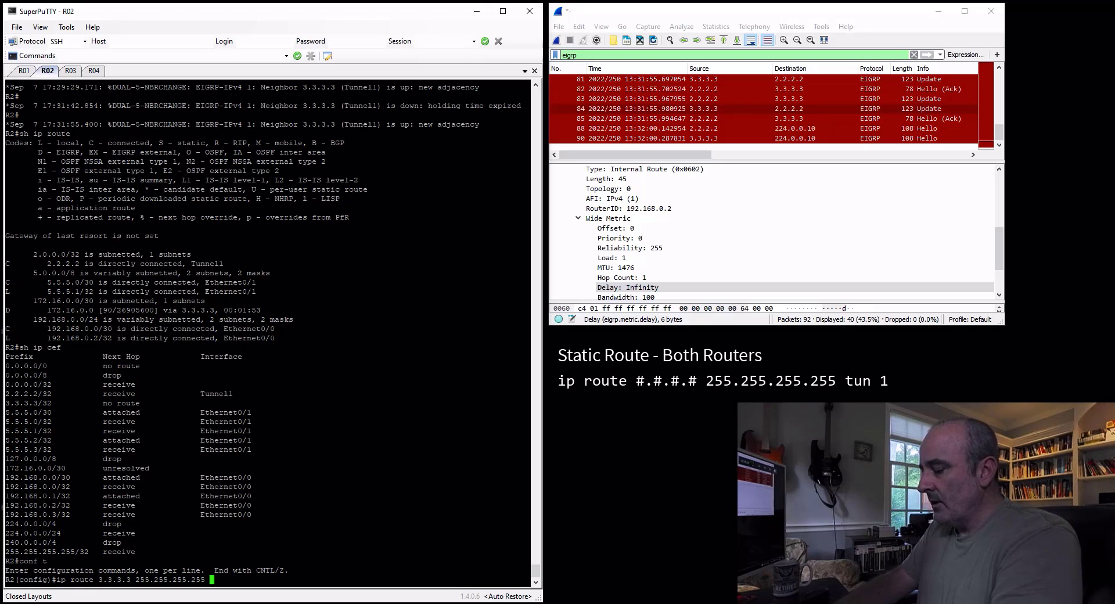
pyautogui.write('tun 1')
pyautogui.press('Return')
pyautogui.write('e')
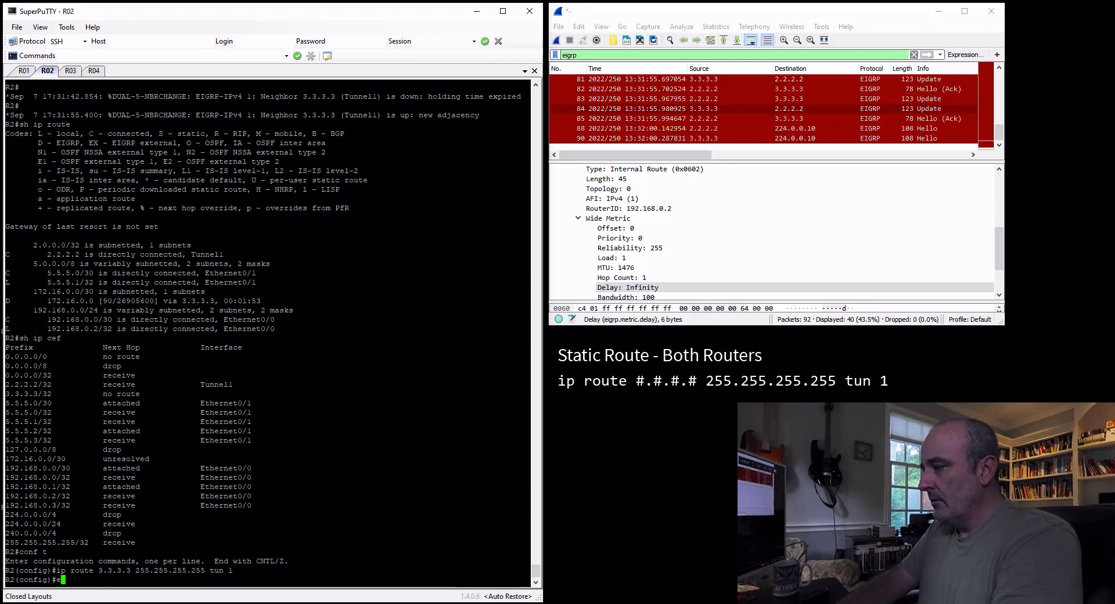
pyautogui.write('nd')
pyautogui.press('Return')
# On R3, add a static route to 2.2.2.2 255.255.255.255 via tunnel 1 and exit configuration mode
pyautogui.hotkey('ctrl', 'Tab')
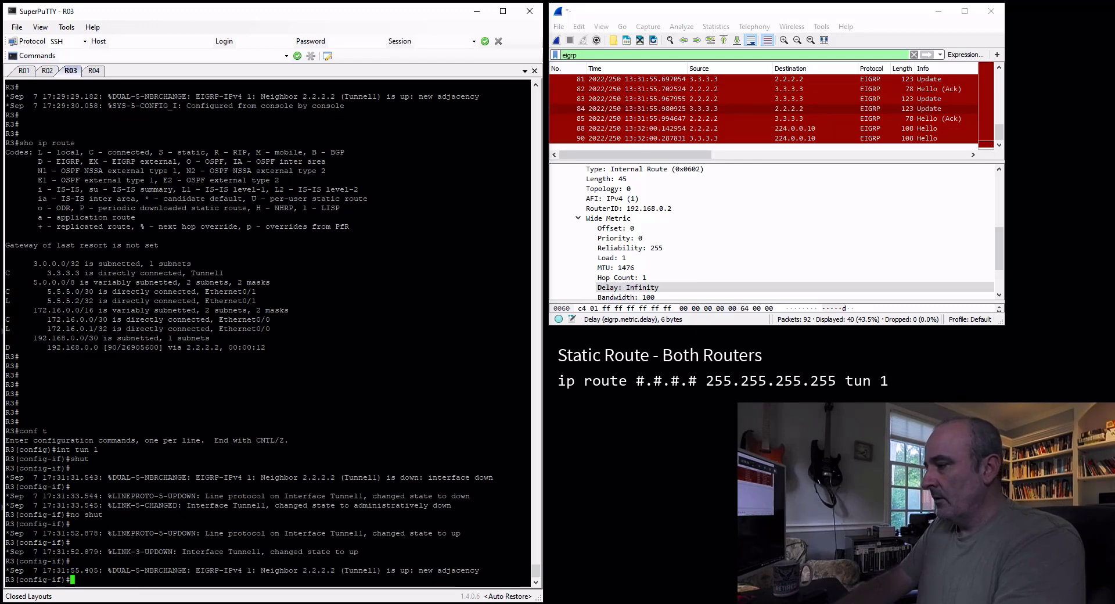
pyautogui.write('exit')
pyautogui.press('Return')
pyautogui.write('ip route ')
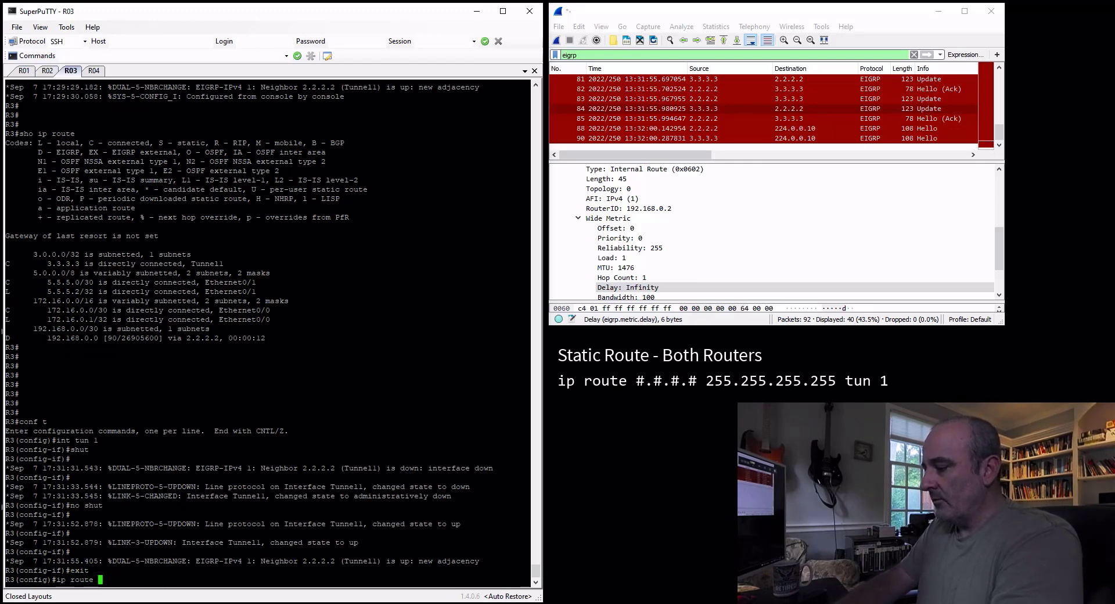
pyautogui.write('2.2.2.2 2')
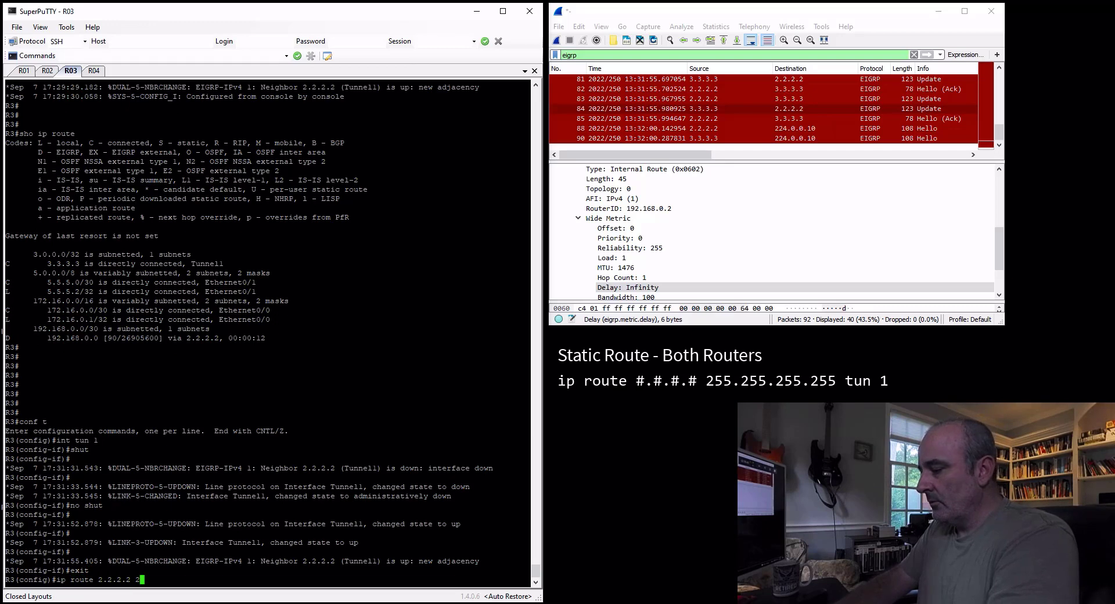
pyautogui.write('55.255.255.255 tun 1')
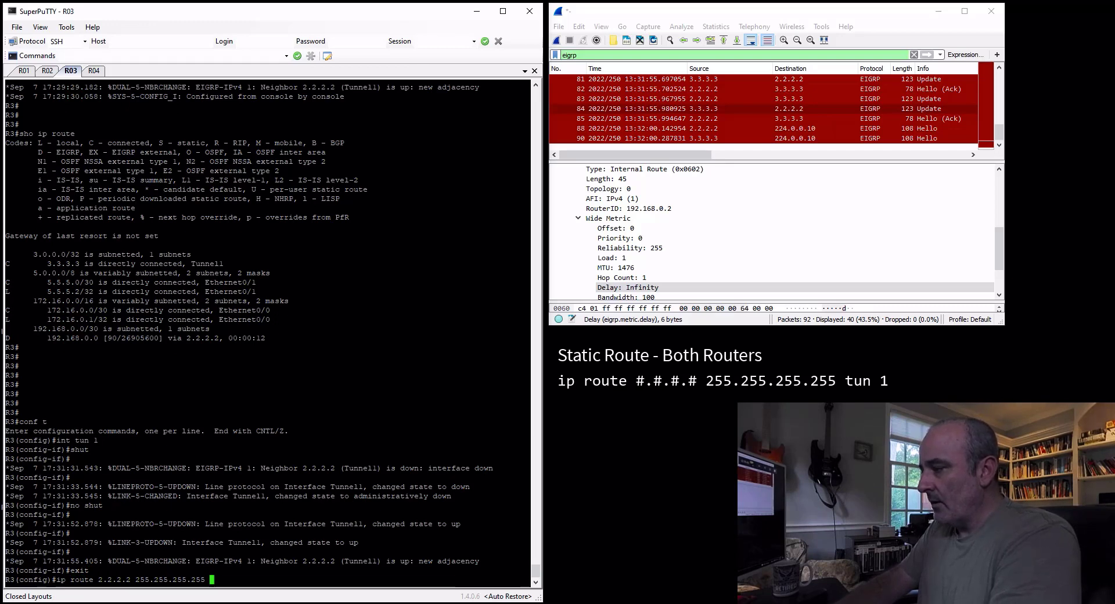
pyautogui.press('Return')
pyautogui.write('end')
pyautogui.press('Return')
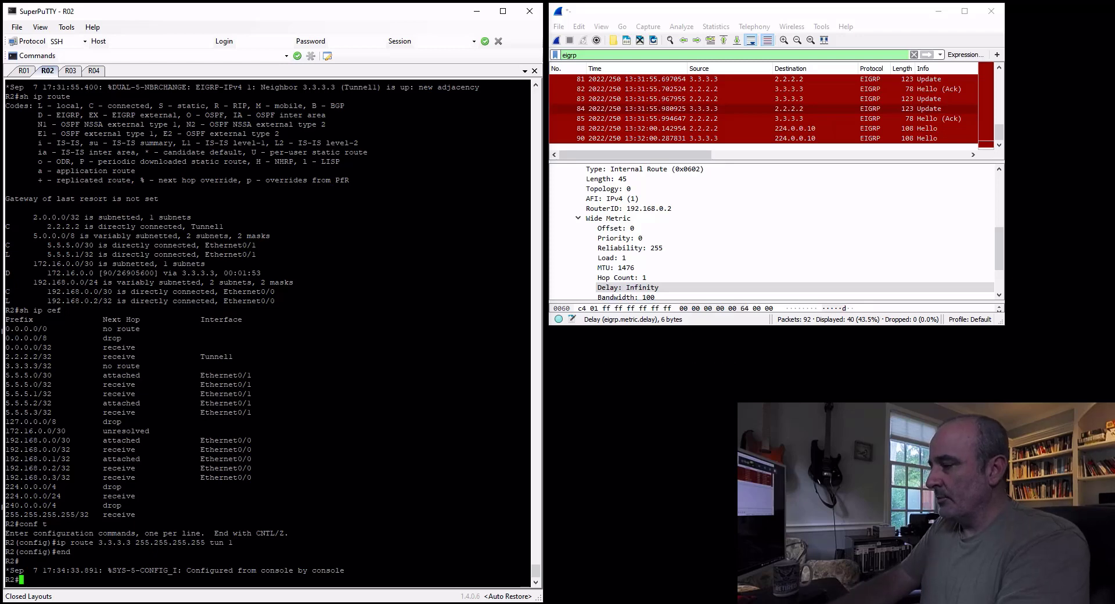
# Display R2's IP CEF table again to check the entries for 3.3.3.3/32 and 172.16.0.0/30
pyautogui.write('ip c')
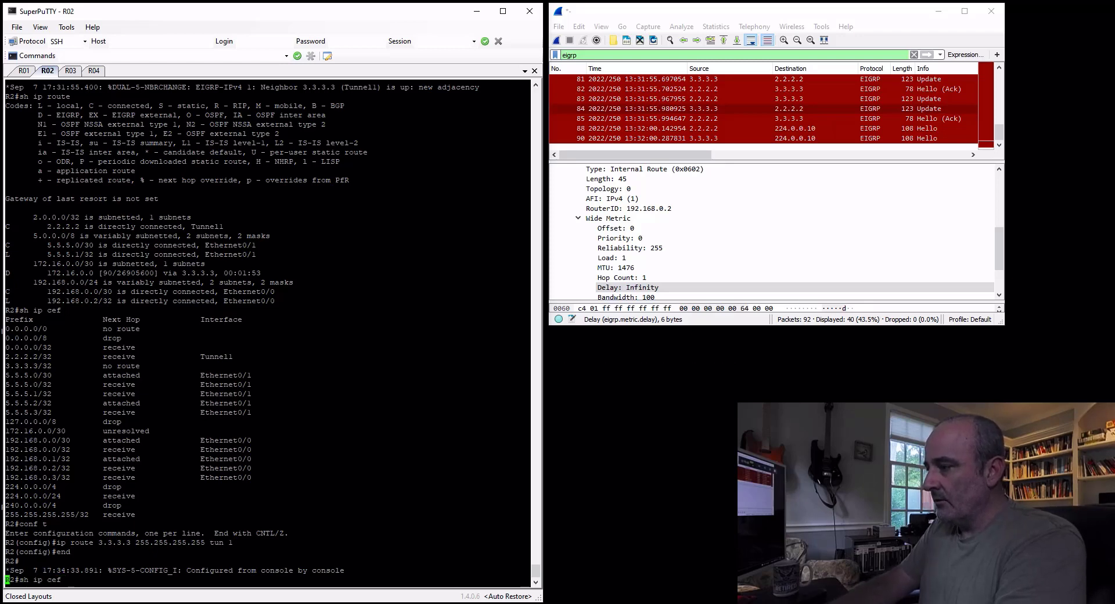
pyautogui.write('ef')
pyautogui.press('Return')
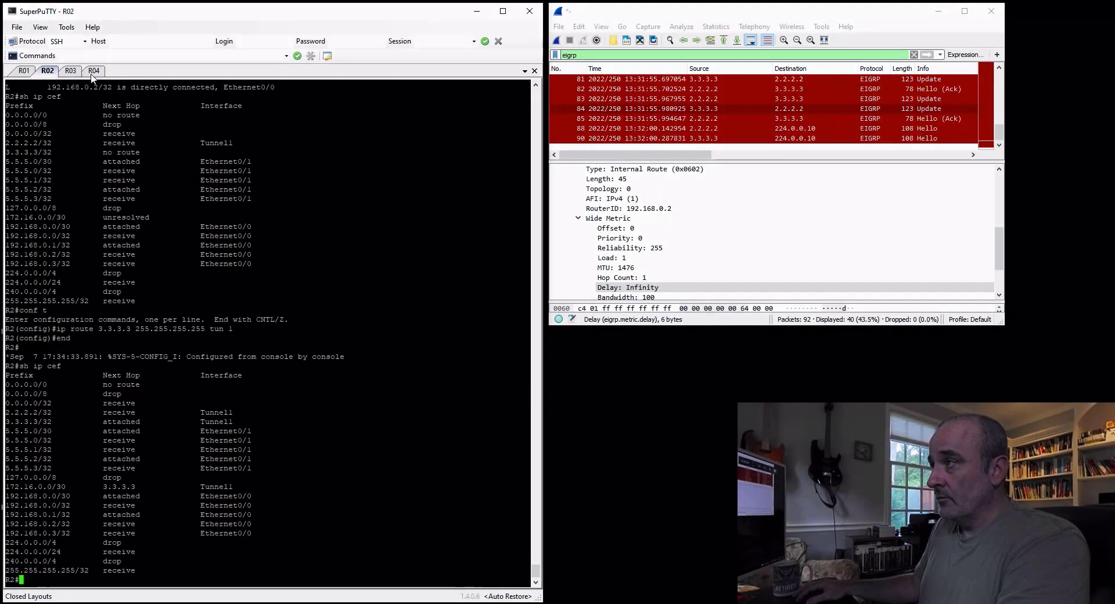
# Repeat the ping from R4 to 192.168.0.1
pyautogui.hotkey('ctrl', 'Tab')
pyautogui.hotkey('ctrl', 'Tab')
pyautogui.press('Up')
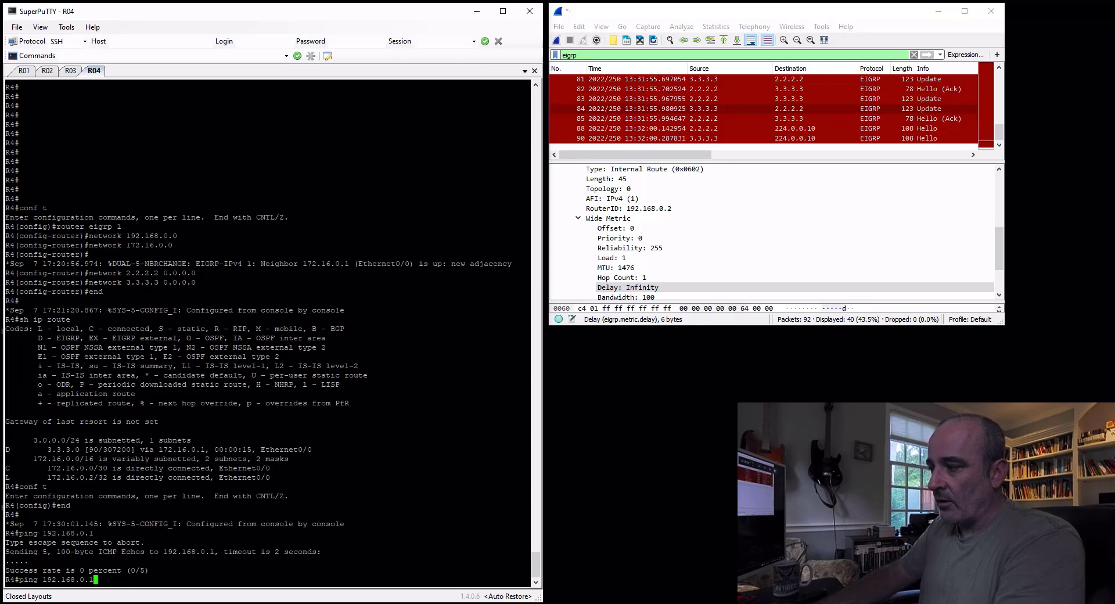
pyautogui.press('Return')
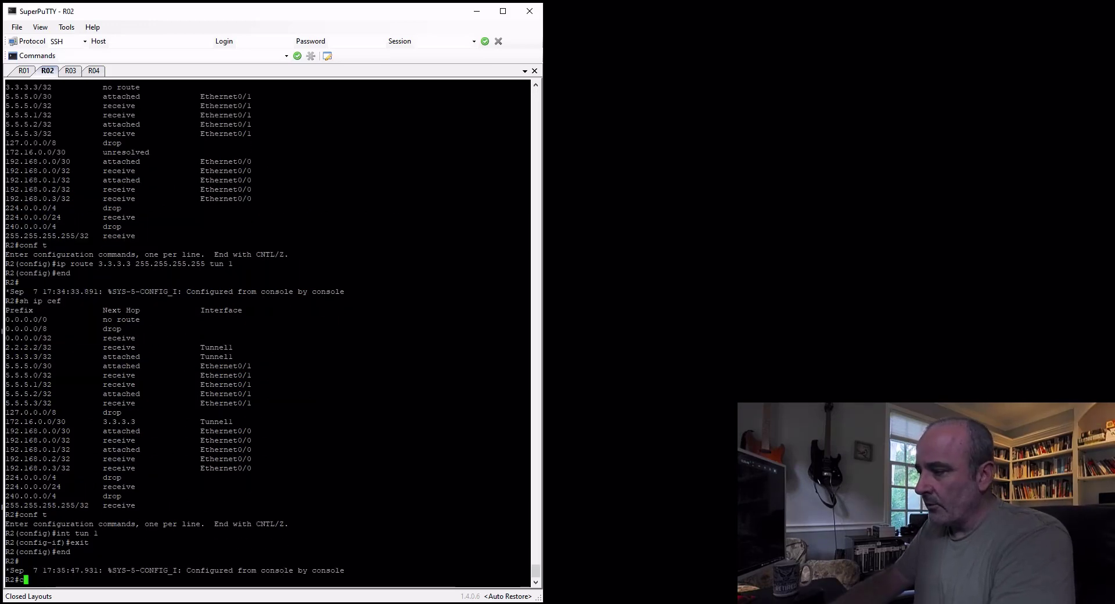
# Enter configuration mode on R2 and remove interface tunnel 1
pyautogui.write('onf t')
pyautogui.press('Return')
pyautogui.write('no i')
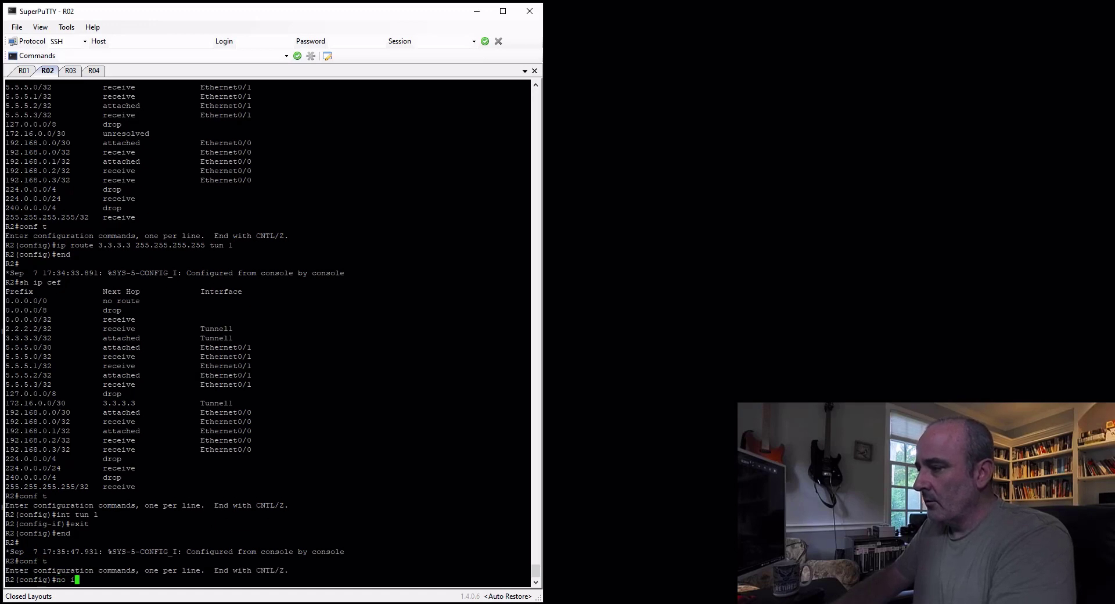
pyautogui.write('nt tun 1')
pyautogui.press('Return')
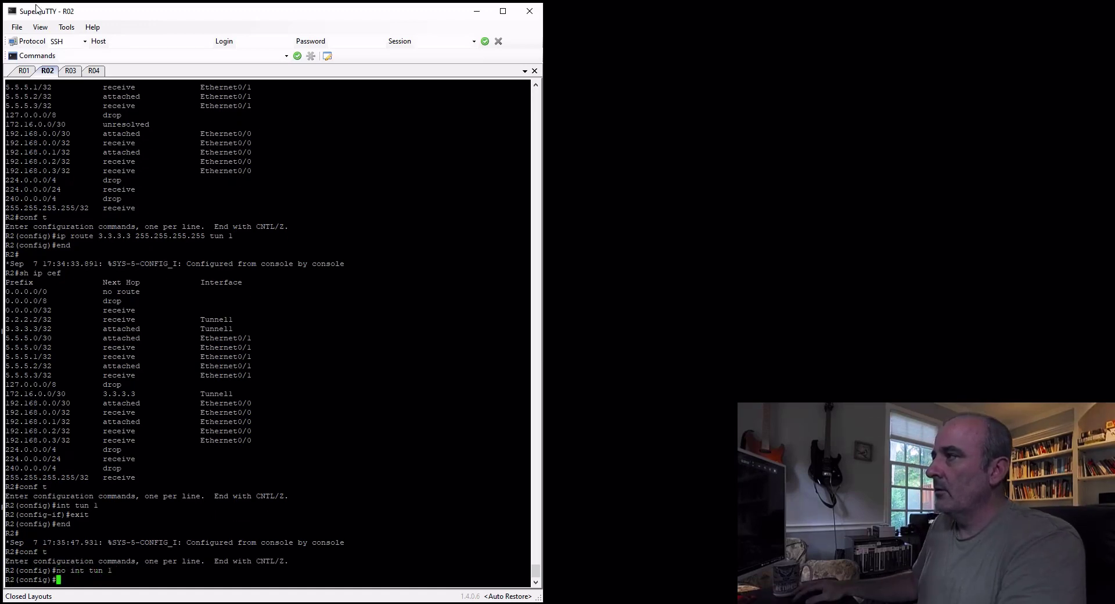
# Enter configuration mode on R3 and remove interface tunnel 1
pyautogui.click(65, 71)
pyautogui.write('conf t')
pyautogui.press('Return')
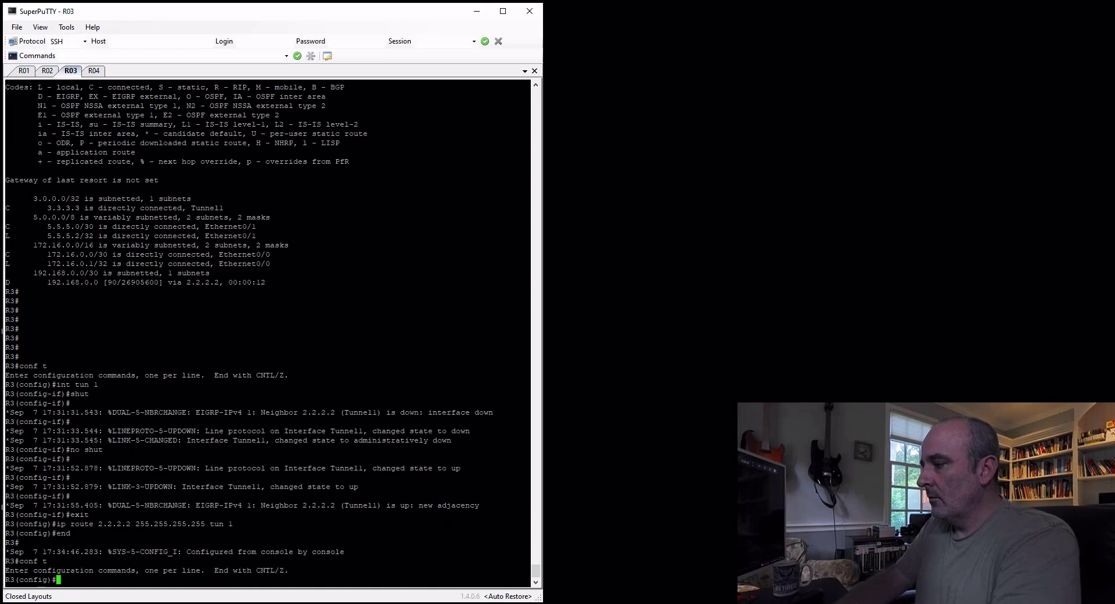
pyautogui.write('no int tun 1')
pyautogui.press('Return')
# On R2, assign IP address 2.2.2.2 255.255.255.255 to interface loopback 0 and leave interface configuration
pyautogui.hotkey('ctrl', 'shift', 'Tab')
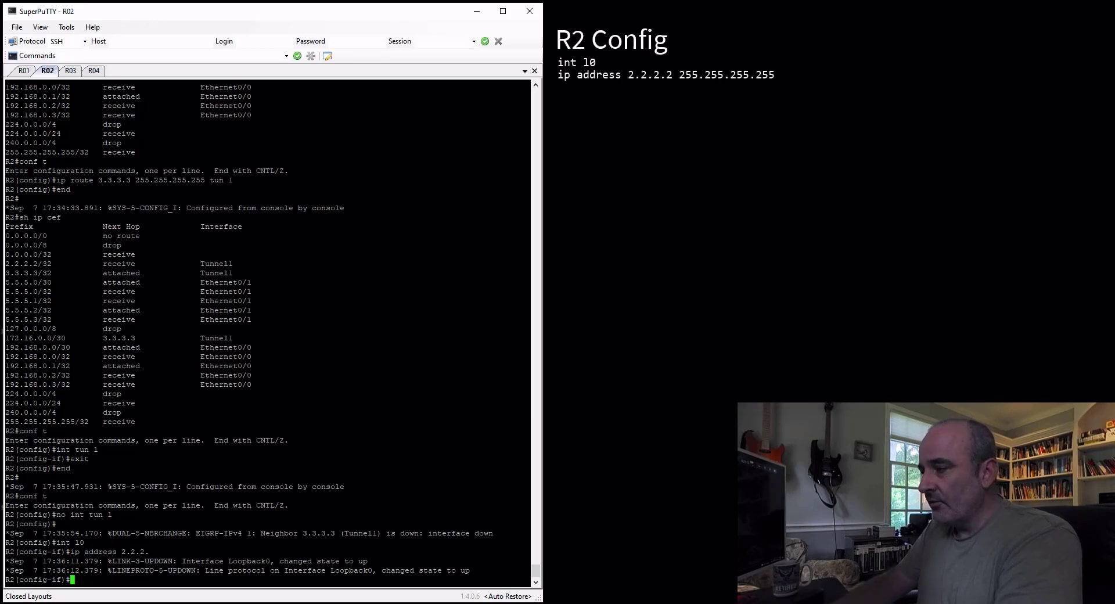
pyautogui.write('a')
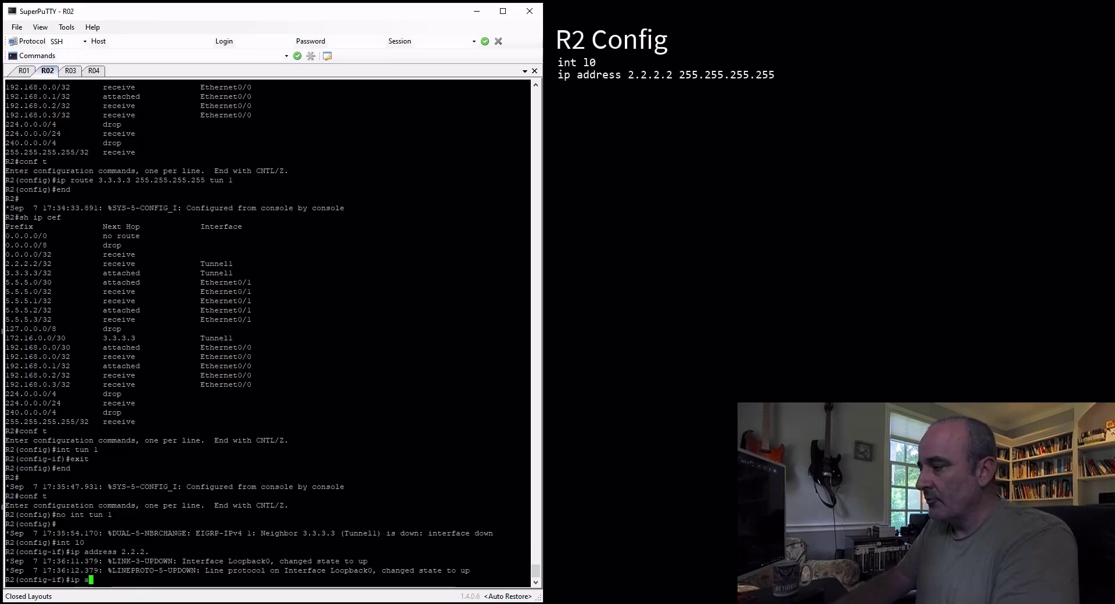
pyautogui.write('ddress 2.2.2')
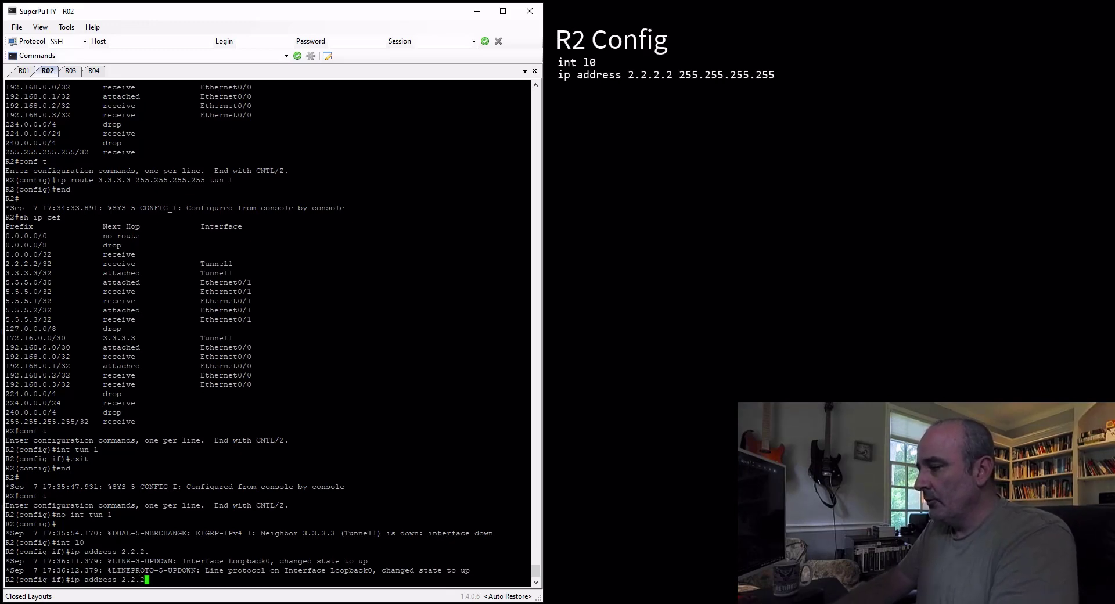
pyautogui.write('.2 255.255.255.')
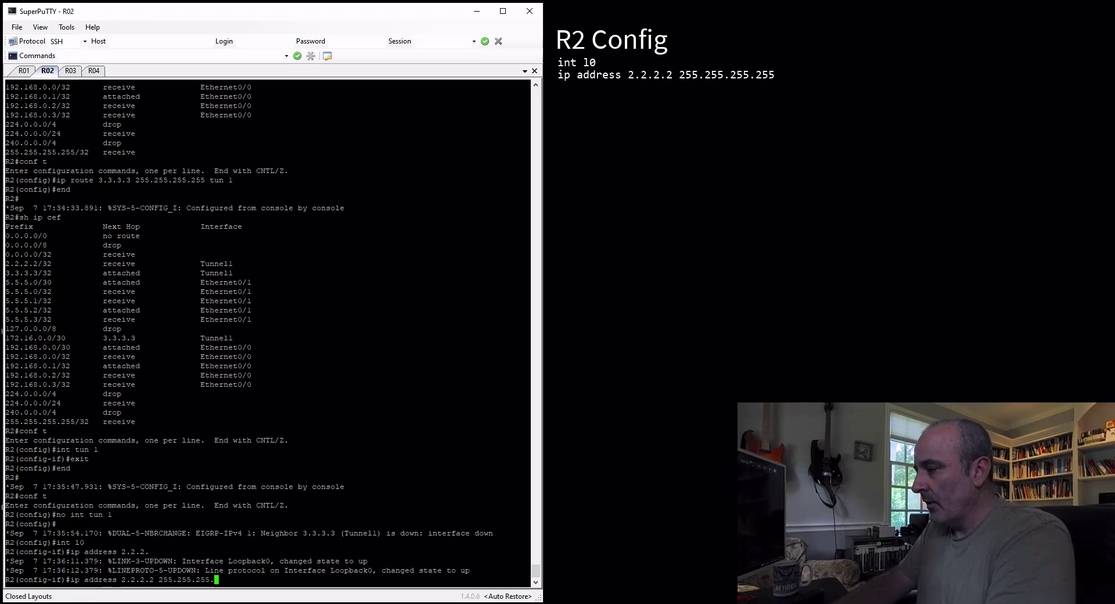
pyautogui.write('255')
pyautogui.press('Return')
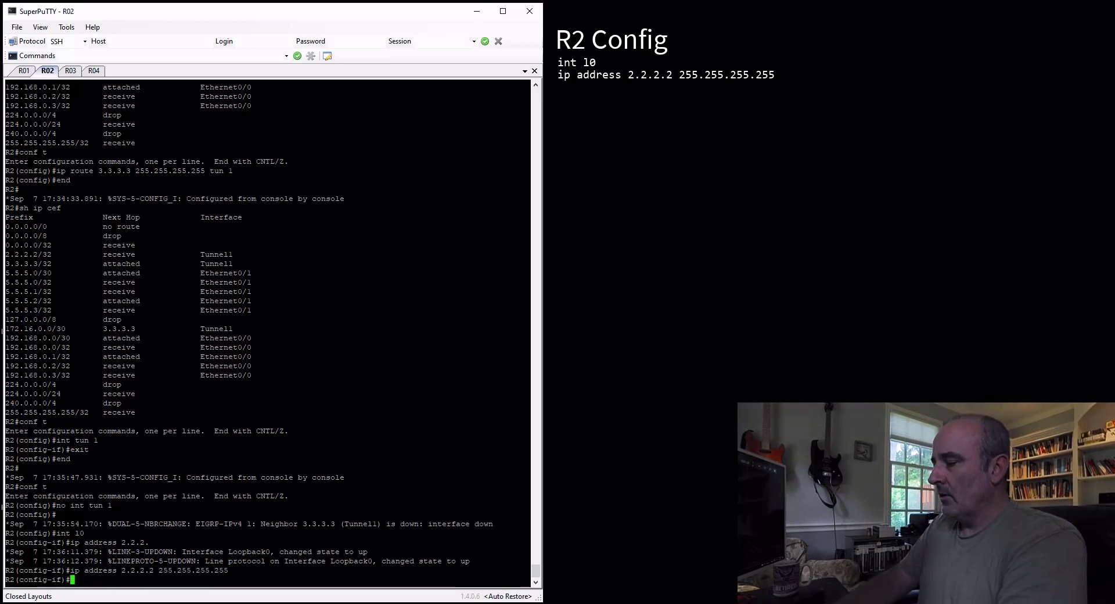
pyautogui.write('exit')
pyautogui.press('Return')
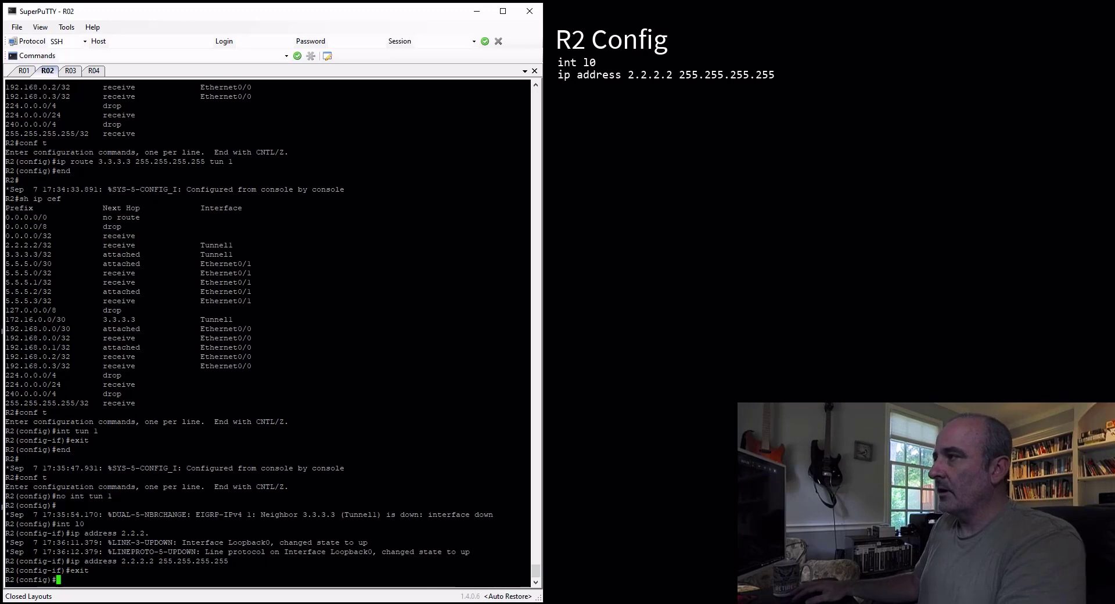
# On R3, create interface loopback 0 with IP address 3.3.3.3 255.255.255.255
pyautogui.click(69, 73)
pyautogui.write('int l')
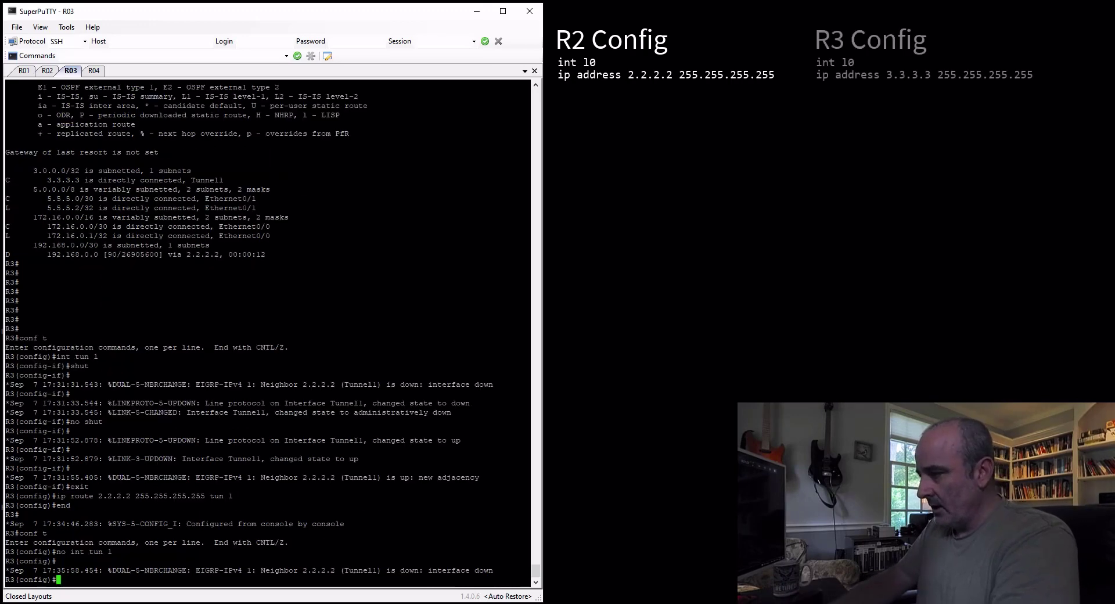
pyautogui.write('0')
pyautogui.press('Return')
pyautogui.write('ip add')
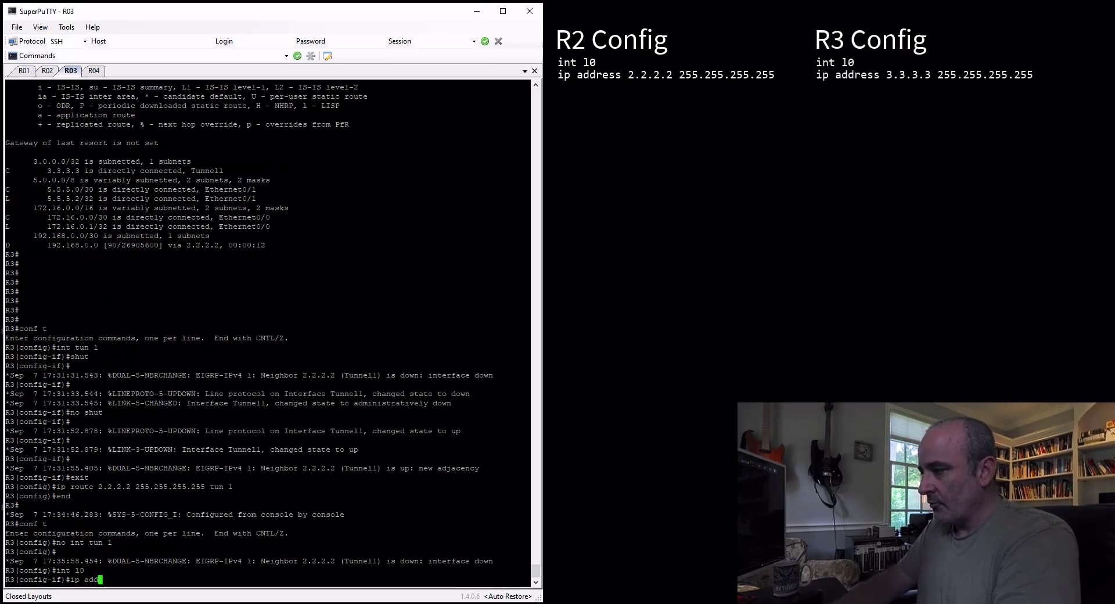
pyautogui.write('ress 3.3.3')
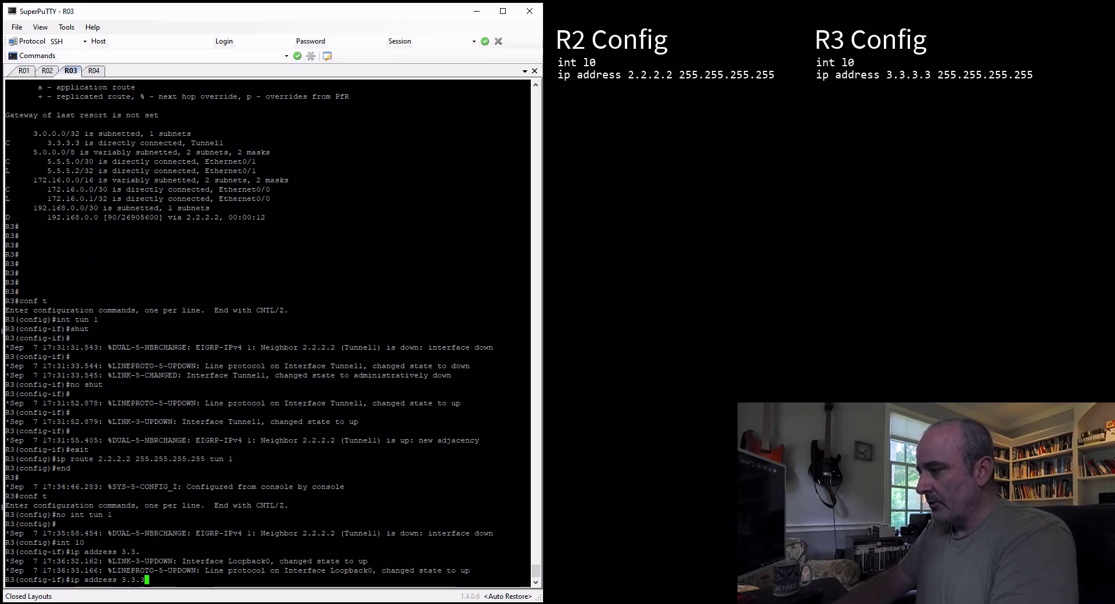
pyautogui.write('.3 255.255.255.255')
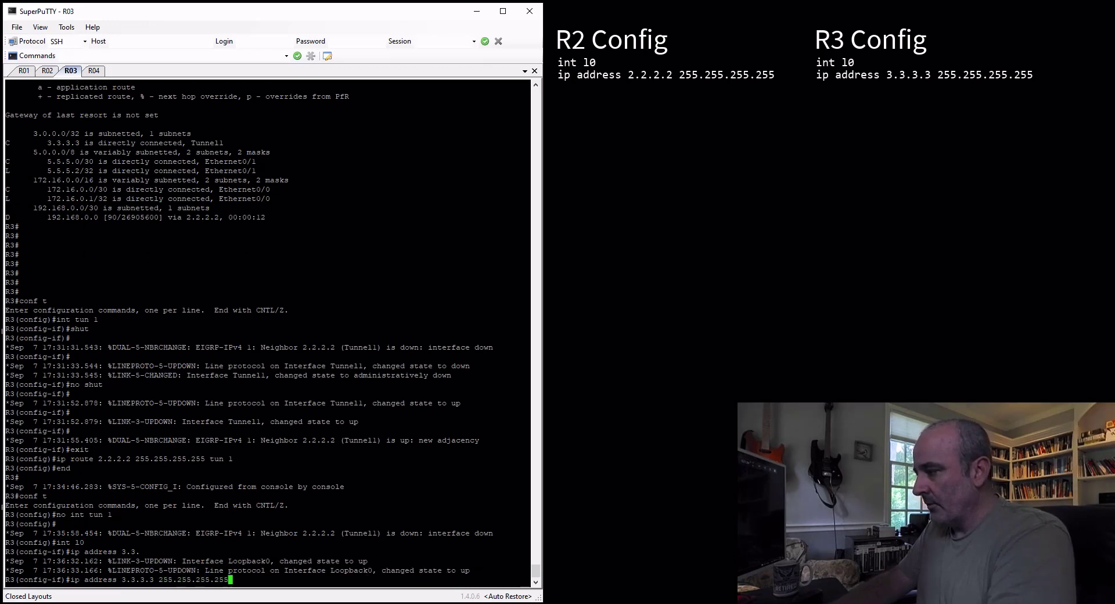
pyautogui.press('Return')
pyautogui.press('Return')
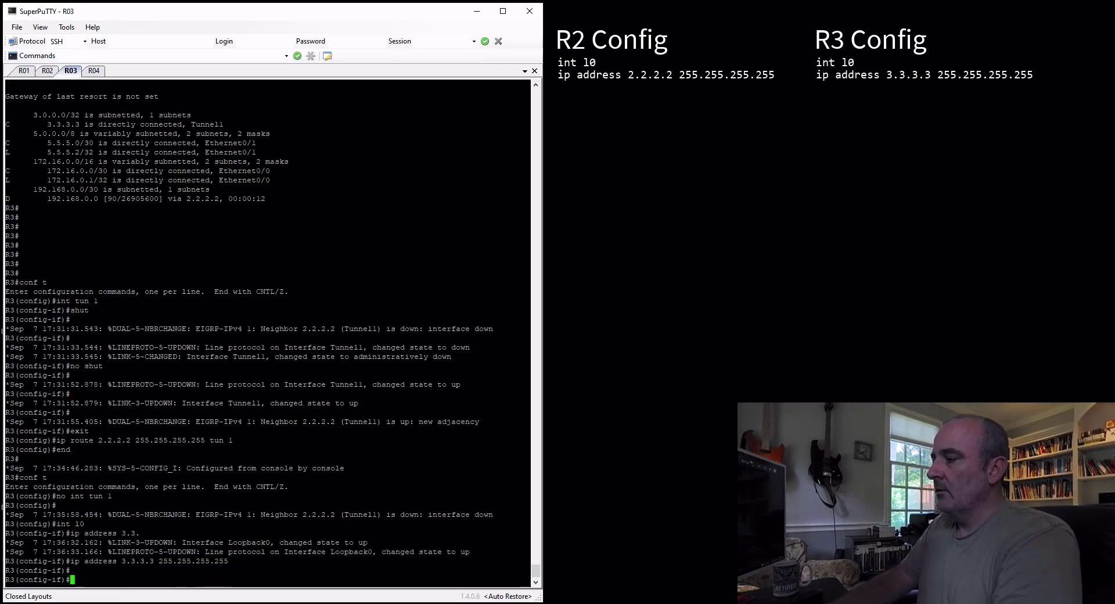
# Leave interface configuration on R3, and on R2 create interface tunnel 1 with tunnel source eth0/1
pyautogui.write('exit')
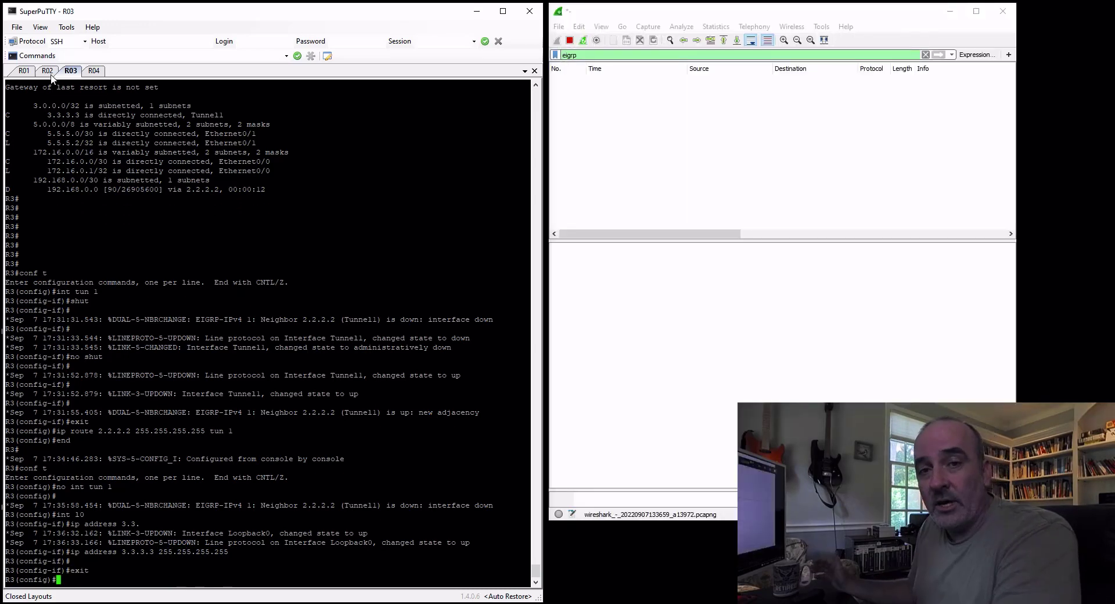
pyautogui.press('Return')
pyautogui.click(47, 70)
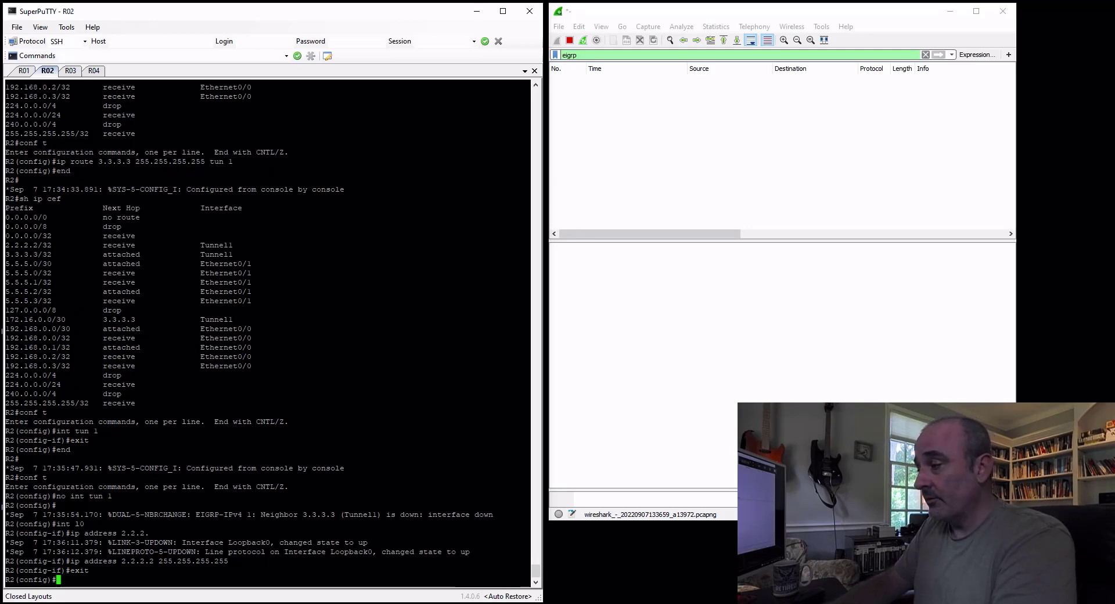
pyautogui.write('int tun 1')
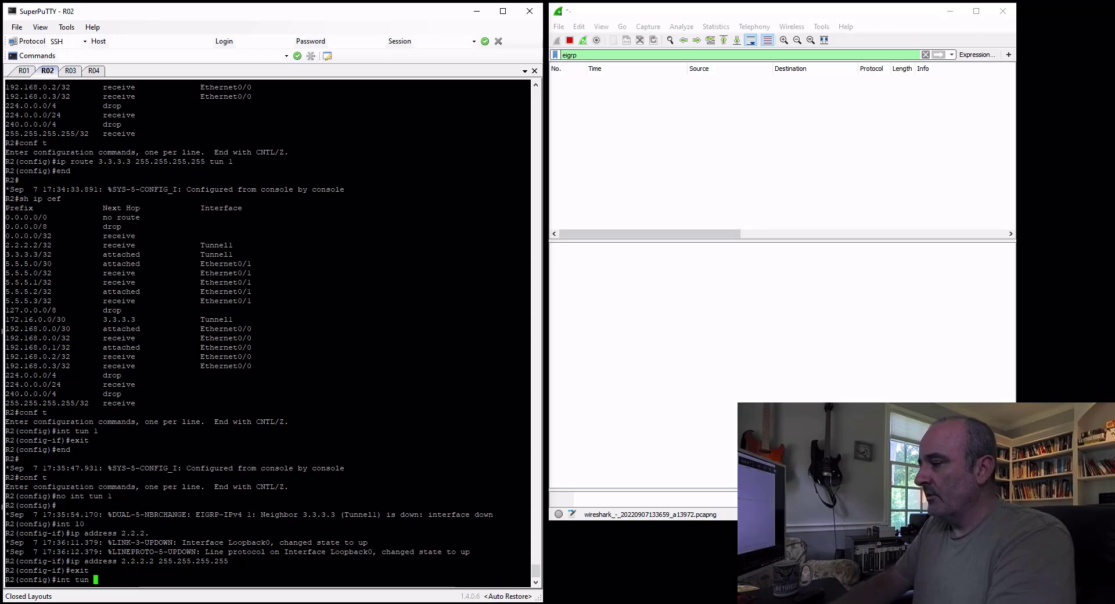
pyautogui.press('Return')
pyautogui.write('tunnel')
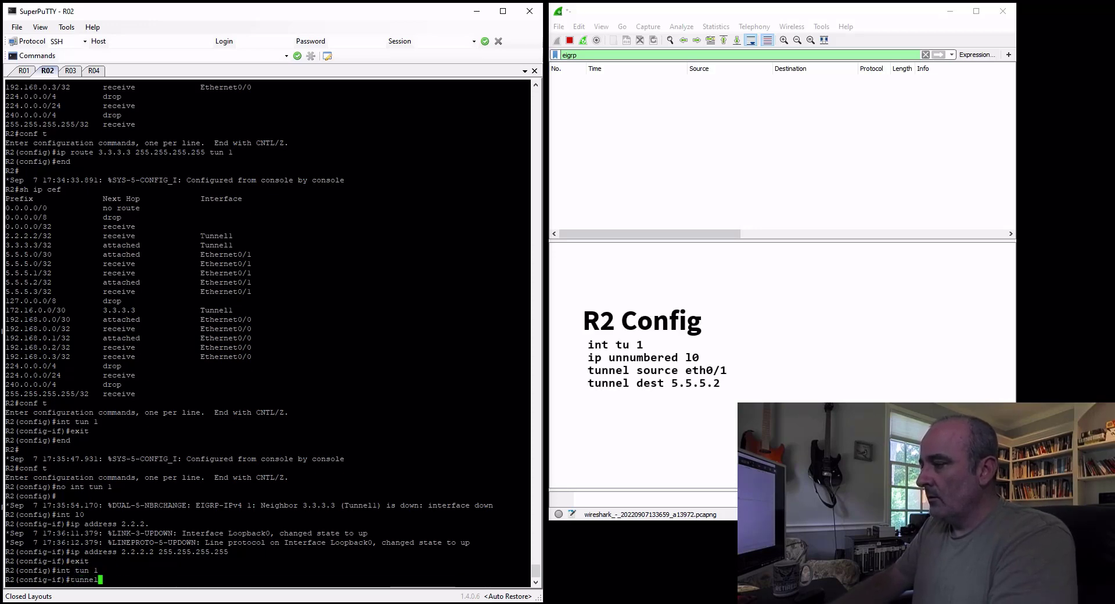
pyautogui.write(' source eth0/')
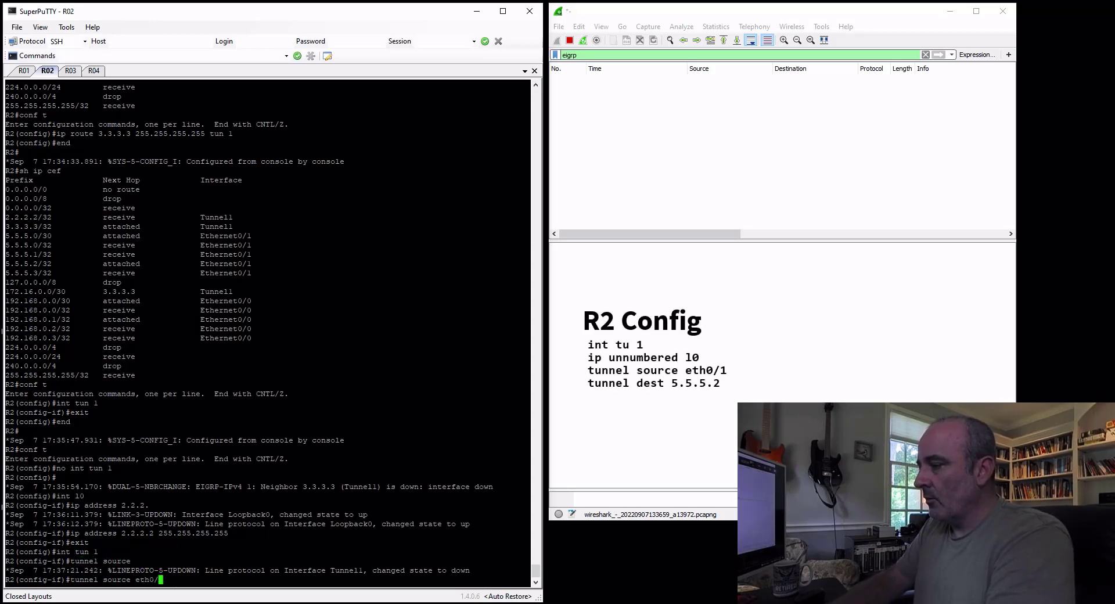
pyautogui.write('1')
pyautogui.press('Return')
# On R2, set tunnel 1's destination to 5.5.5.2 and make it IP unnumbered to loopback 0
pyautogui.write('tunnel dest 5.5.5')
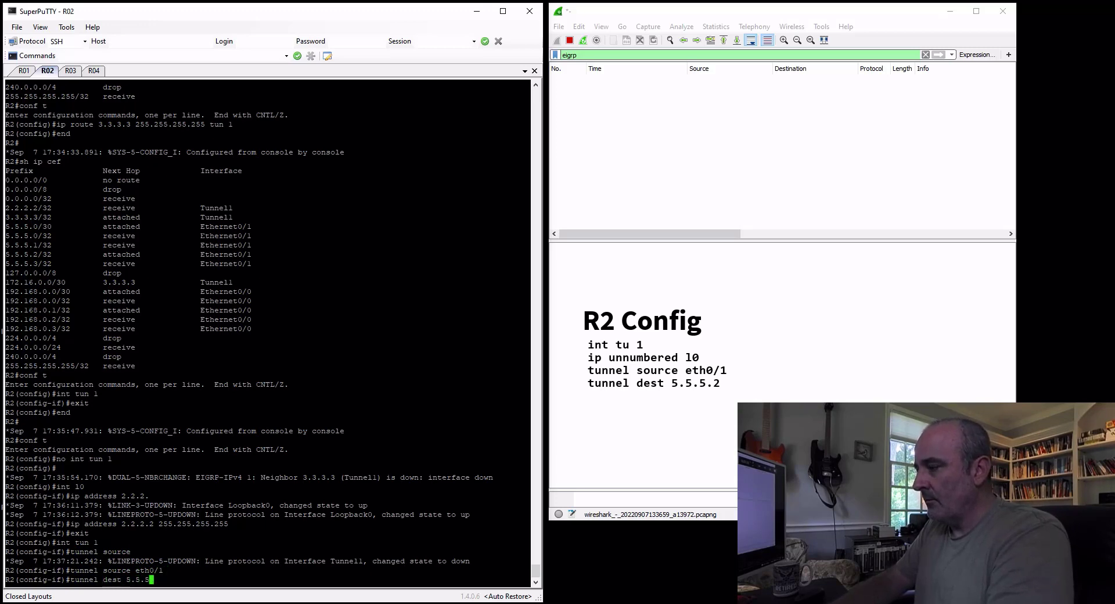
pyautogui.write('.2')
pyautogui.press('Return')
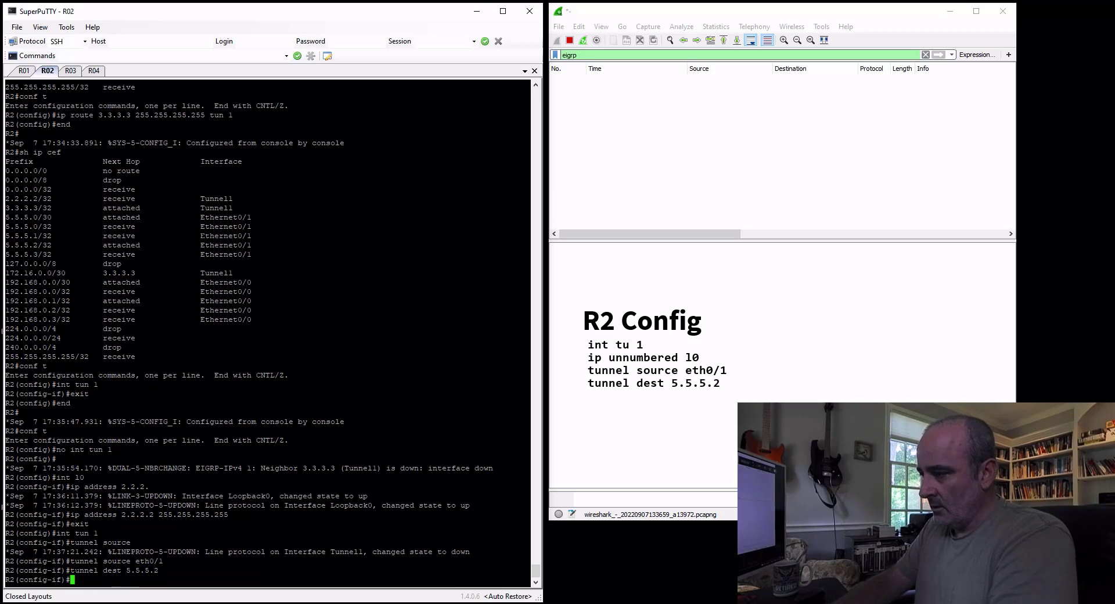
pyautogui.write('ip unnu')
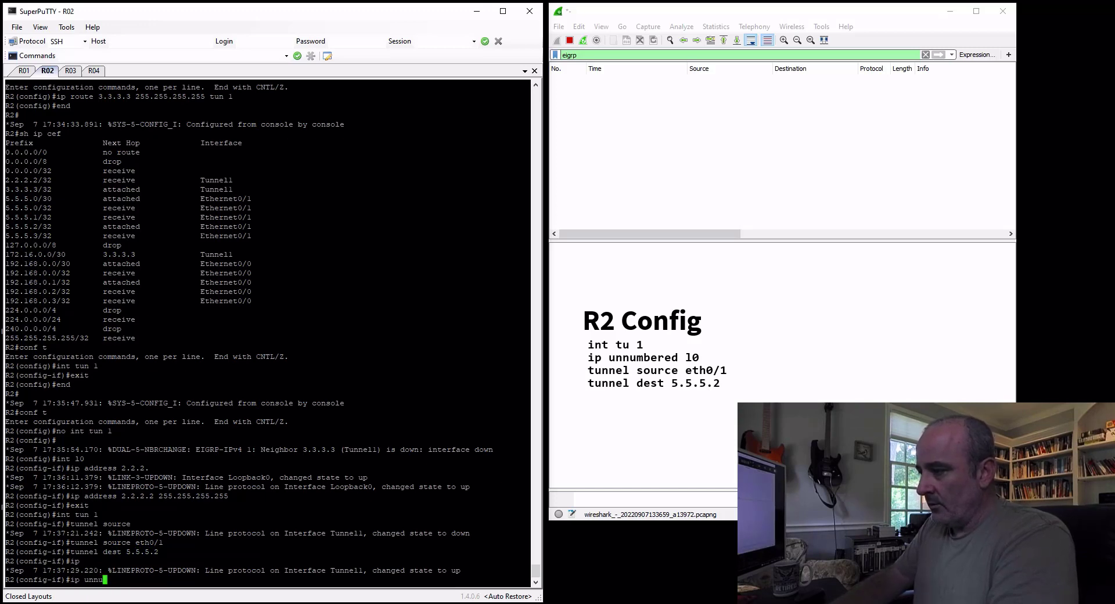
pyautogui.write('mbered l0')
pyautogui.press('Return')
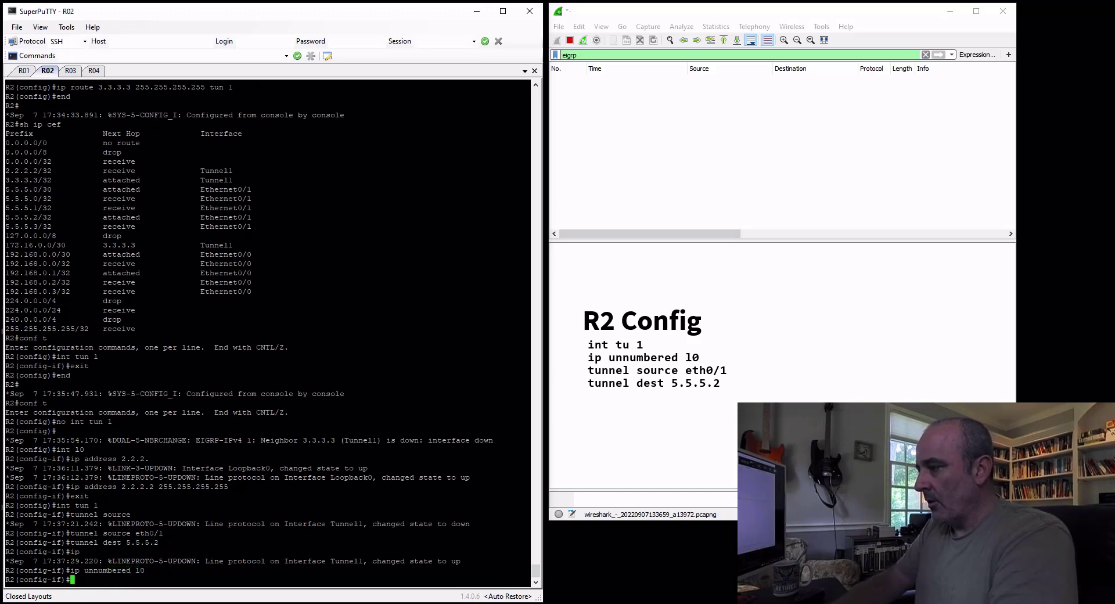
# End configuration mode on R2 and show the running configuration of interface tunnel 1
pyautogui.write('end')
pyautogui.press('Return')
pyautogui.write('sh run int ')
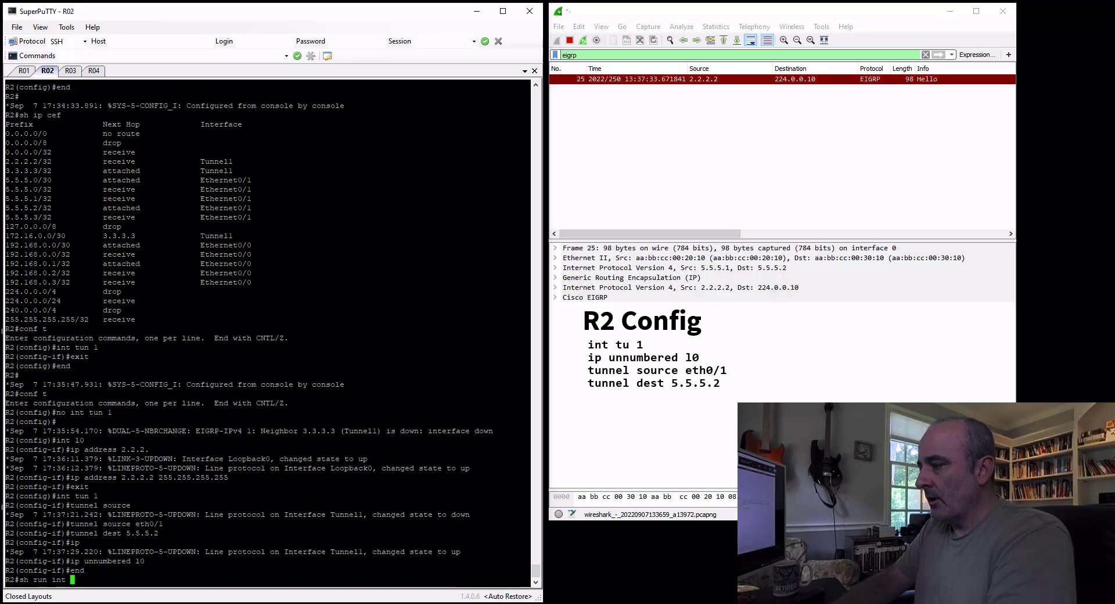
pyautogui.write('tun 1')
pyautogui.press('Return')
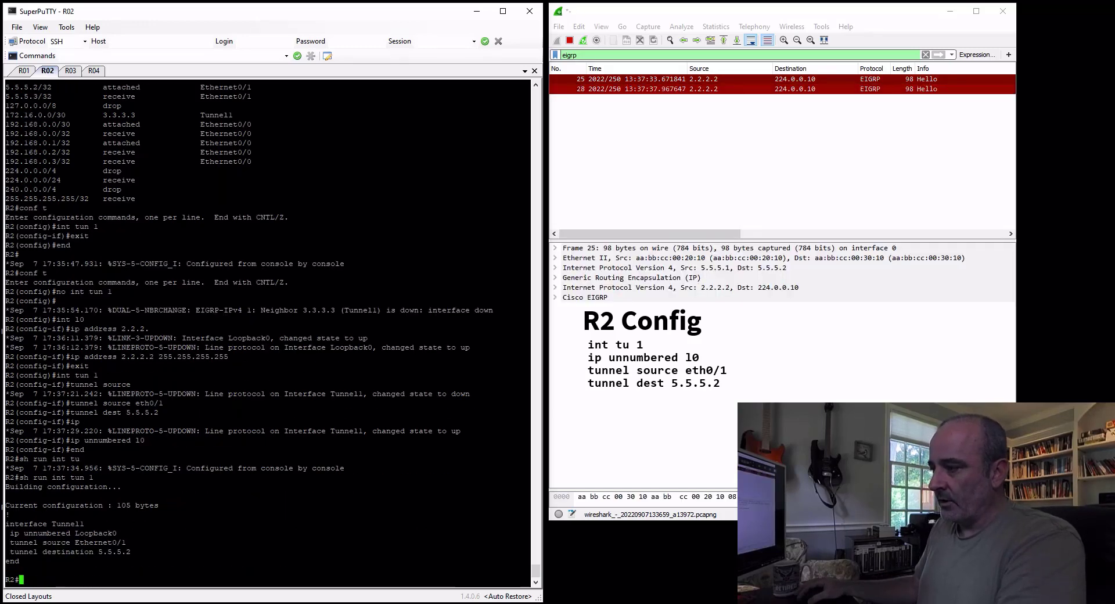
# On R3, create interface tunnel 1 with tunnel source eth0/1
pyautogui.click(71, 70)
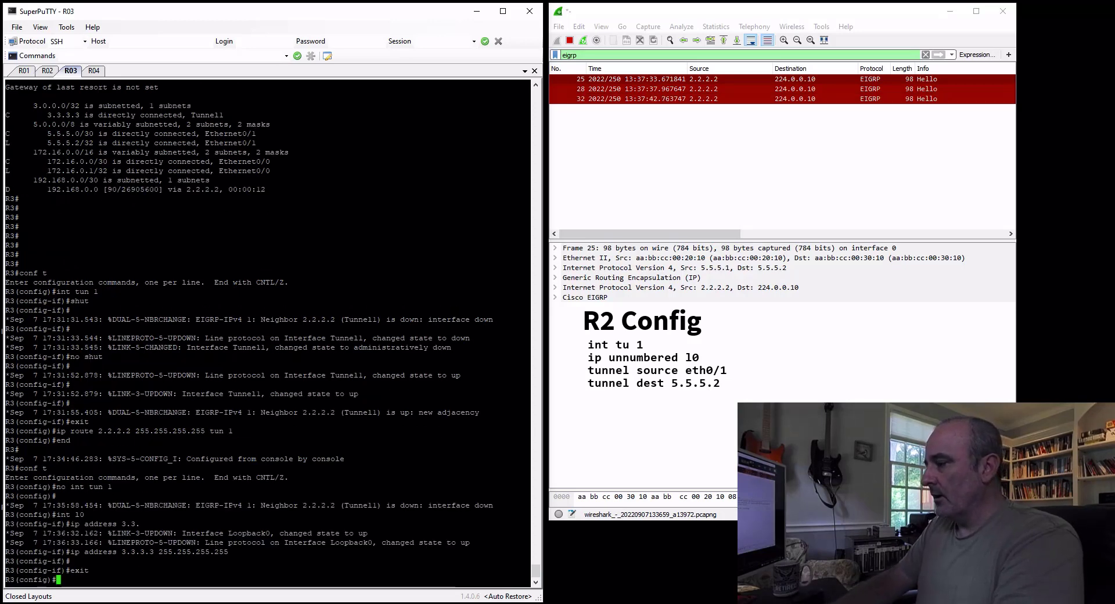
pyautogui.write('int tun 1')
pyautogui.press('Return')
pyautogui.write('tu')
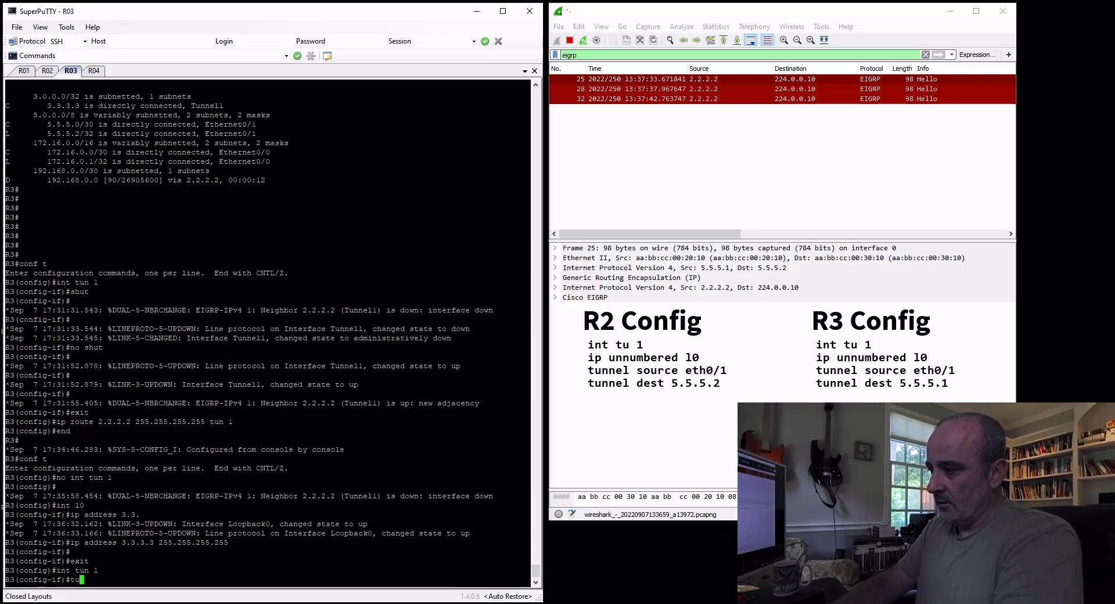
pyautogui.write('nn source')
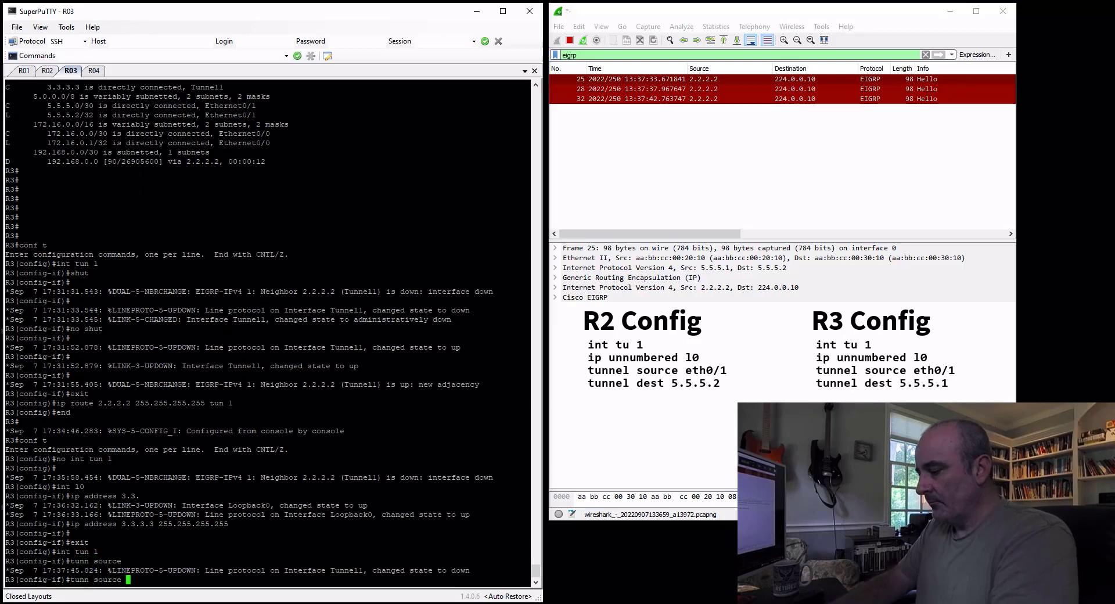
pyautogui.write(' eth0/1')
pyautogui.press('Return')
# Set the destination of R3's tunnel 1 to 5.5.5.1
pyautogui.write('tunne')
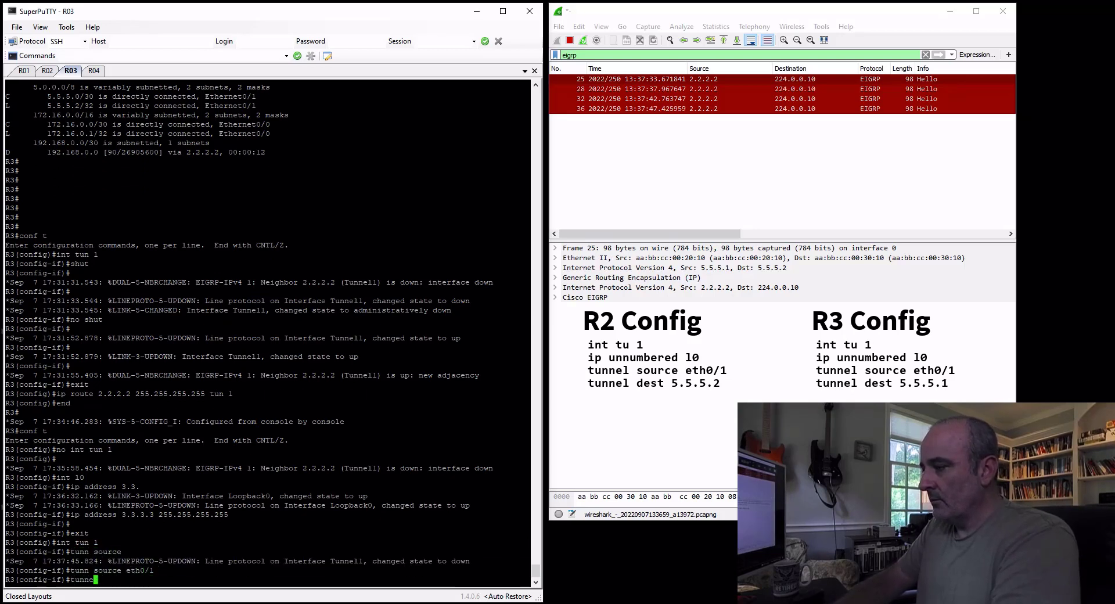
pyautogui.write(' dest ')
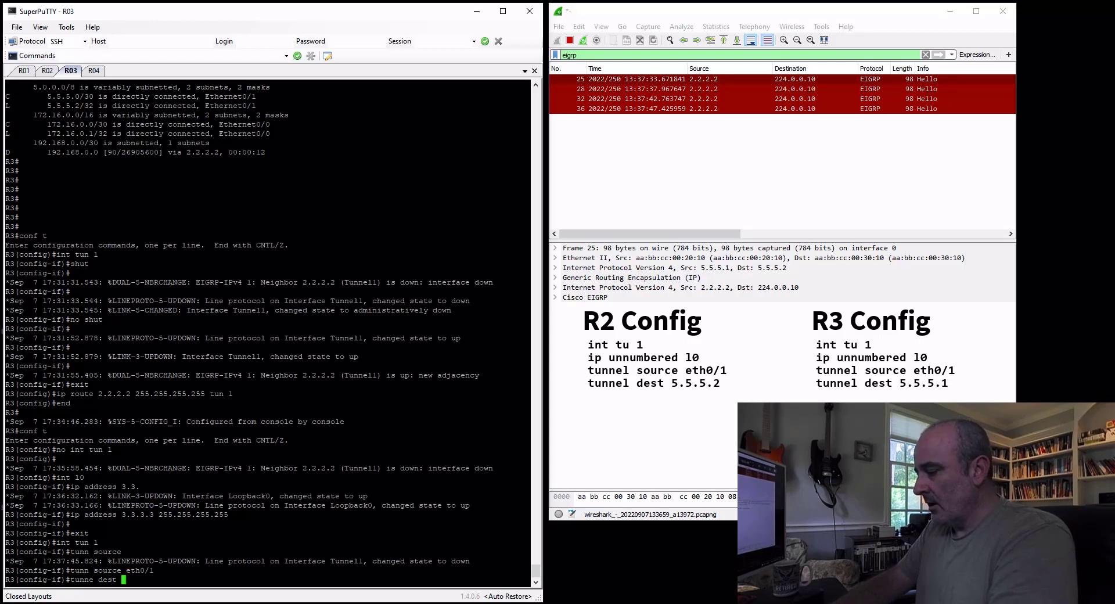
pyautogui.write('5.5.5.')
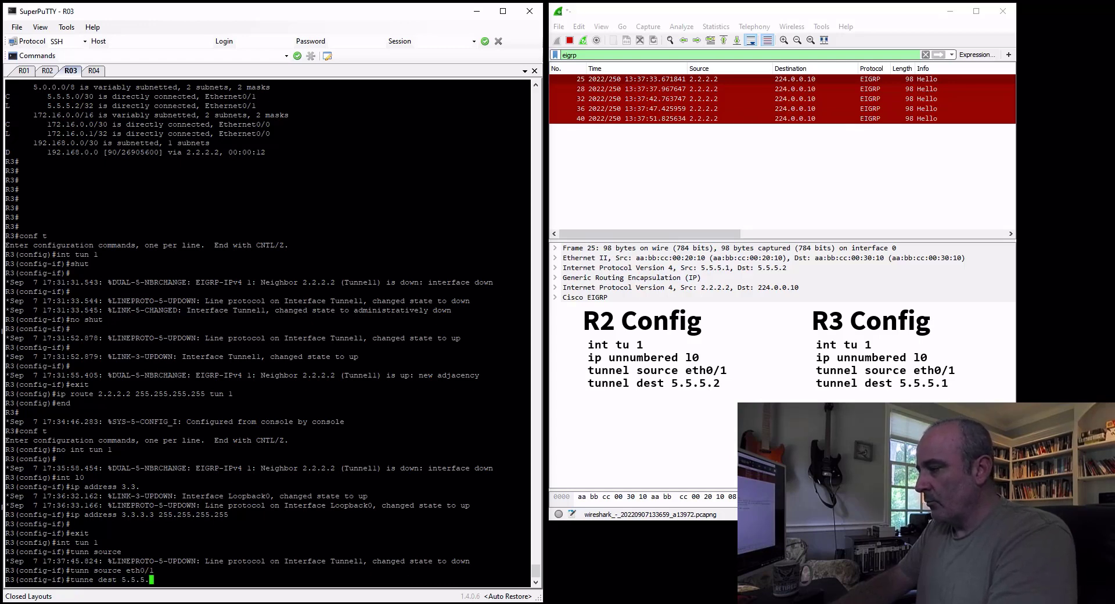
pyautogui.write('1')
pyautogui.press('Return')
# Make R3's tunnel 1 IP unnumbered to loopback 0 and end configuration mode
pyautogui.write('ig-if)#i')
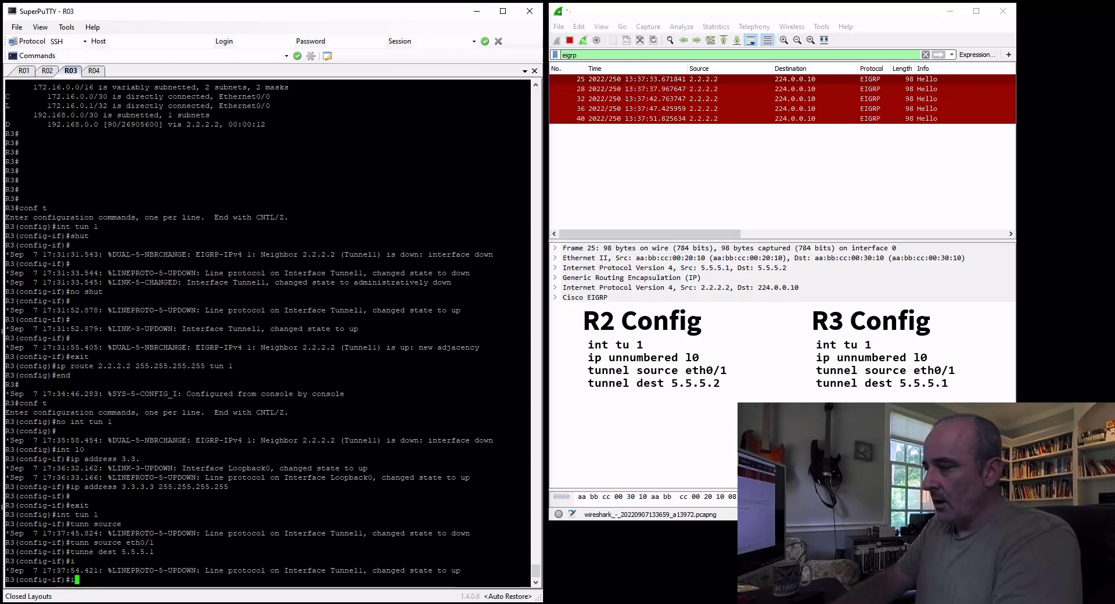
pyautogui.write('p unnum')
pyautogui.press('Tab')
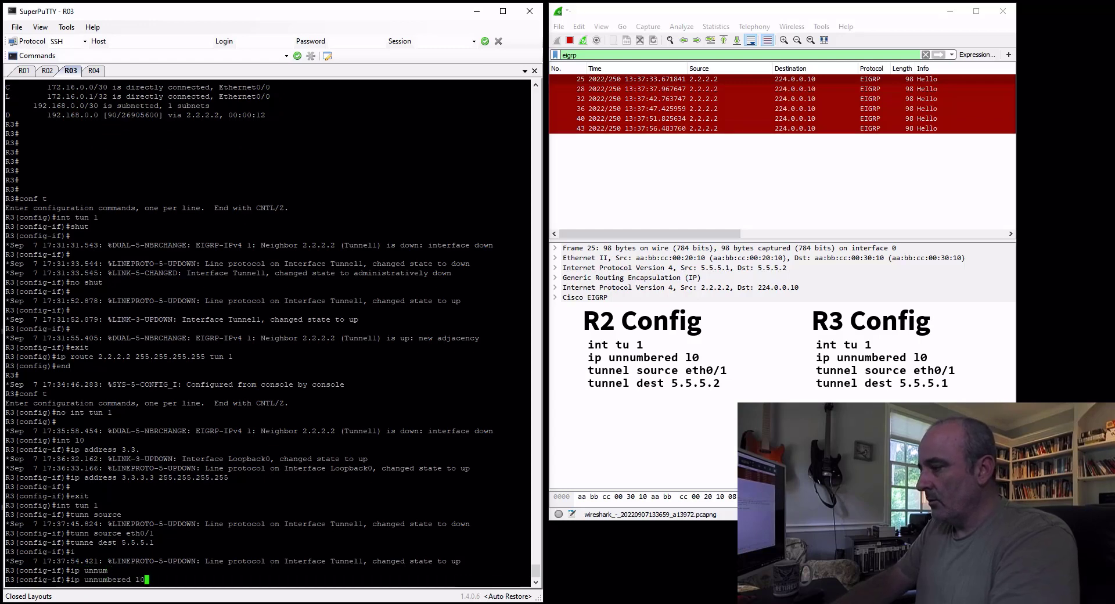
pyautogui.press('Return')
pyautogui.write('end')
pyautogui.press('Return')
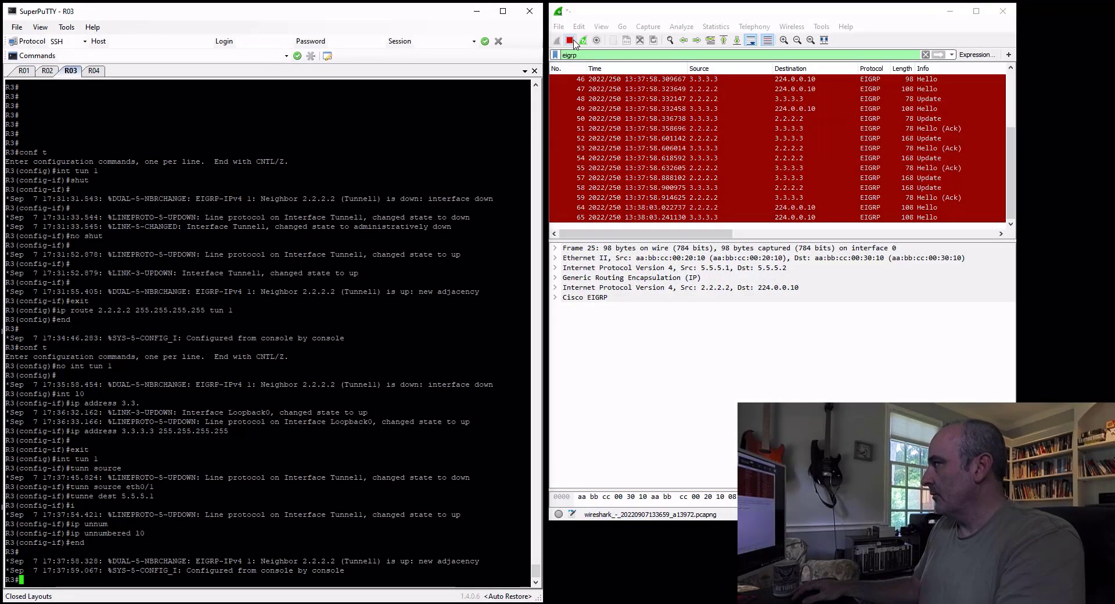
# Switch to Wireshark, stop the capture, and inspect EIGRP packets 48 and 49
pyautogui.click(572, 42)
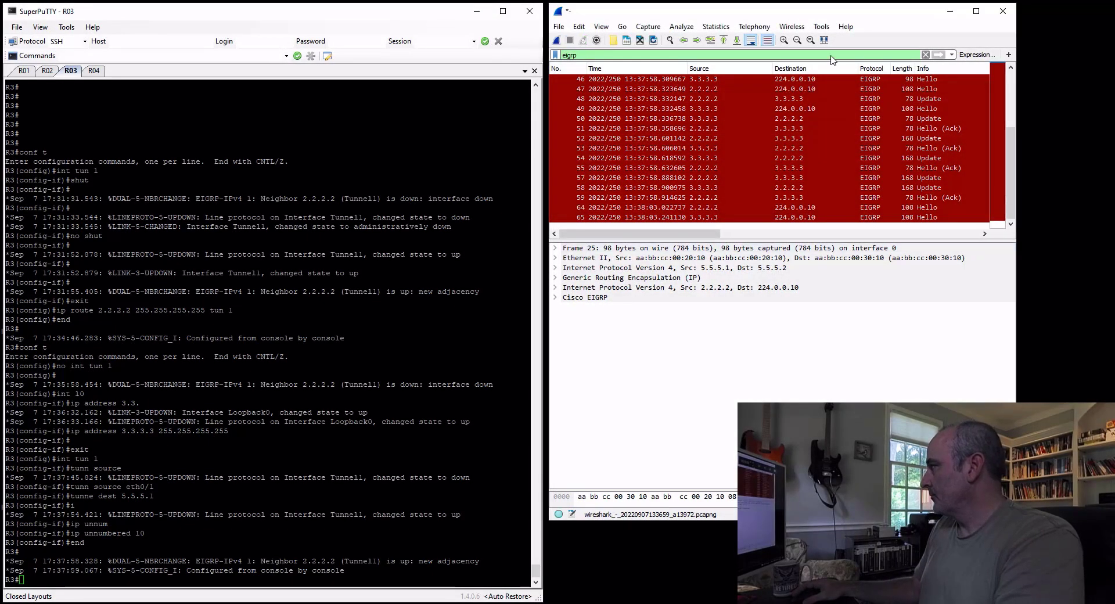
pyautogui.click(836, 99)
pyautogui.moveTo(661, 10); pyautogui.dragTo(666, 67)
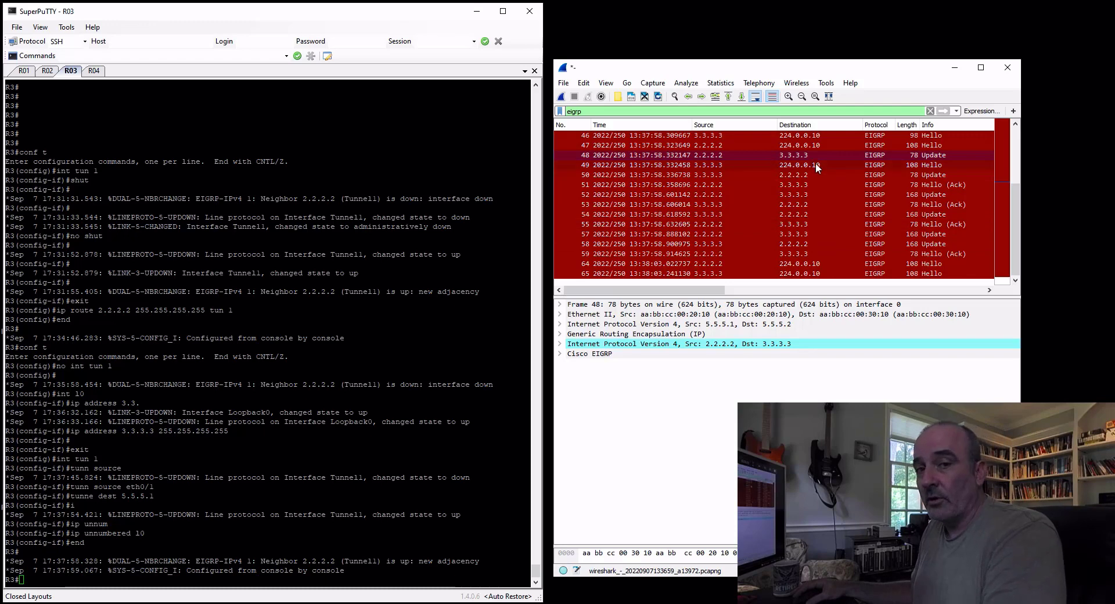
pyautogui.click(797, 165)
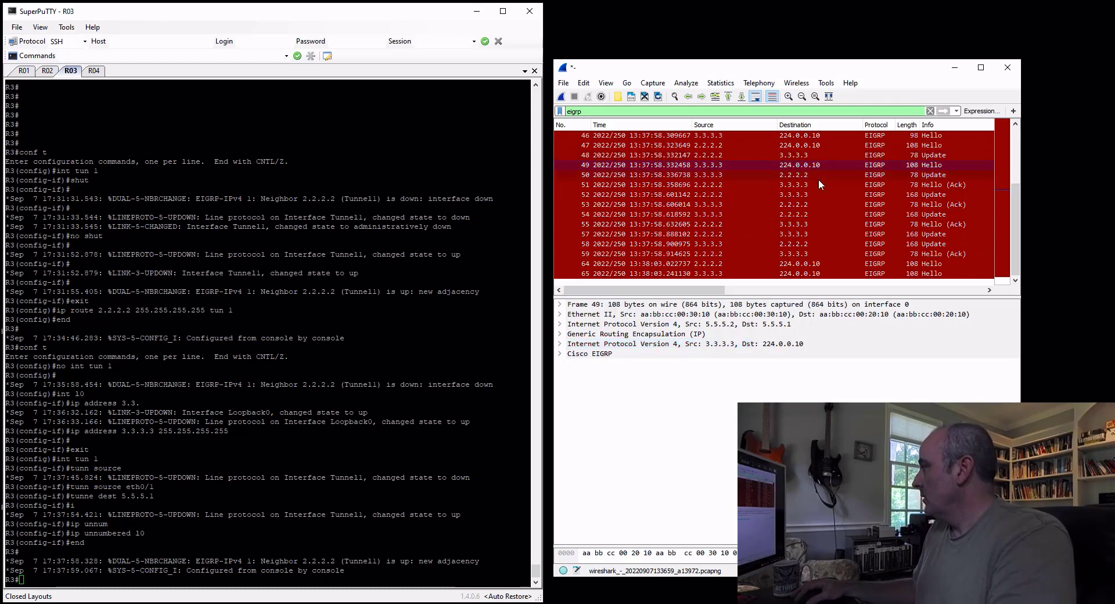
# Expand the Cisco EIGRP details and examine the internal routes in Update packets 52 and 54
pyautogui.click(932, 195)
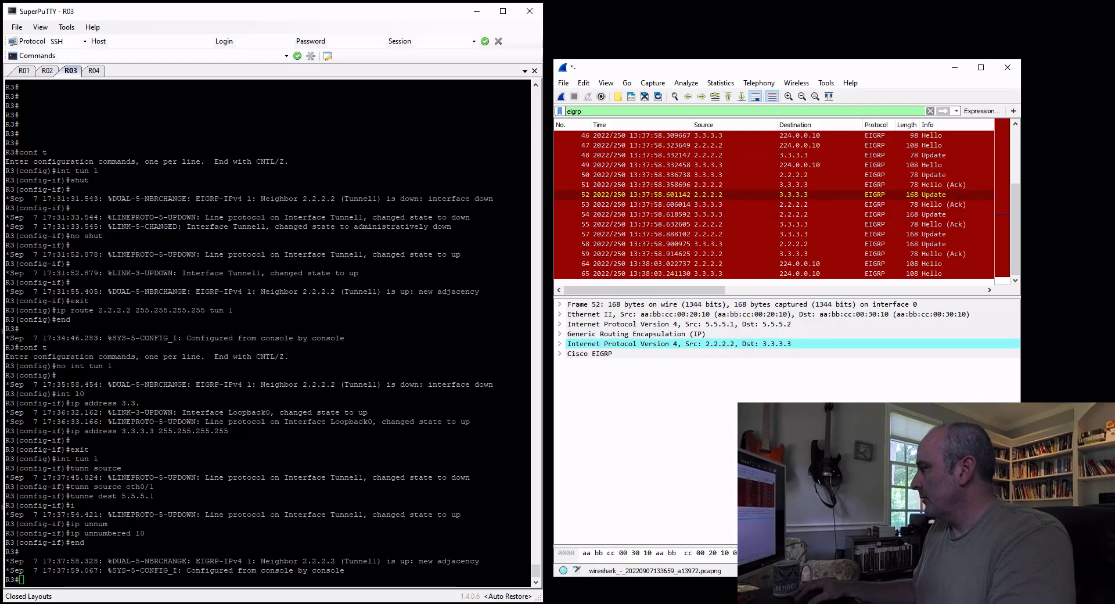
pyautogui.click(561, 353)
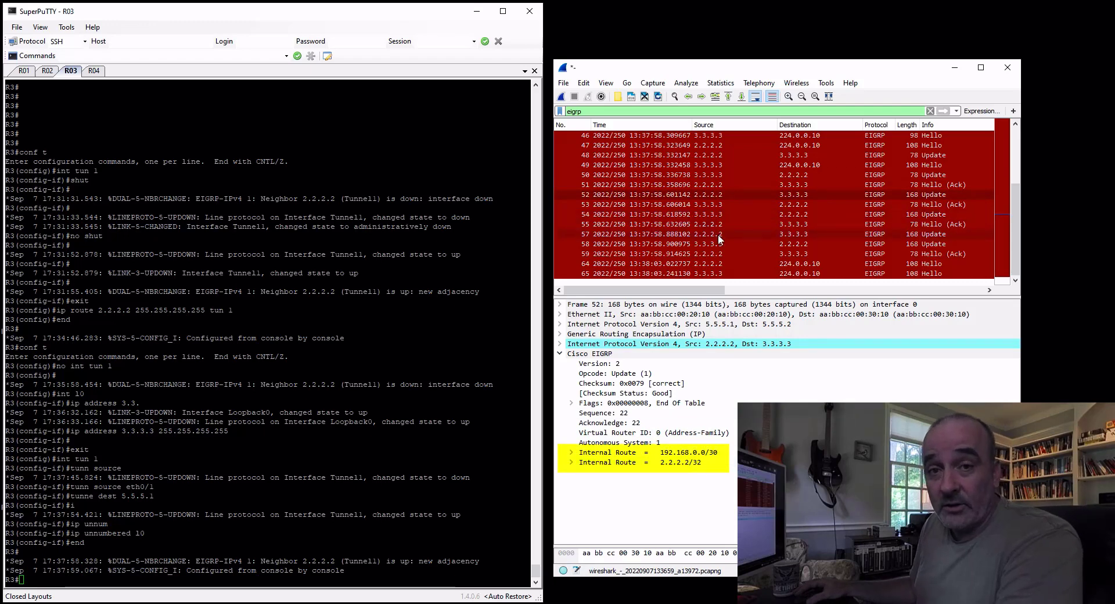
pyautogui.click(933, 216)
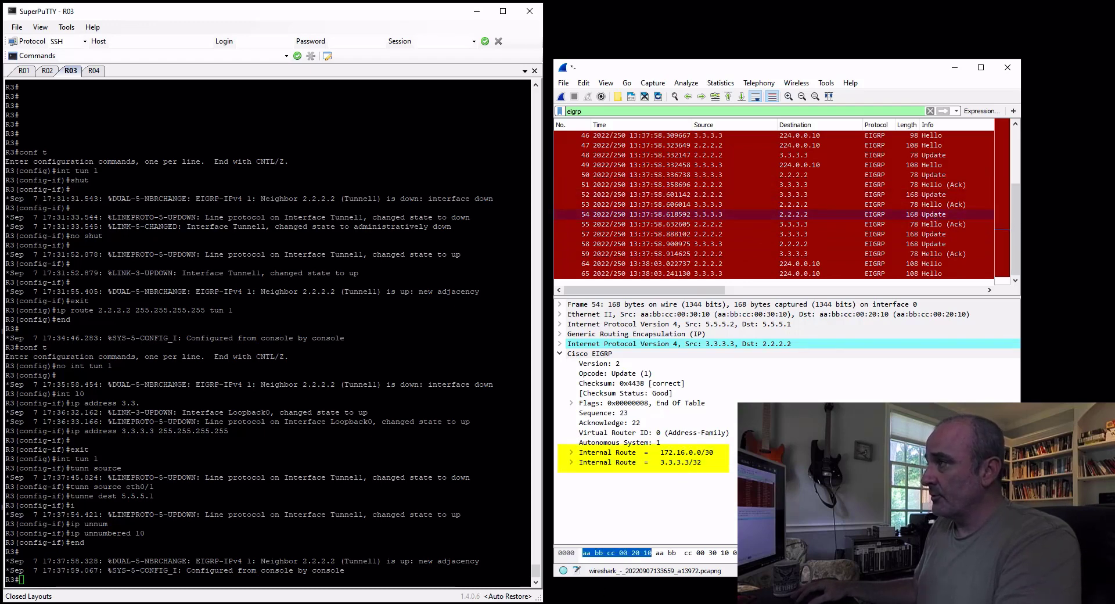
# Back in SuperPuTTY, show the IP routing table on R2 and highlight the EIGRP route to 3.3.3.3
pyautogui.click(47, 71)
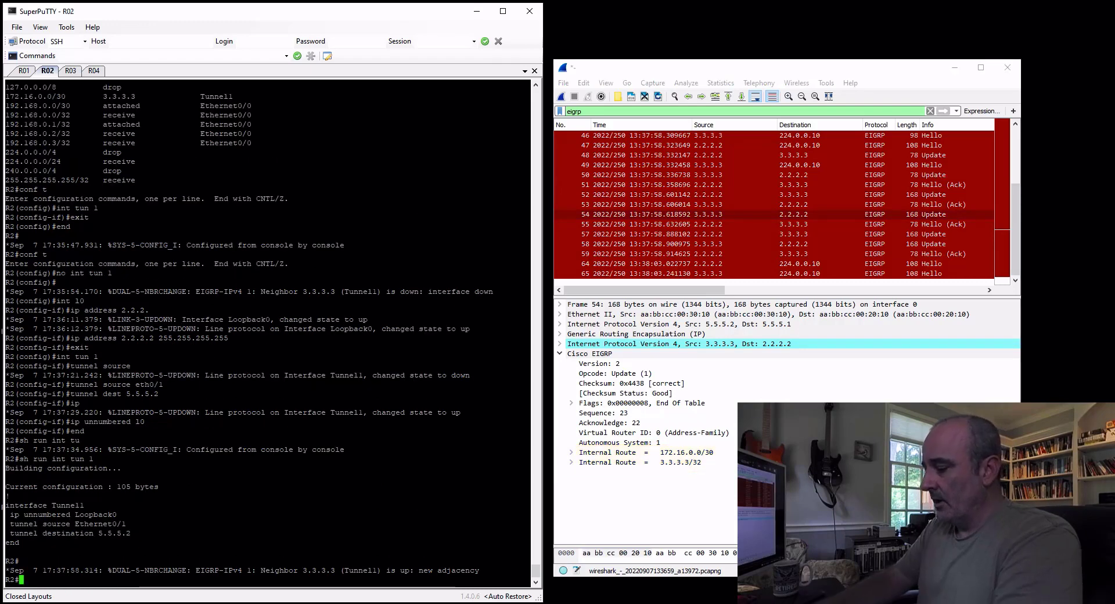
pyautogui.write('sh ip route')
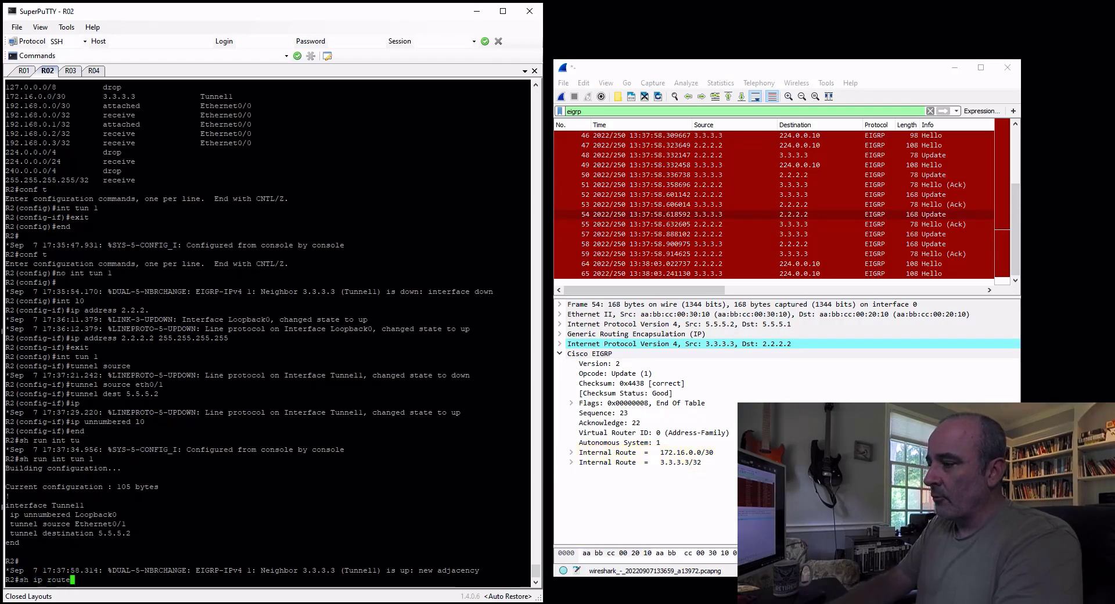
pyautogui.press('Return')
pyautogui.moveTo(5, 496); pyautogui.dragTo(289, 496)
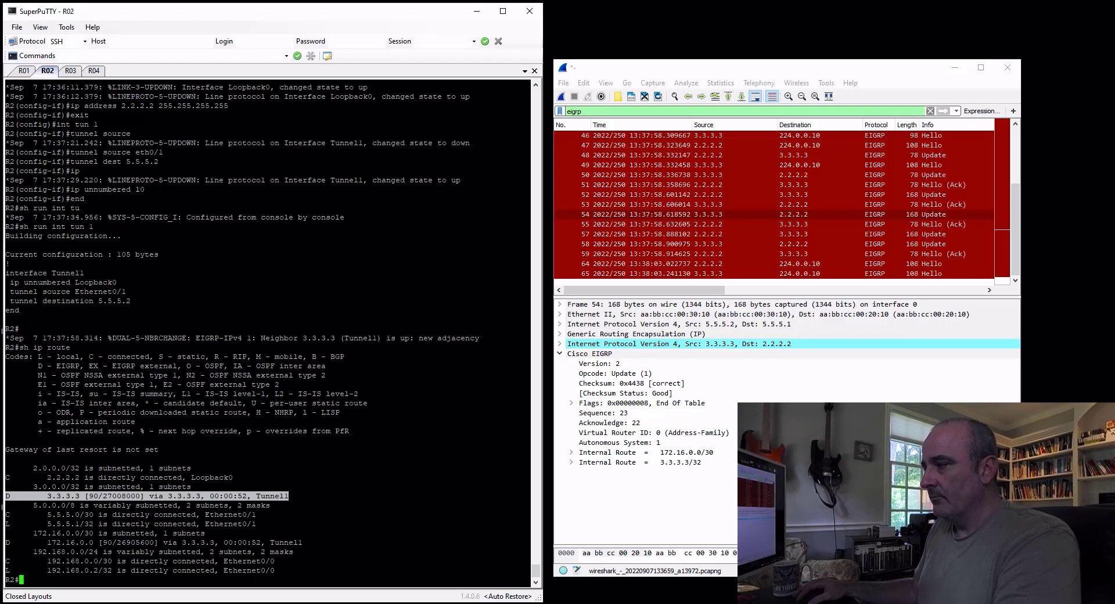
# Ping 192.168.0.1 from R4 to test connectivity across the tunnel
pyautogui.click(96, 71)
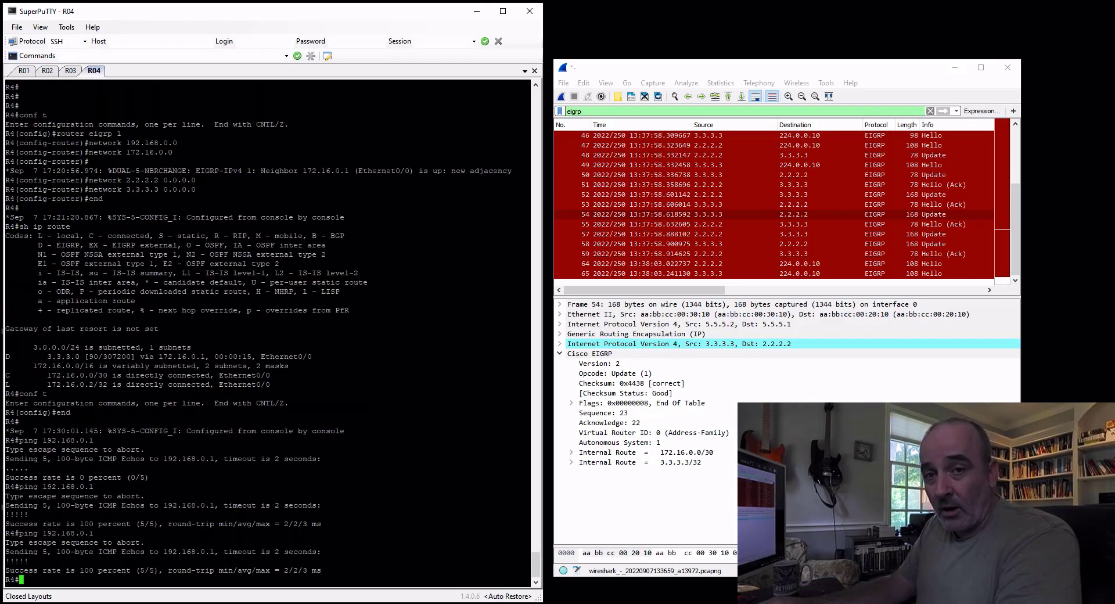
pyautogui.write('ping 192.168.0.1')
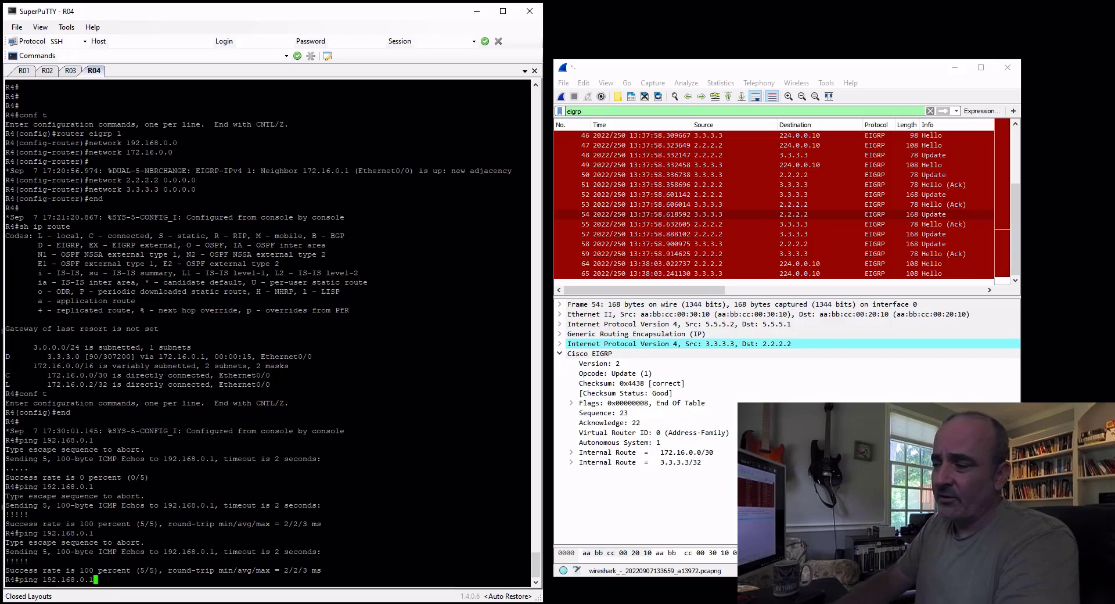
pyautogui.press('Return')
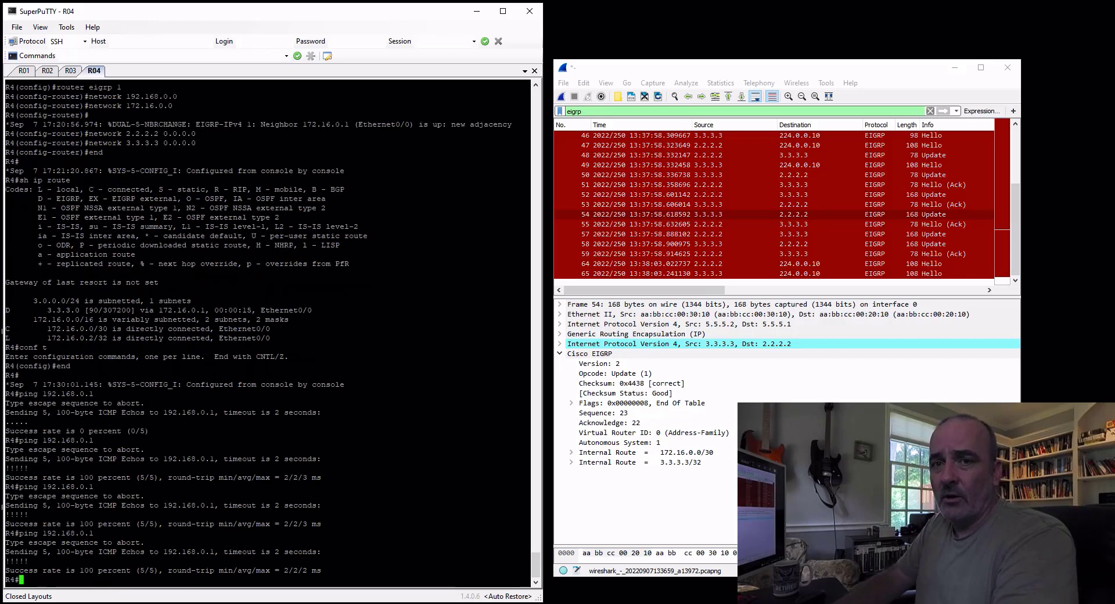